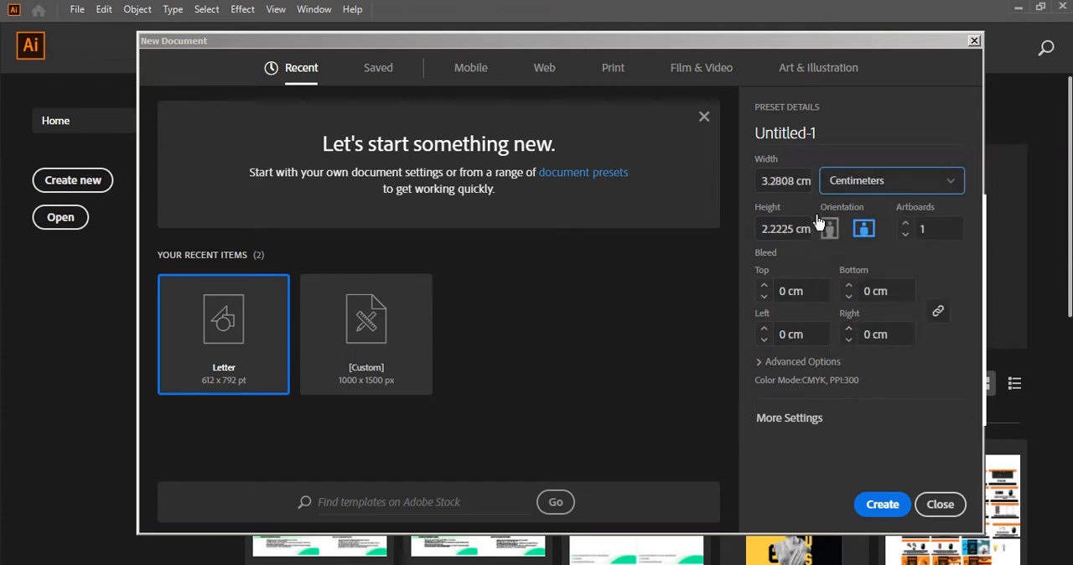
# Create a new document 93 cm wide and 63 cm high, going through the additional document settings.
pyautogui.click(784, 181)
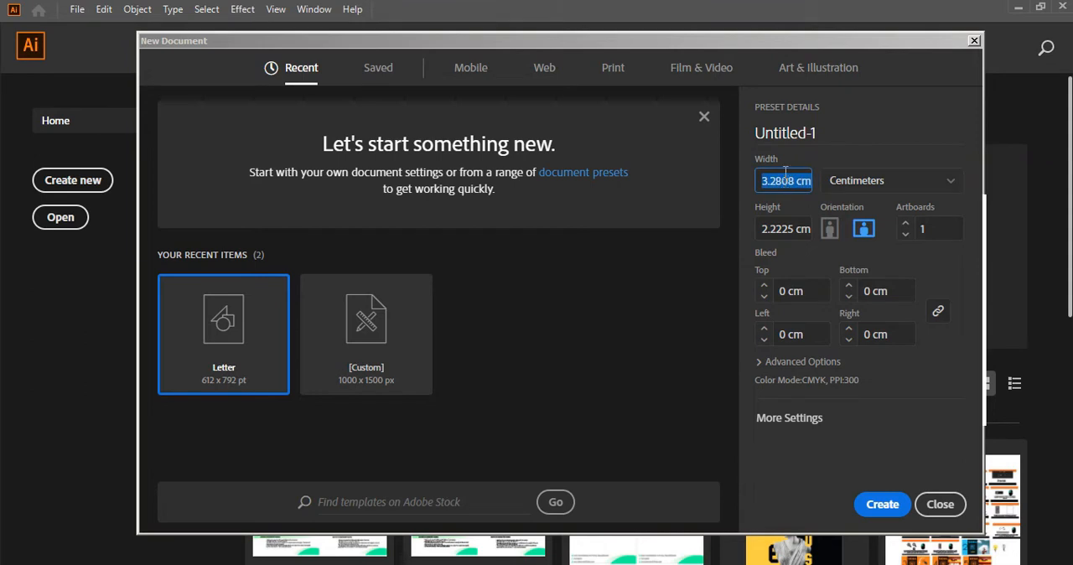
pyautogui.write('93')
pyautogui.press('Tab')
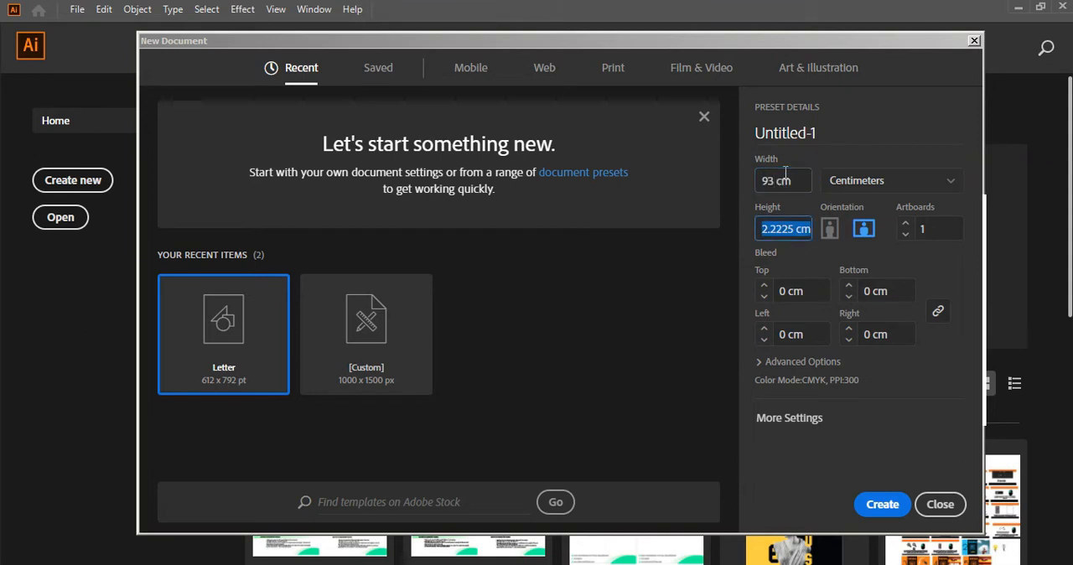
pyautogui.write('63')
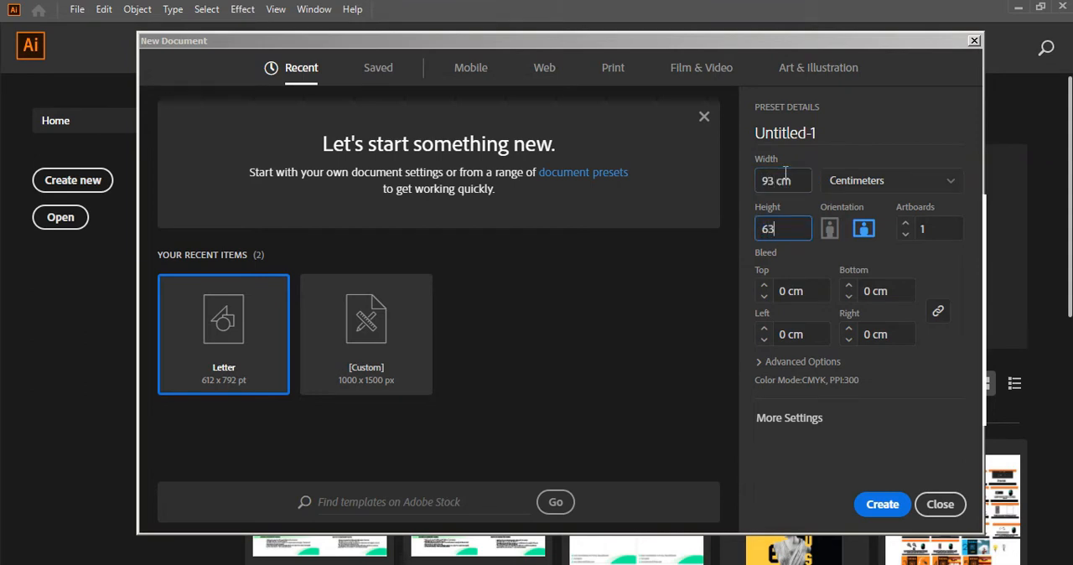
pyautogui.click(800, 422)
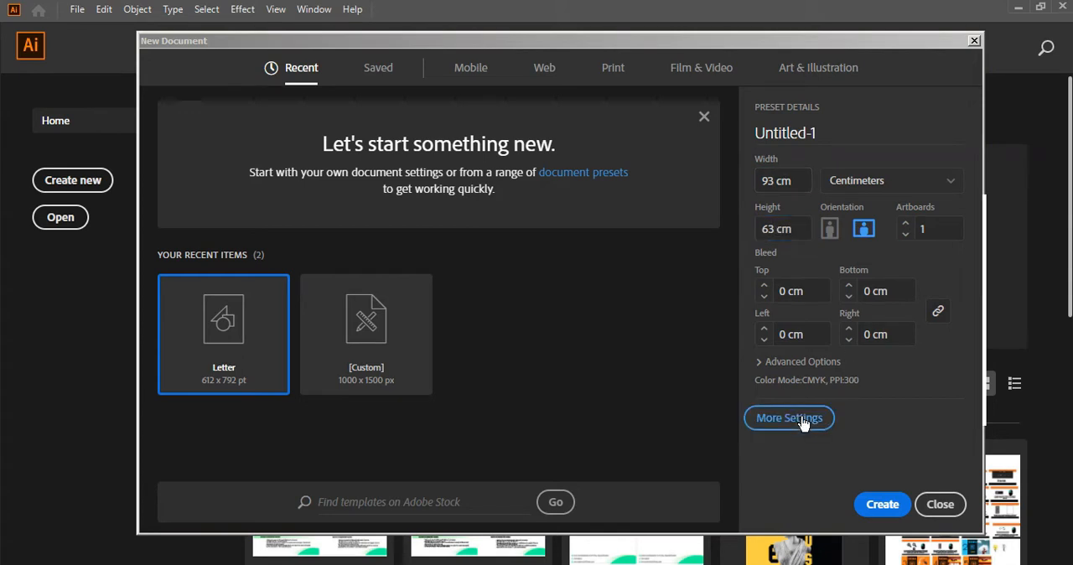
pyautogui.click(819, 423)
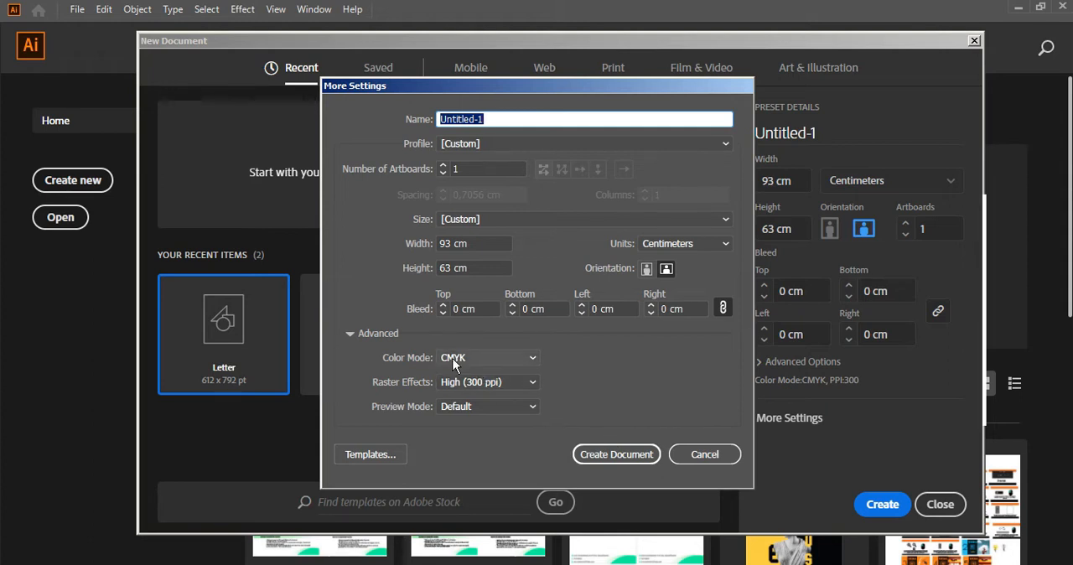
pyautogui.click(624, 457)
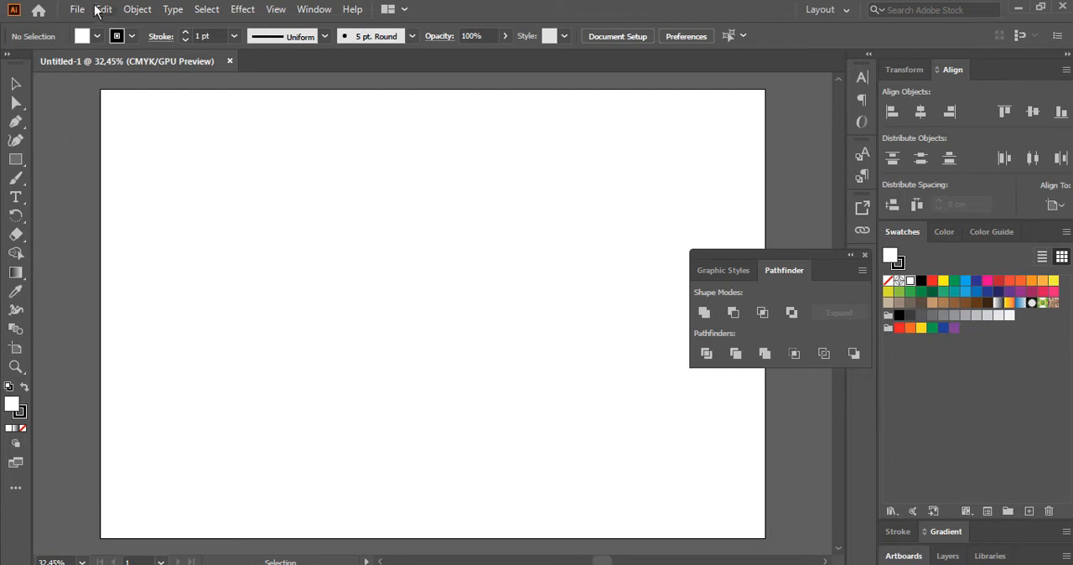
# Switch the artboard to portrait orientation and fit it in the view.
pyautogui.click(12, 352)
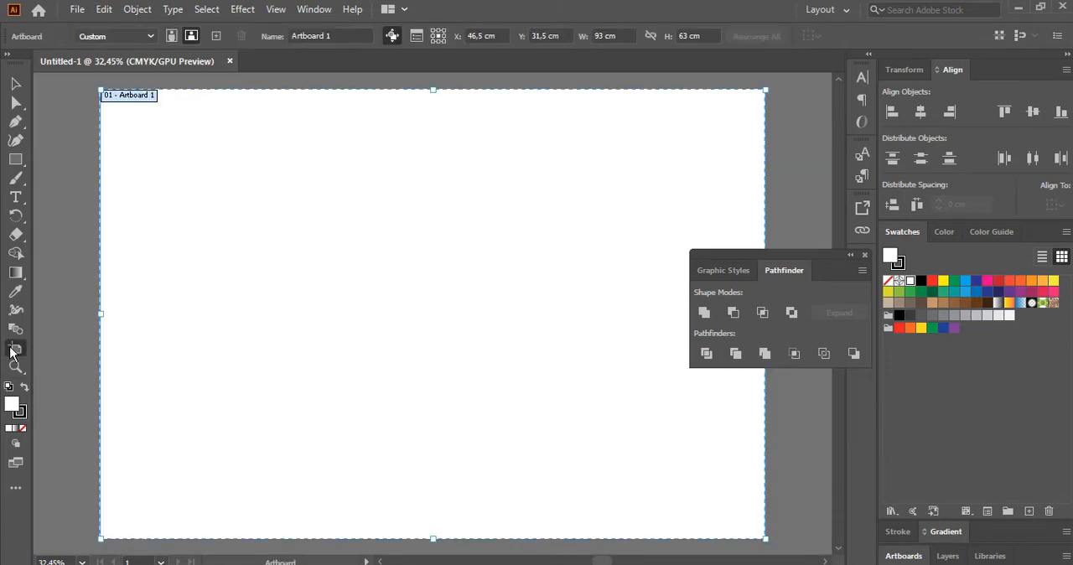
pyautogui.click(171, 36)
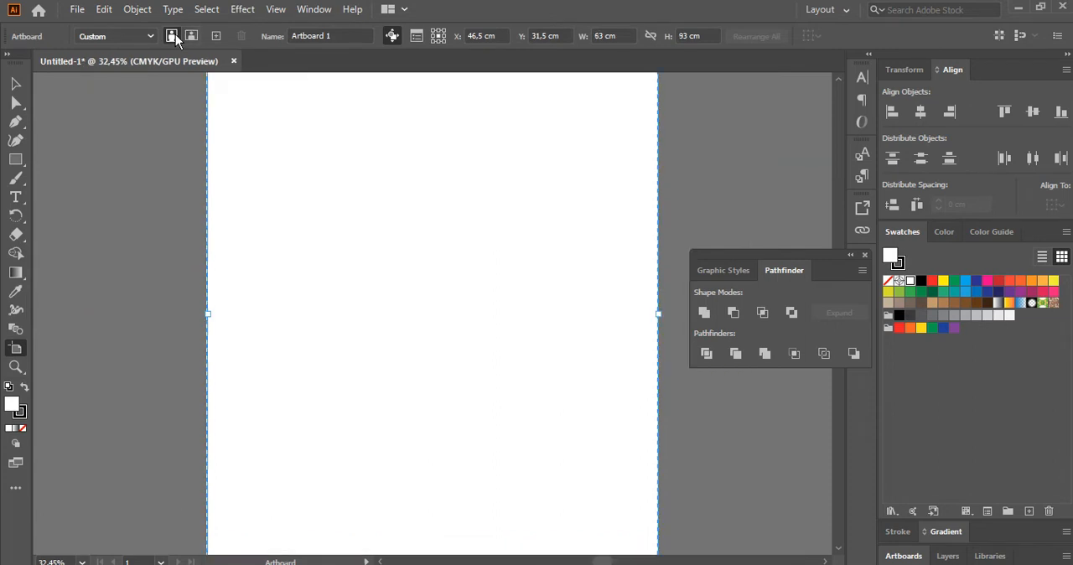
pyautogui.click(14, 367)
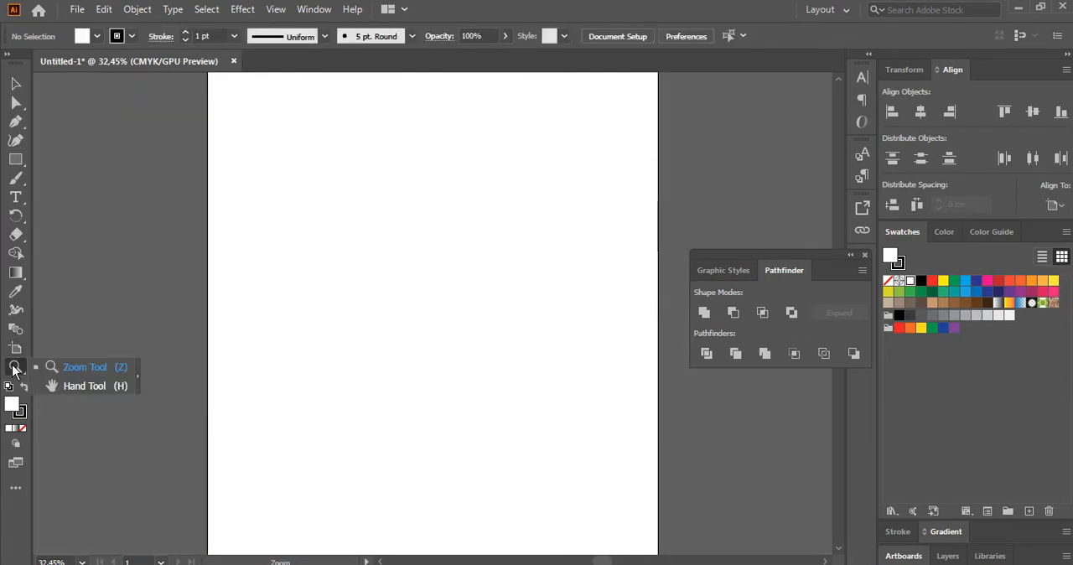
pyautogui.click(57, 385)
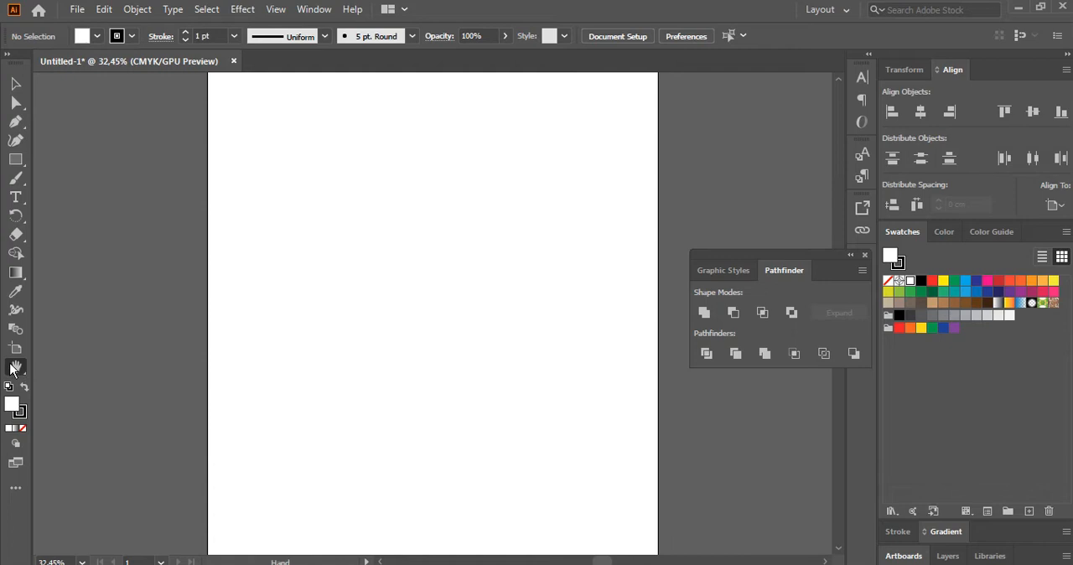
pyautogui.doubleClick(16, 371)
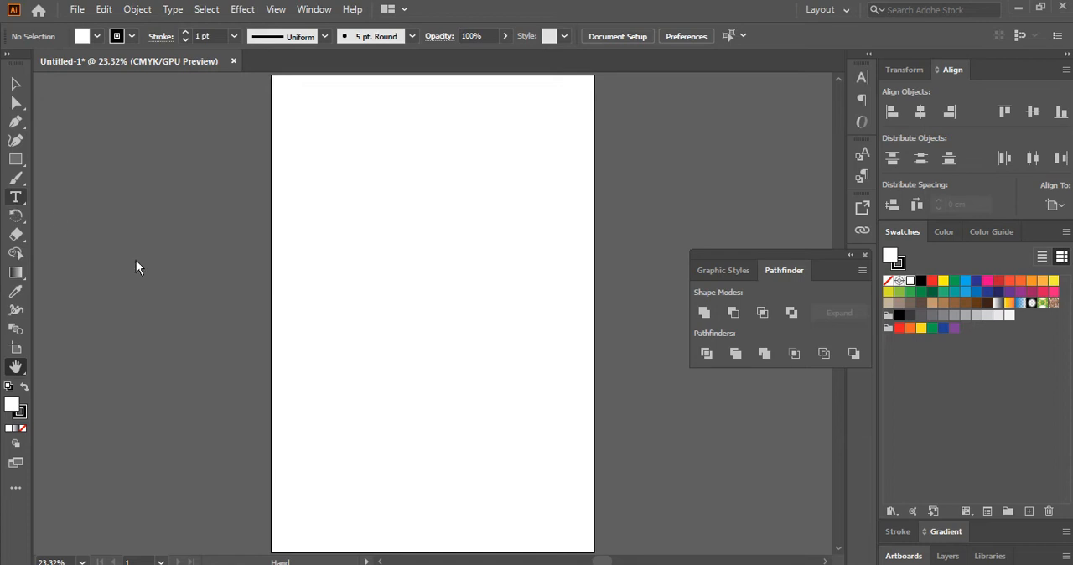
# Set the font size for new text to 36 pt for the Type tool.
pyautogui.press('t')
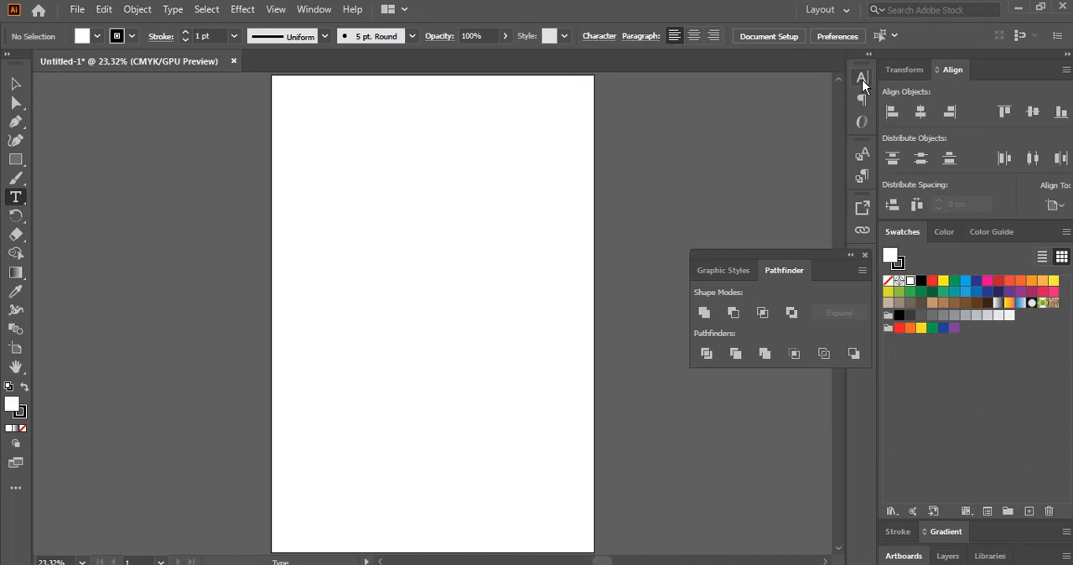
pyautogui.click(894, 37)
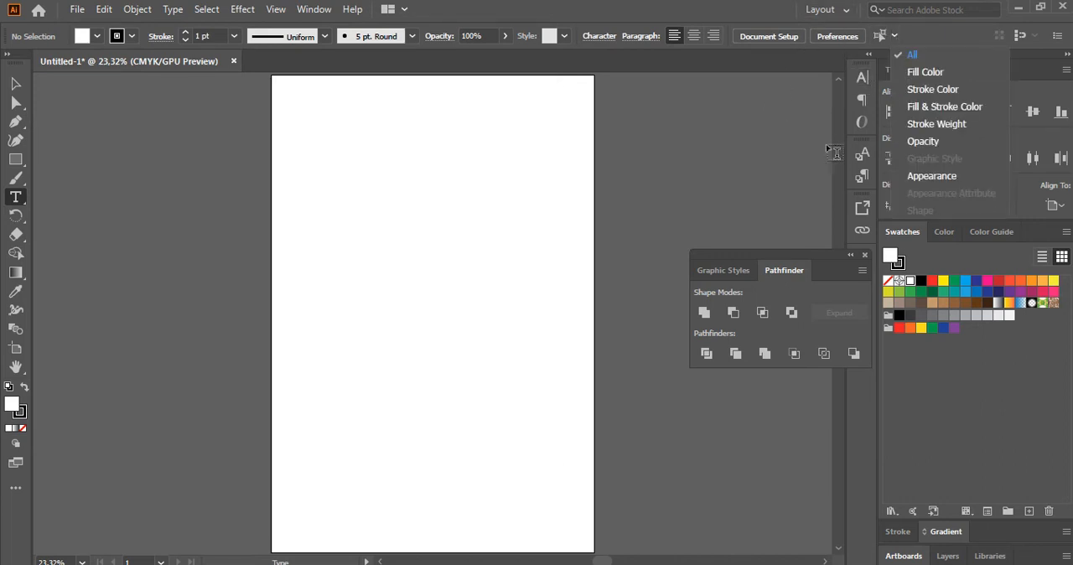
pyautogui.click(862, 72)
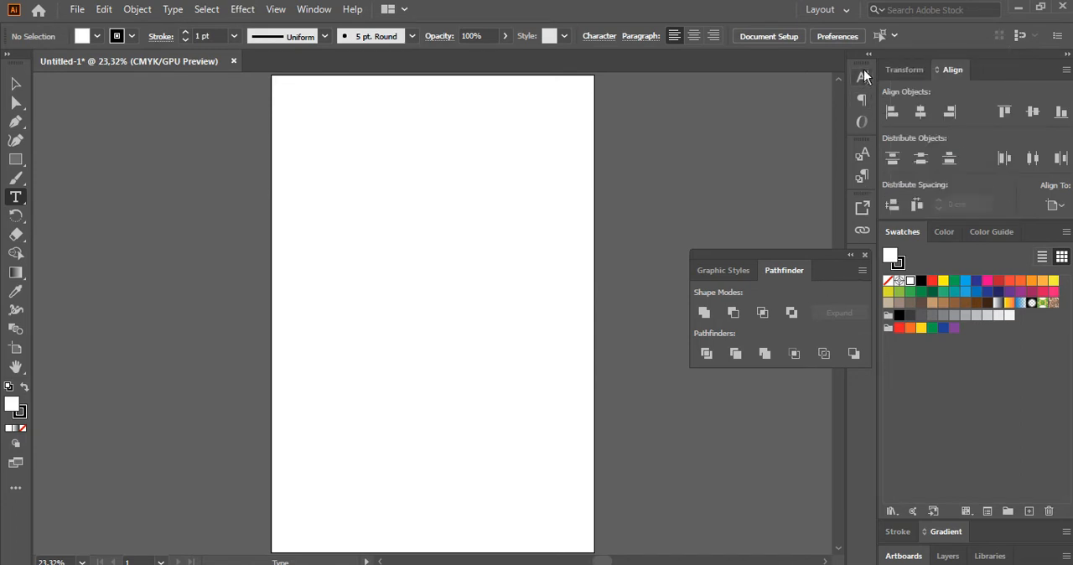
pyautogui.click(862, 73)
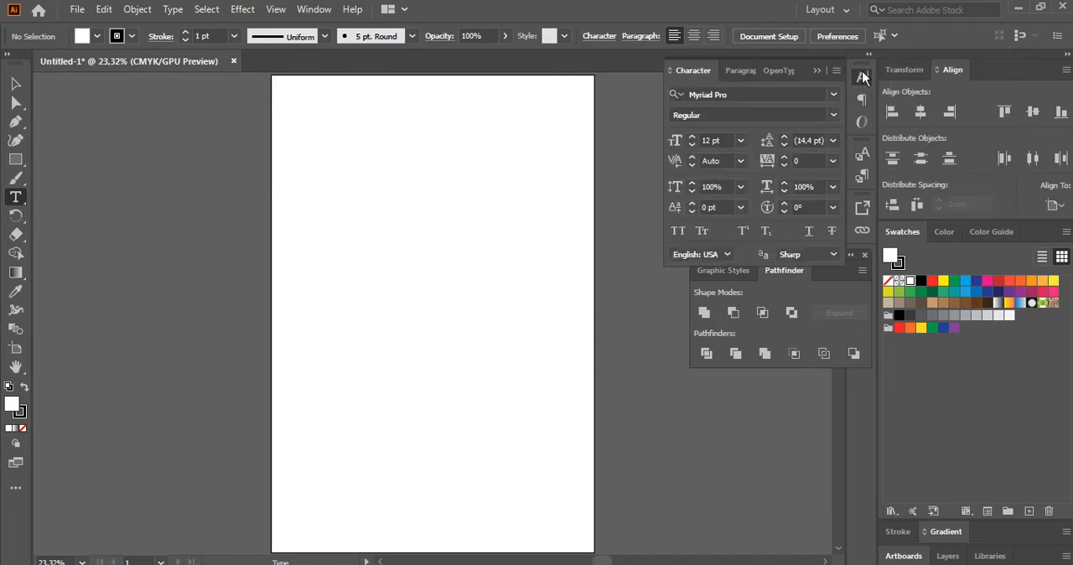
pyautogui.click(740, 141)
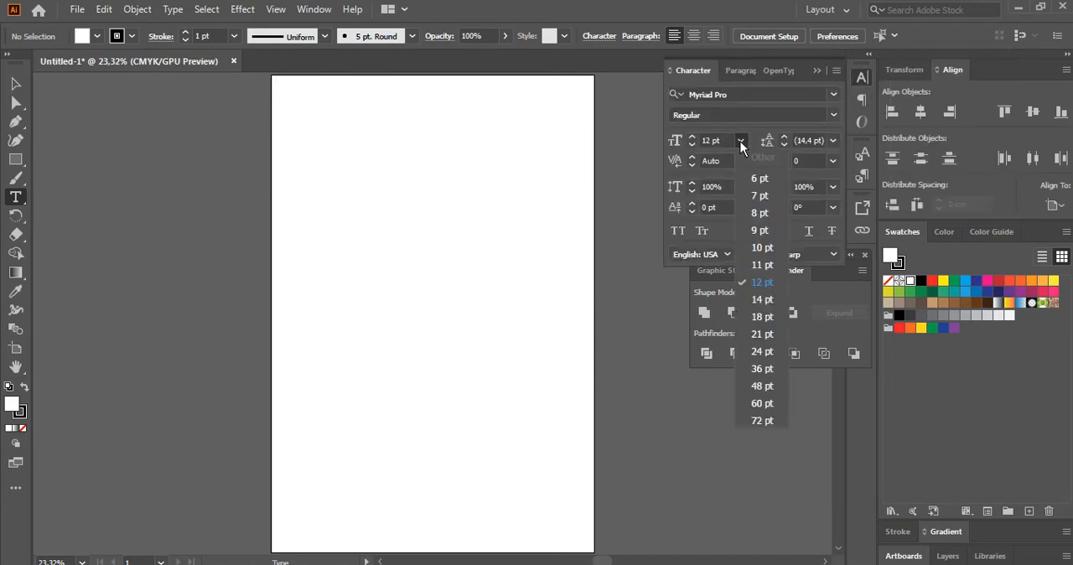
pyautogui.click(773, 369)
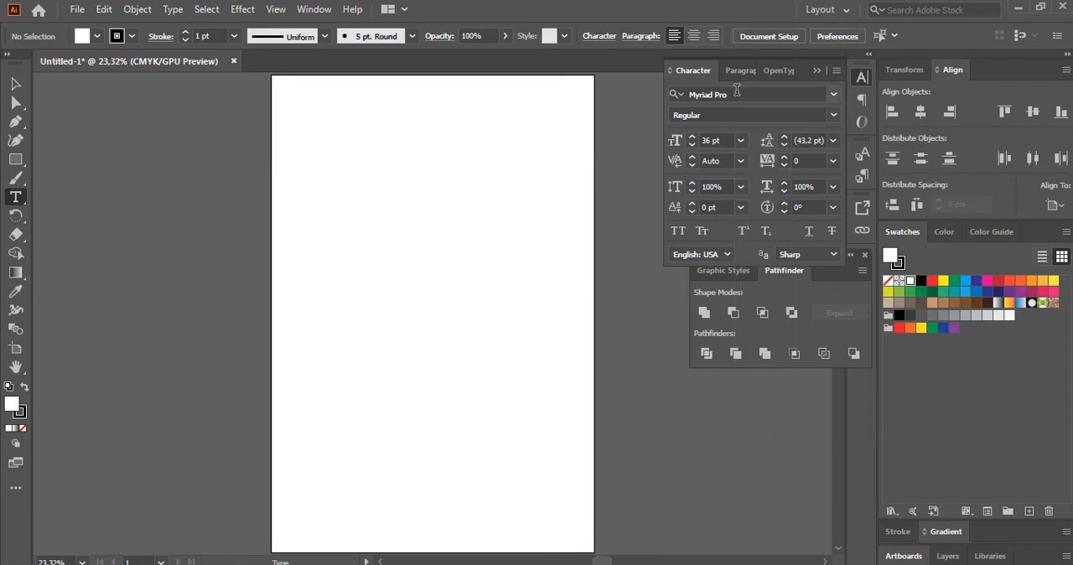
# Add the text JOKER in the lower half of the artboard and enlarge it to about 354 pt.
pyautogui.click(339, 336)
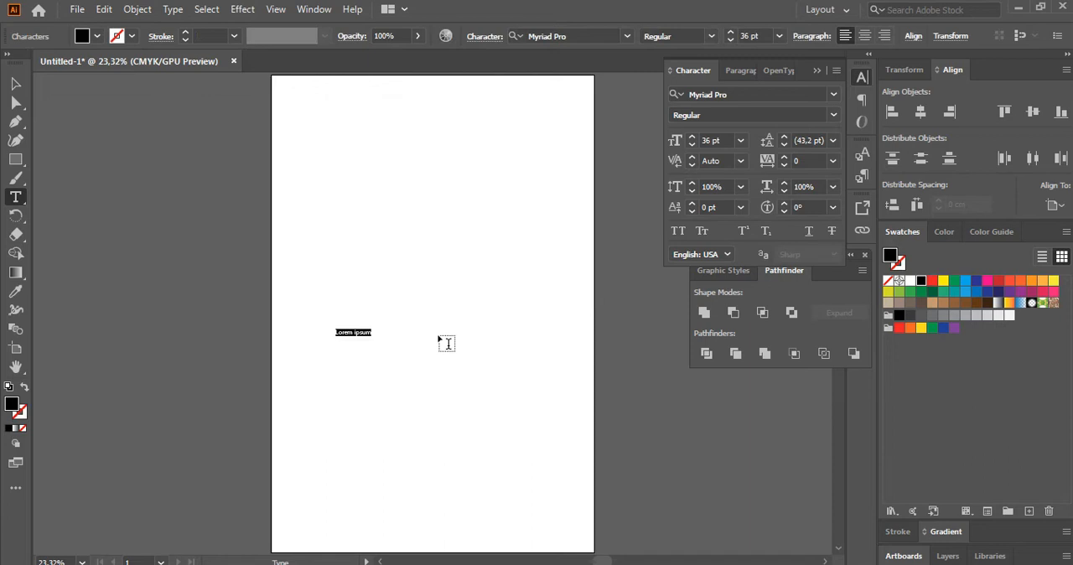
pyautogui.write('x')
pyautogui.click(15, 84)
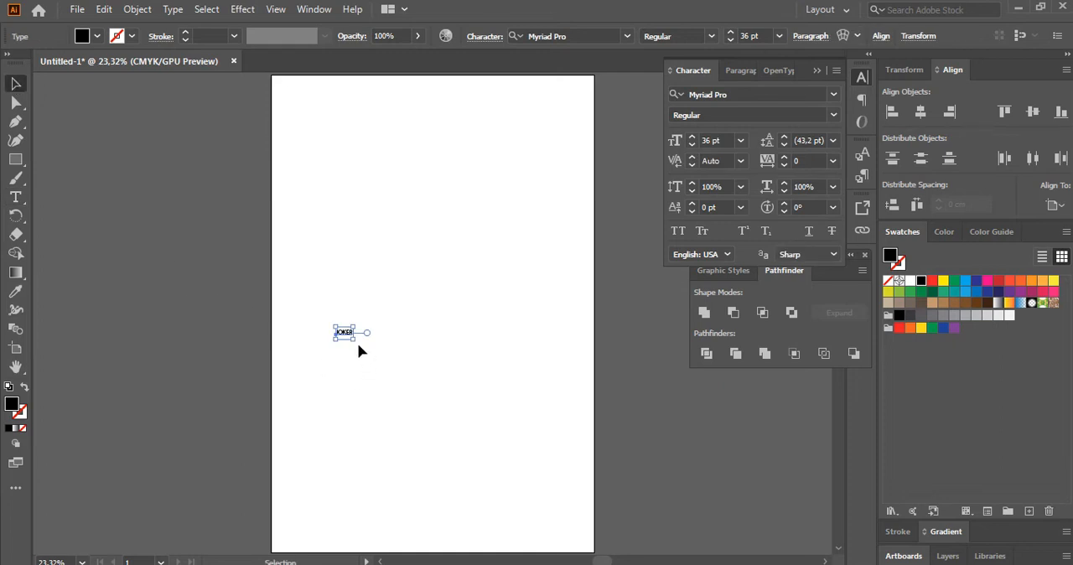
pyautogui.moveTo(357, 341); pyautogui.dragTo(507, 438)
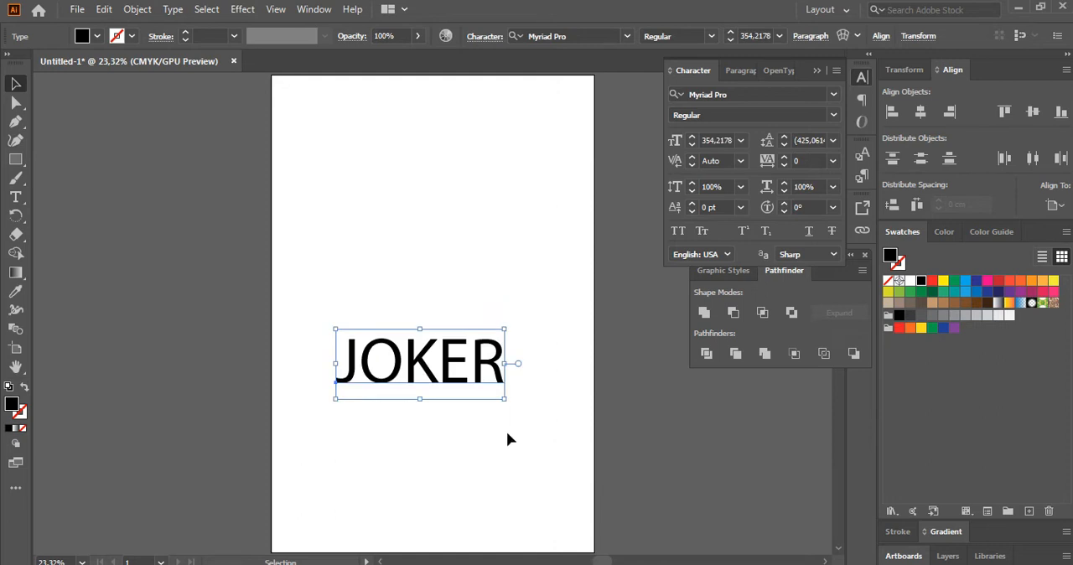
pyautogui.moveTo(473, 381); pyautogui.dragTo(483, 390)
pyautogui.click(475, 435)
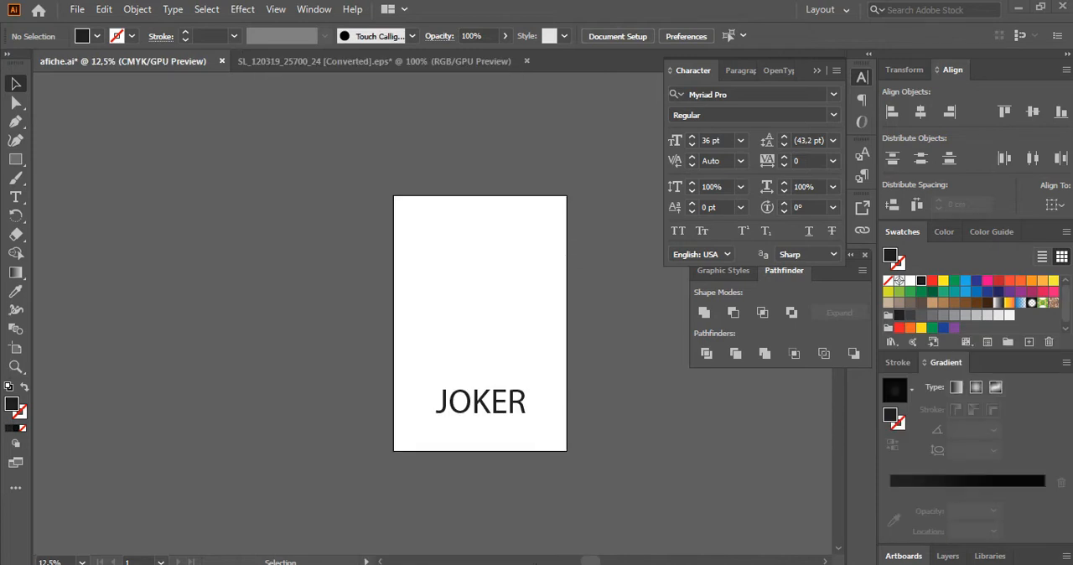
# Draw a tall, narrow dark rectangle on the artboard, above the start of the JOKER text.
pyautogui.click(15, 160)
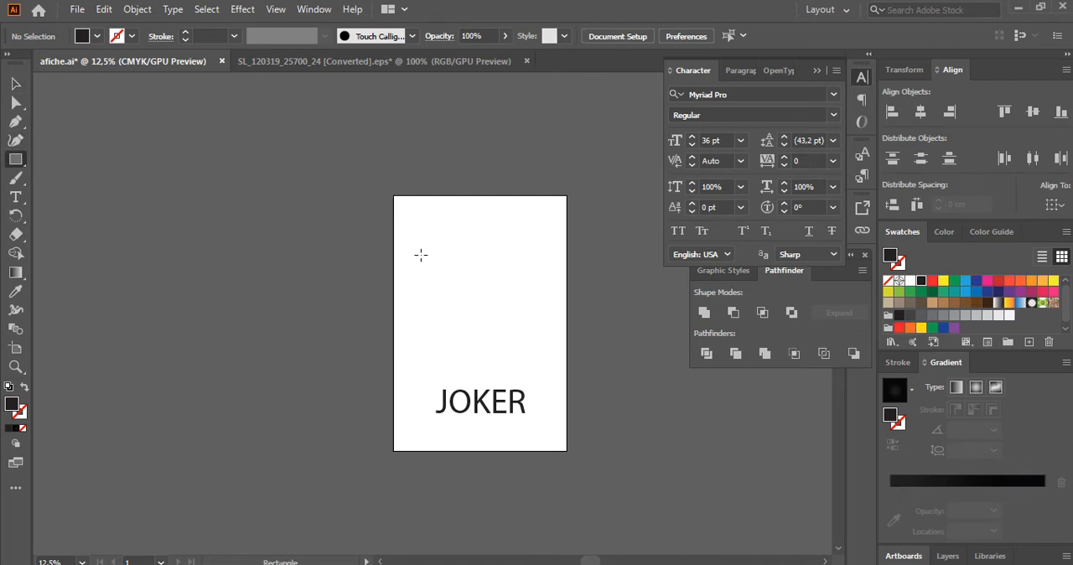
pyautogui.moveTo(420, 252)
pyautogui.mouseDown()
pyautogui.moveTo(452, 377)
pyautogui.moveTo(450, 365)
pyautogui.mouseUp()
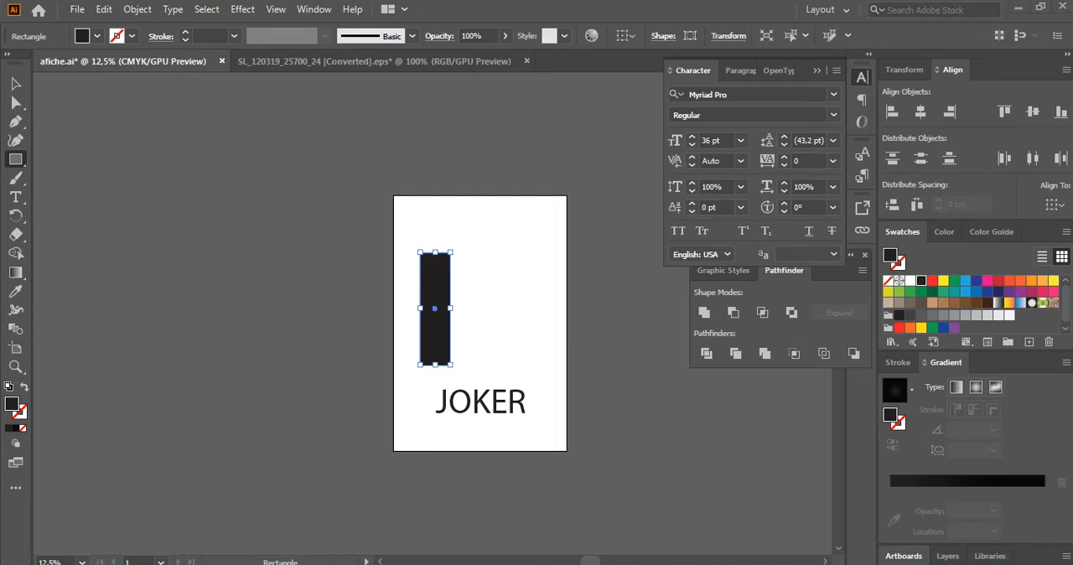
# Place image A from the ALL JOKERS folder as a linked file near the top of the artboard.
pyautogui.click(76, 10)
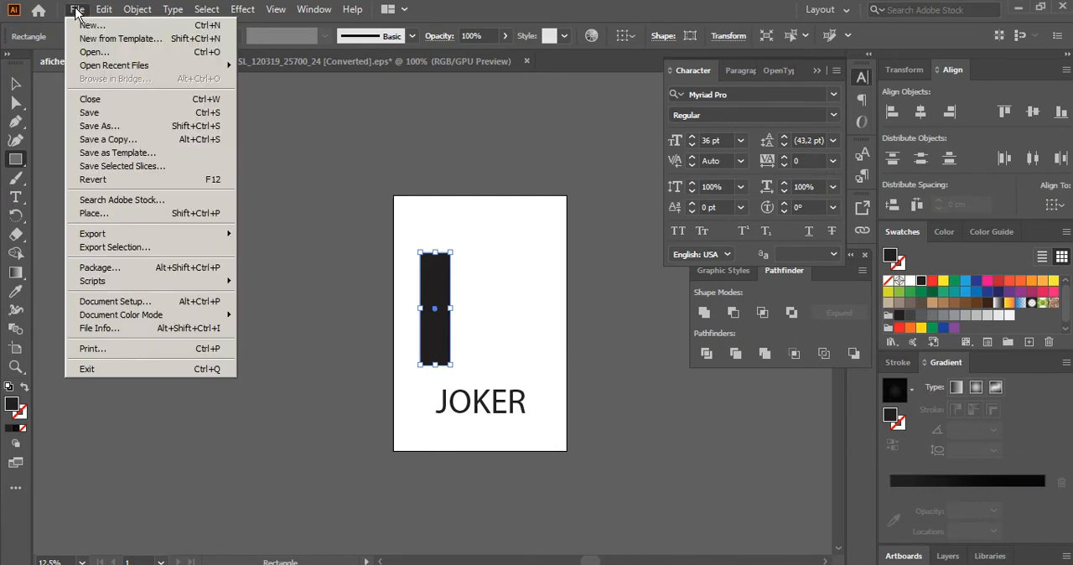
pyautogui.click(120, 215)
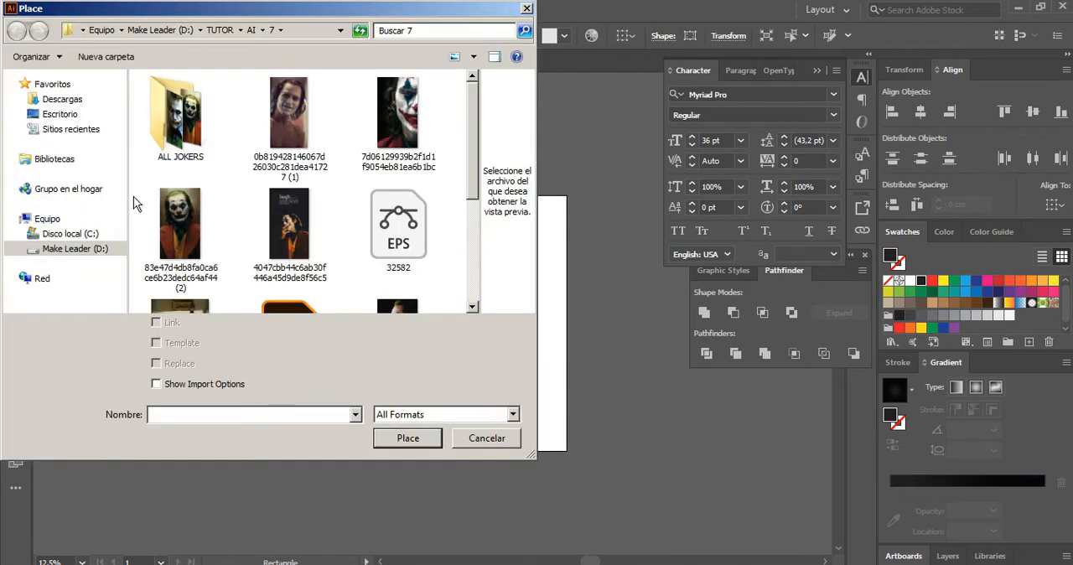
pyautogui.doubleClick(170, 129)
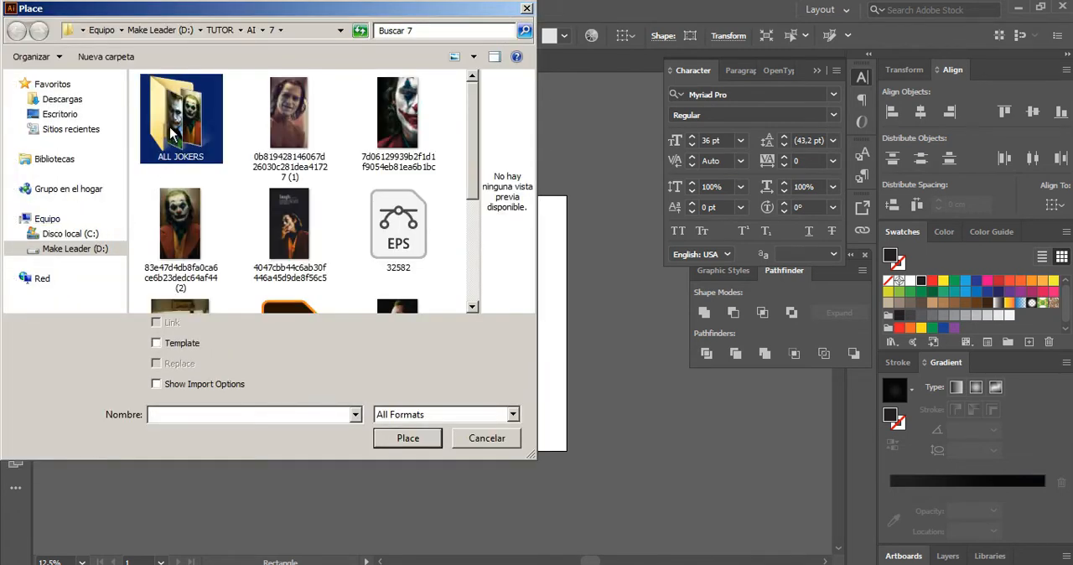
pyautogui.click(170, 127)
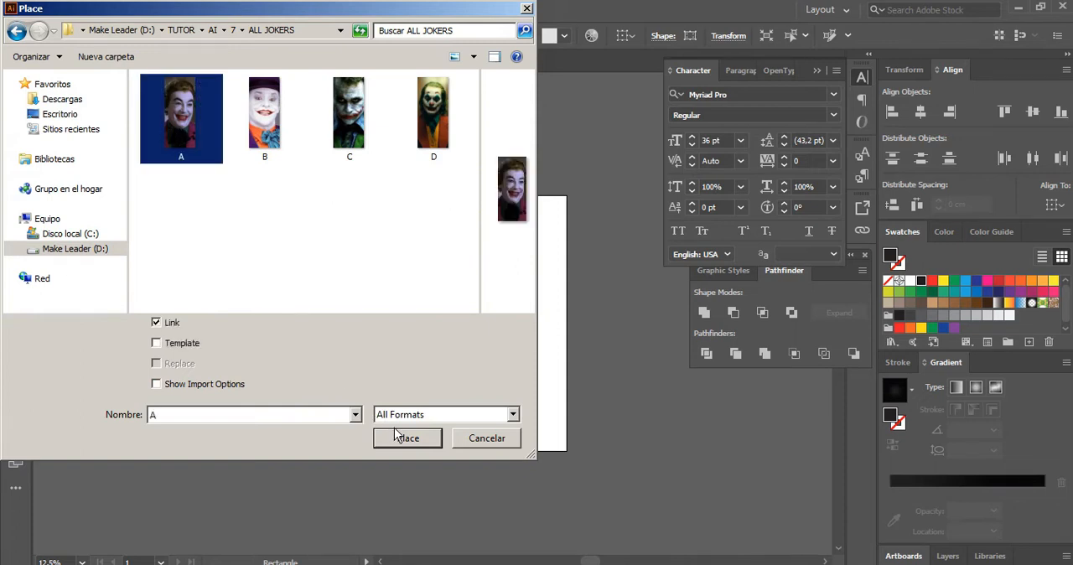
pyautogui.click(414, 446)
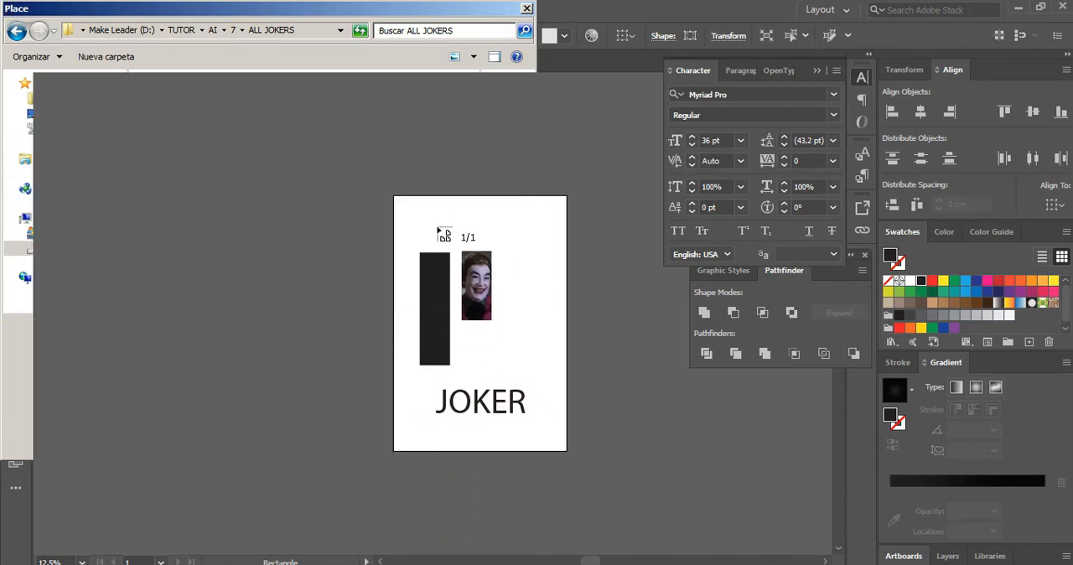
pyautogui.click(465, 227)
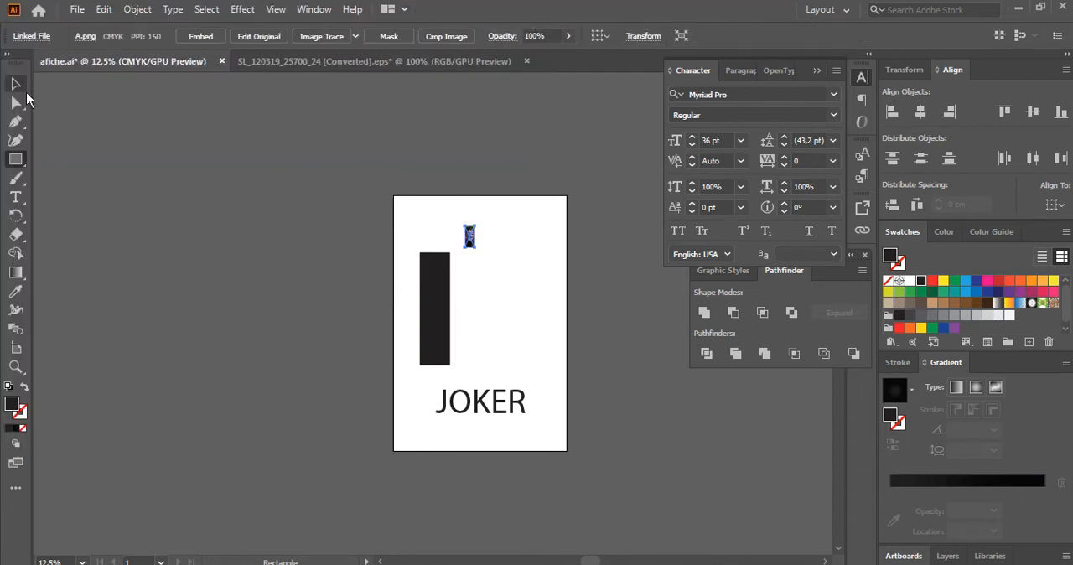
# Enlarge the placed image until it is taller than the rectangle and move it just outside the artboard's left edge.
pyautogui.click(15, 83)
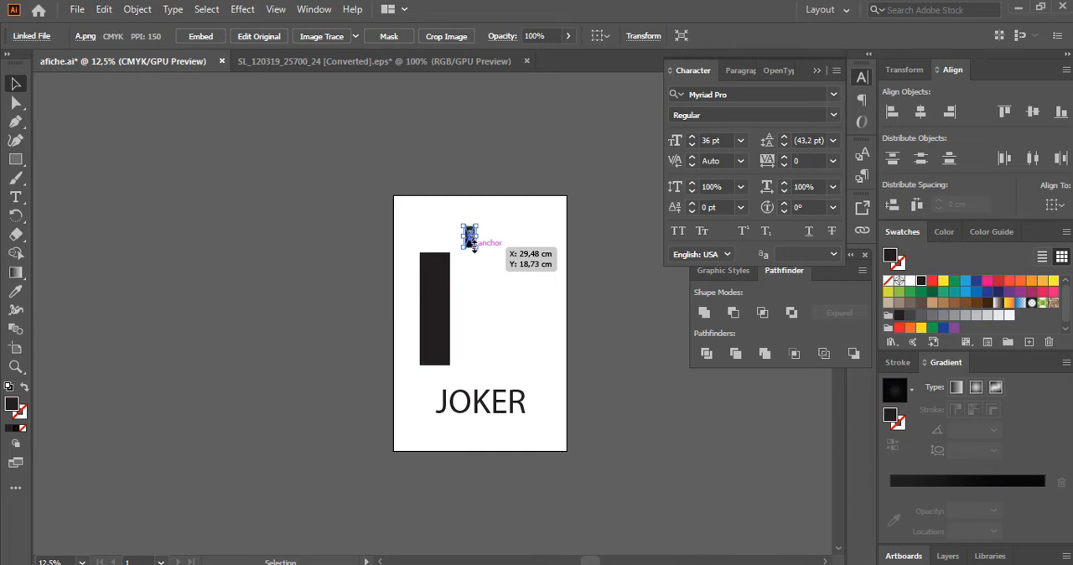
pyautogui.moveTo(475, 246); pyautogui.dragTo(569, 434)
pyautogui.moveTo(526, 310); pyautogui.dragTo(411, 278)
pyautogui.press('z')
pyautogui.click(452, 336)
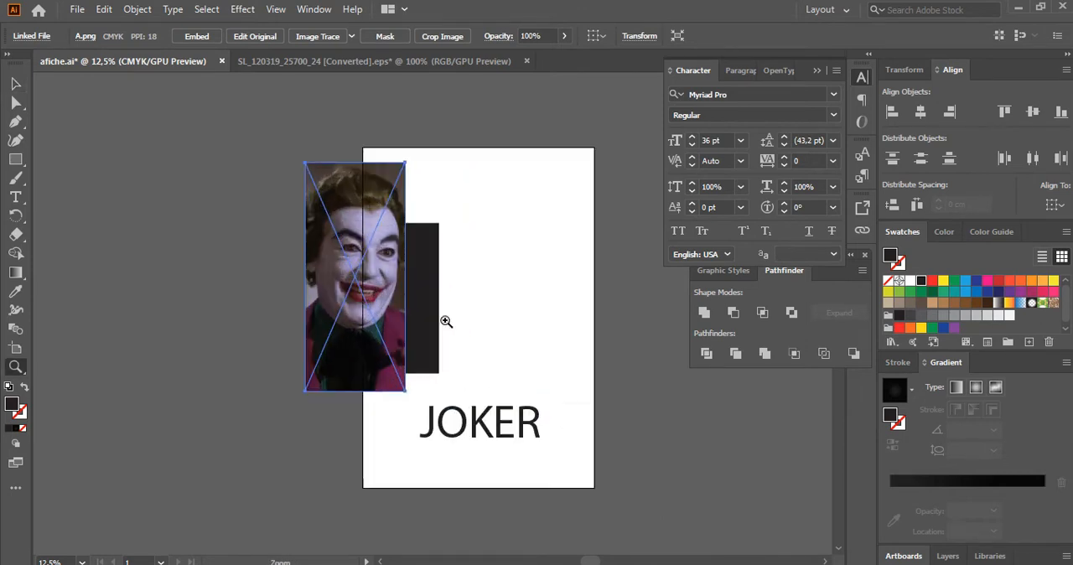
pyautogui.click(15, 87)
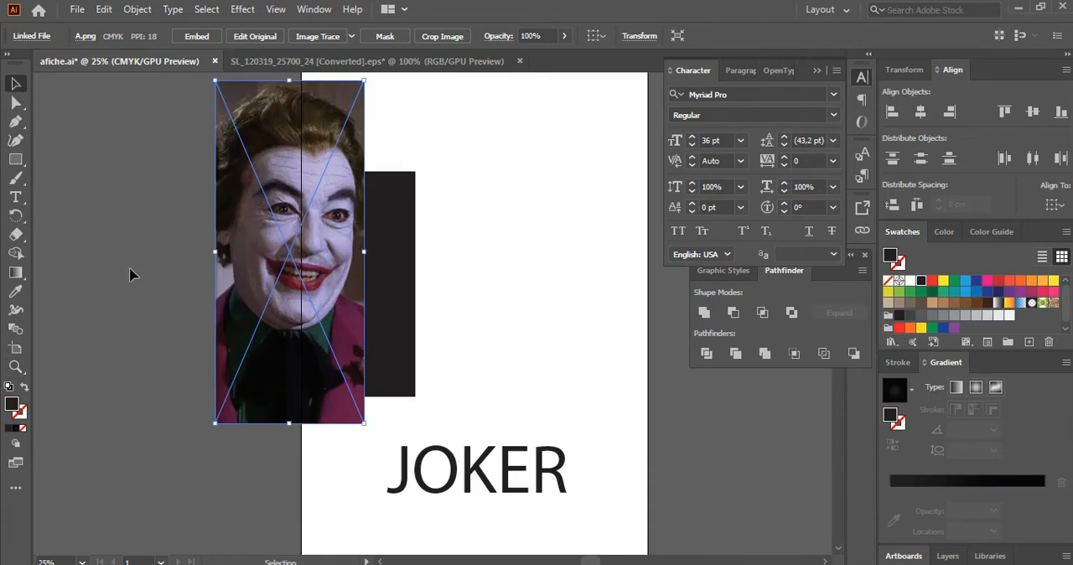
pyautogui.scroll(1, 129, 266)
pyautogui.moveTo(307, 287); pyautogui.dragTo(250, 301)
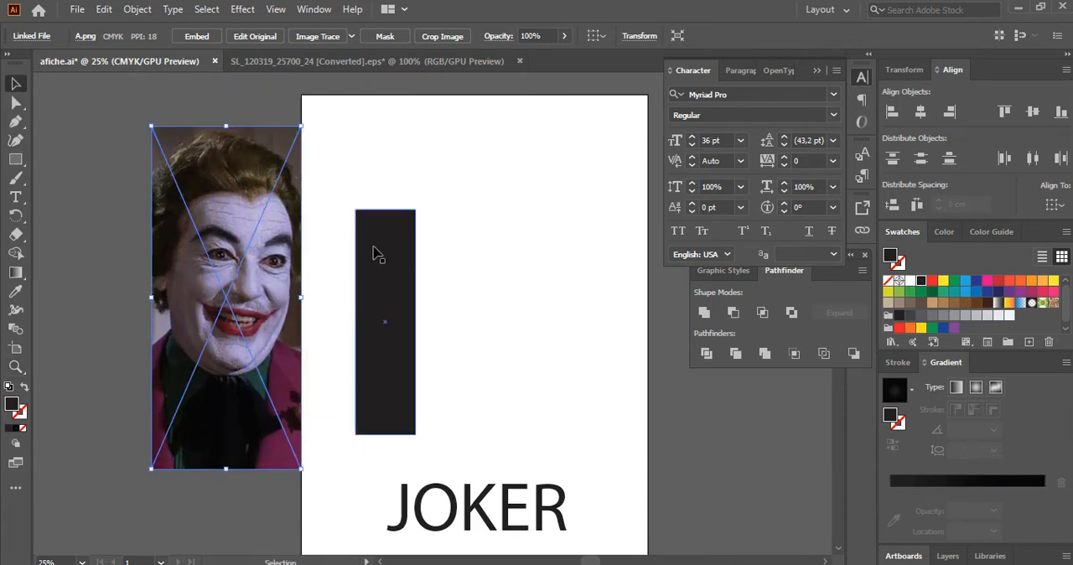
# Shift the dark rectangle slightly to the left and move the image over it so it is fully covered.
pyautogui.moveTo(387, 259); pyautogui.dragTo(375, 262)
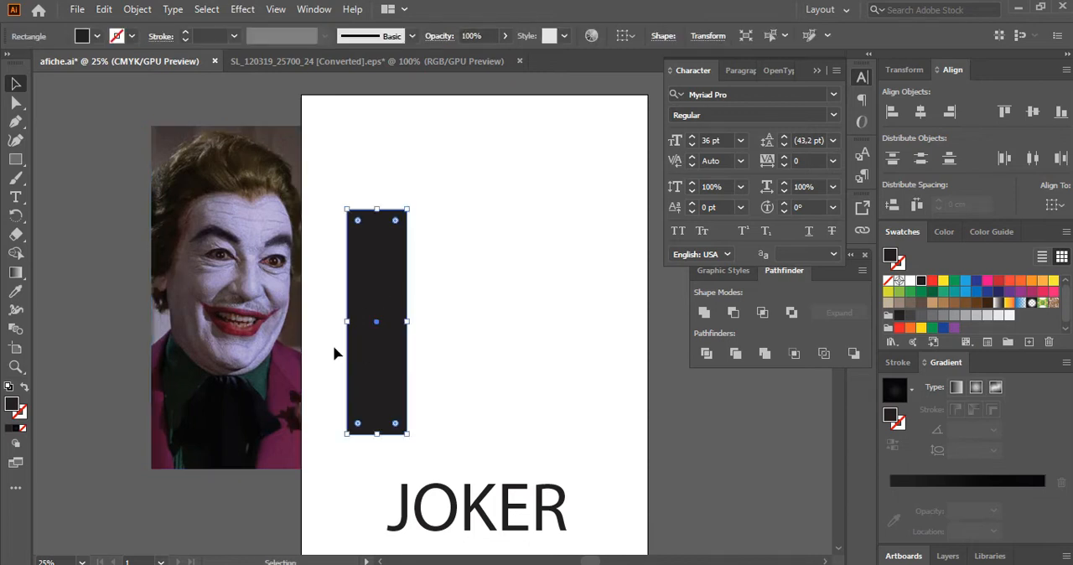
pyautogui.moveTo(234, 267); pyautogui.dragTo(402, 271)
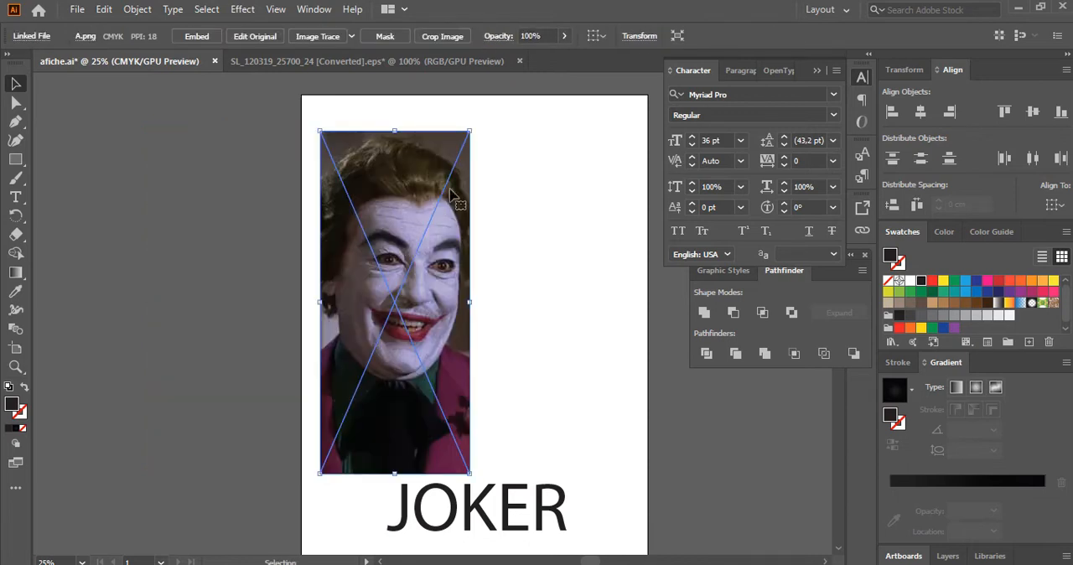
# Shrink the Joker image slightly from its top right corner and send it to the back, behind the dark rectangle.
pyautogui.moveTo(475, 134); pyautogui.dragTo(455, 164)
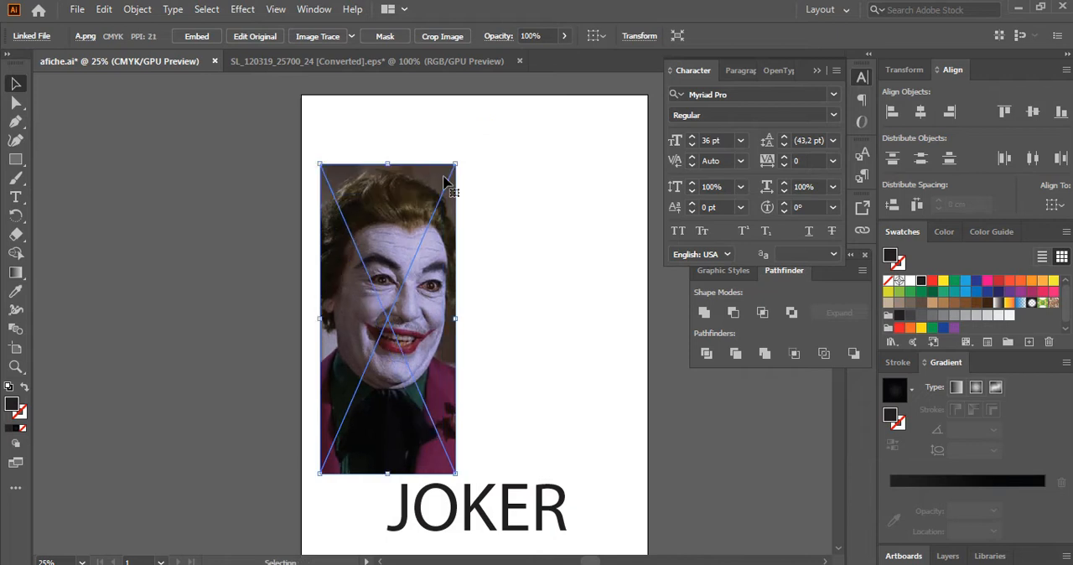
pyautogui.rightClick(434, 190)
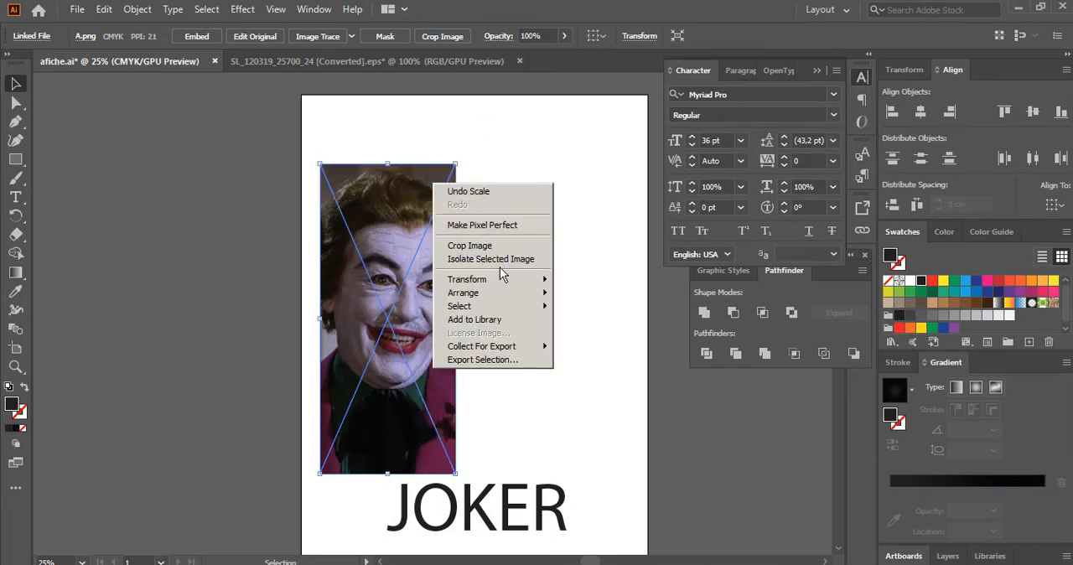
pyautogui.moveTo(517, 299)
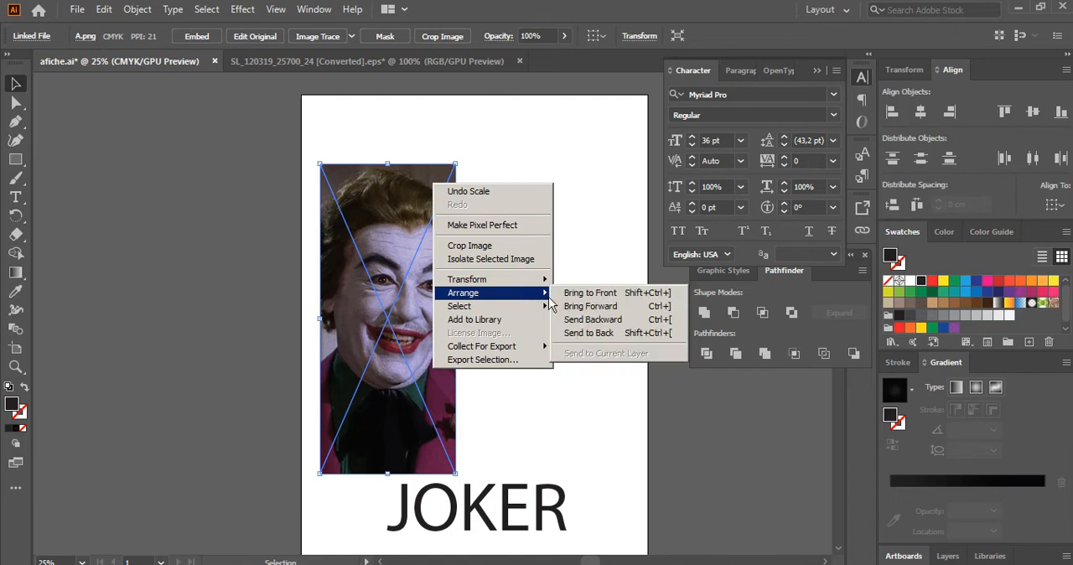
pyautogui.click(613, 335)
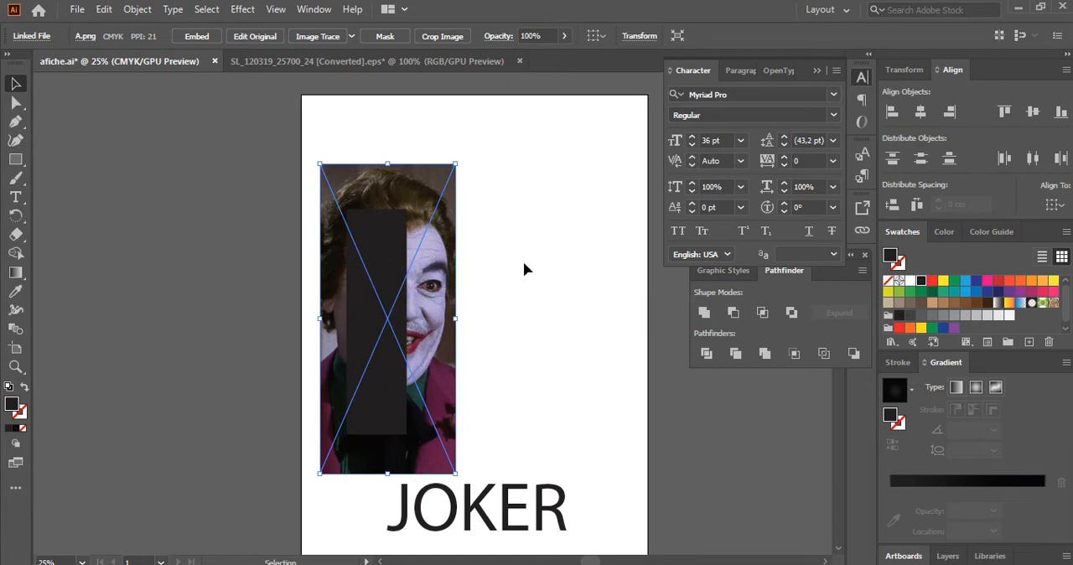
# Scale the Joker image down further from its corners until it extends only slightly beyond the dark rectangle on all sides.
pyautogui.press('z')
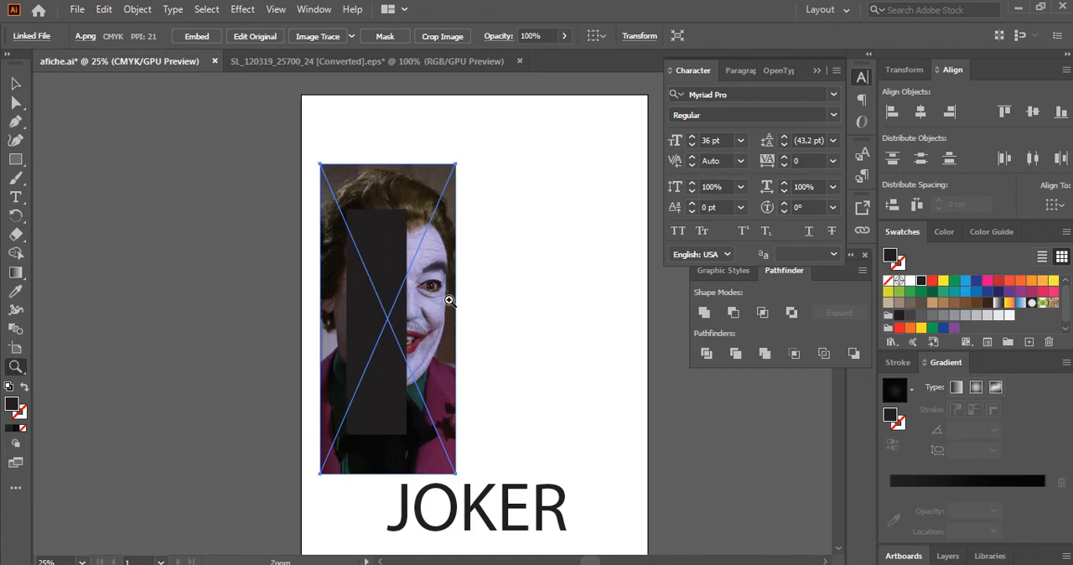
pyautogui.click(448, 300)
pyautogui.click(15, 84)
pyautogui.scroll(-1, 422, 247)
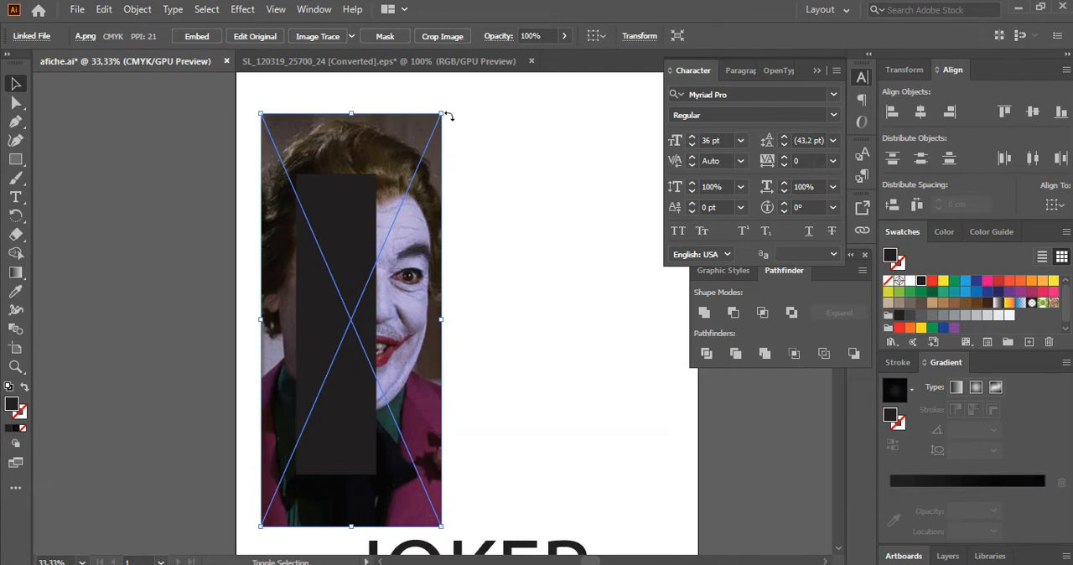
pyautogui.moveTo(441, 113); pyautogui.dragTo(427, 128)
pyautogui.moveTo(423, 133); pyautogui.dragTo(426, 130)
pyautogui.moveTo(253, 534); pyautogui.dragTo(273, 500)
pyautogui.moveTo(411, 309); pyautogui.dragTo(394, 309)
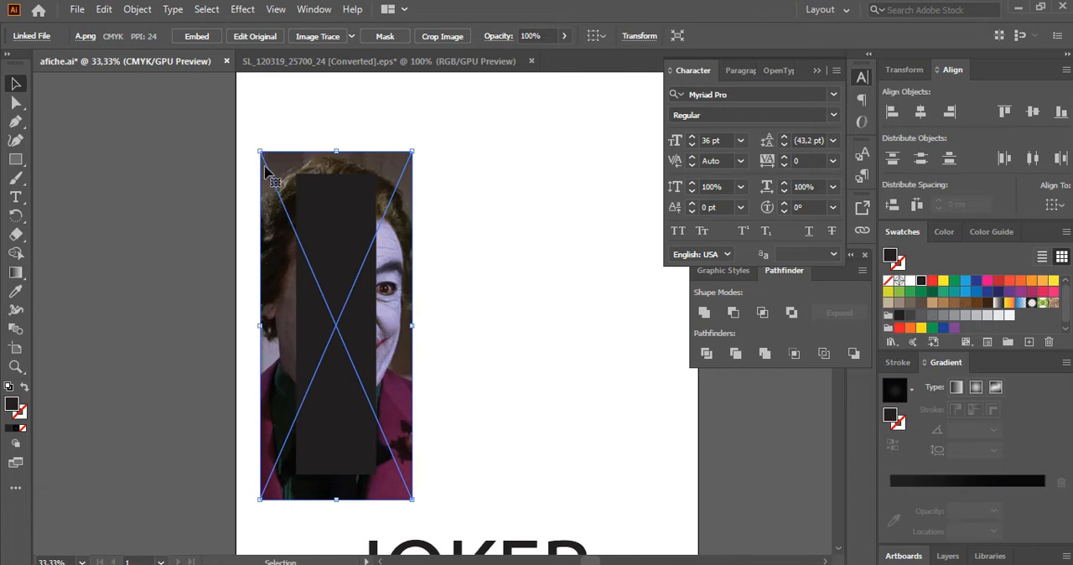
pyautogui.moveTo(260, 151); pyautogui.dragTo(266, 166)
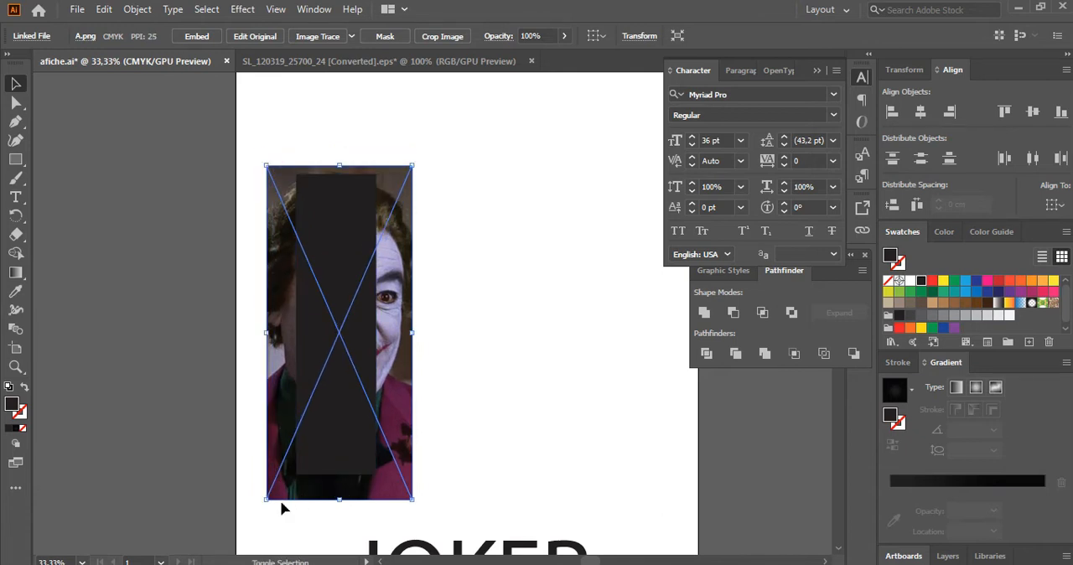
pyautogui.moveTo(266, 497); pyautogui.dragTo(274, 484)
# Select the rectangle together with the image and align their horizontal centers, relative to the selection.
pyautogui.keyDown('shift'); pyautogui.click(347, 271); pyautogui.keyUp('shift')
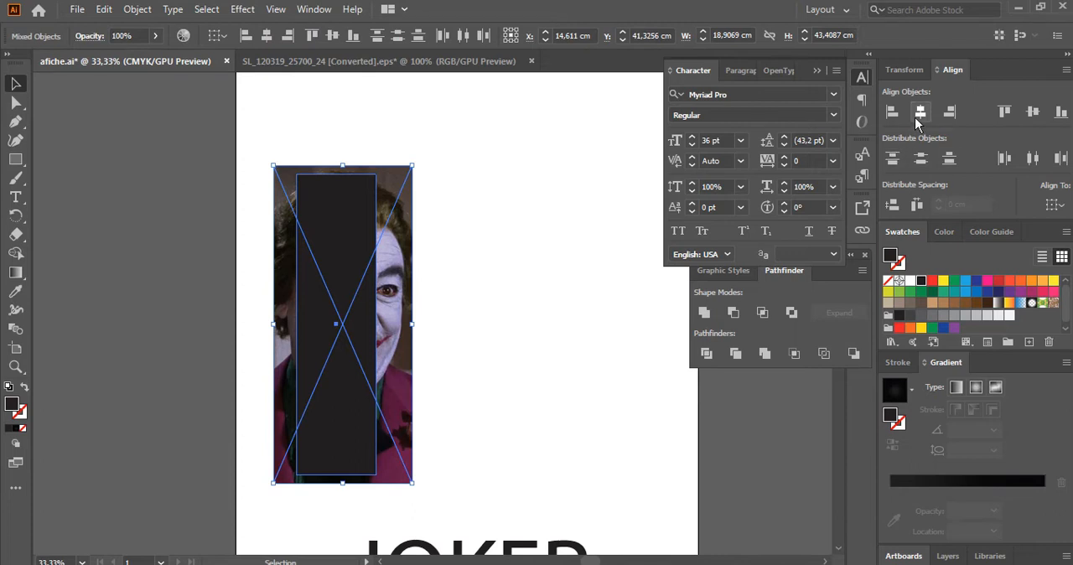
pyautogui.click(1061, 211)
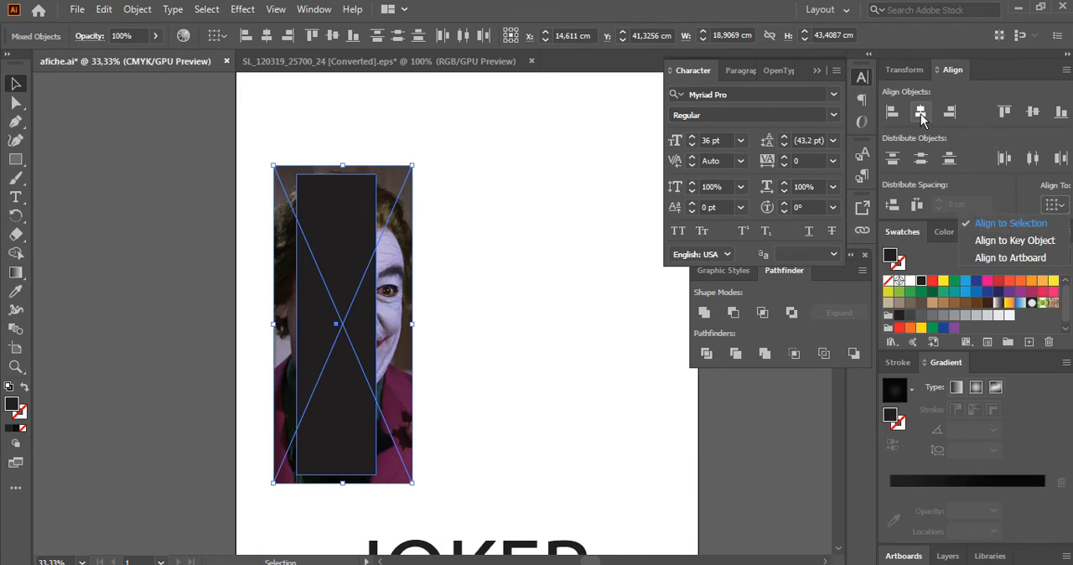
pyautogui.click(921, 118)
pyautogui.click(921, 119)
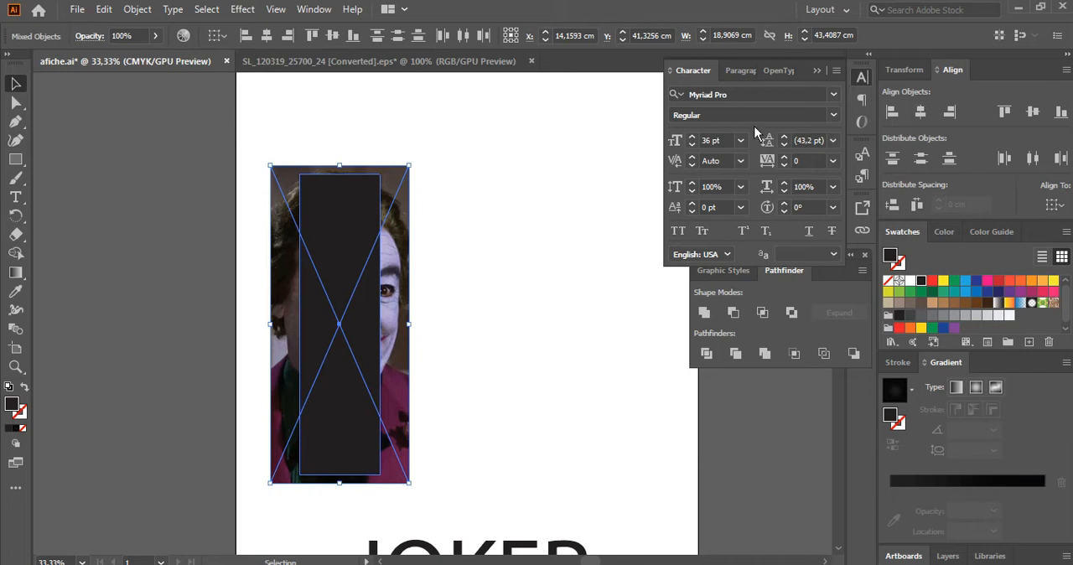
# Make a clipping mask from the dark rectangle and the Joker image, and clear the selection.
pyautogui.rightClick(402, 241)
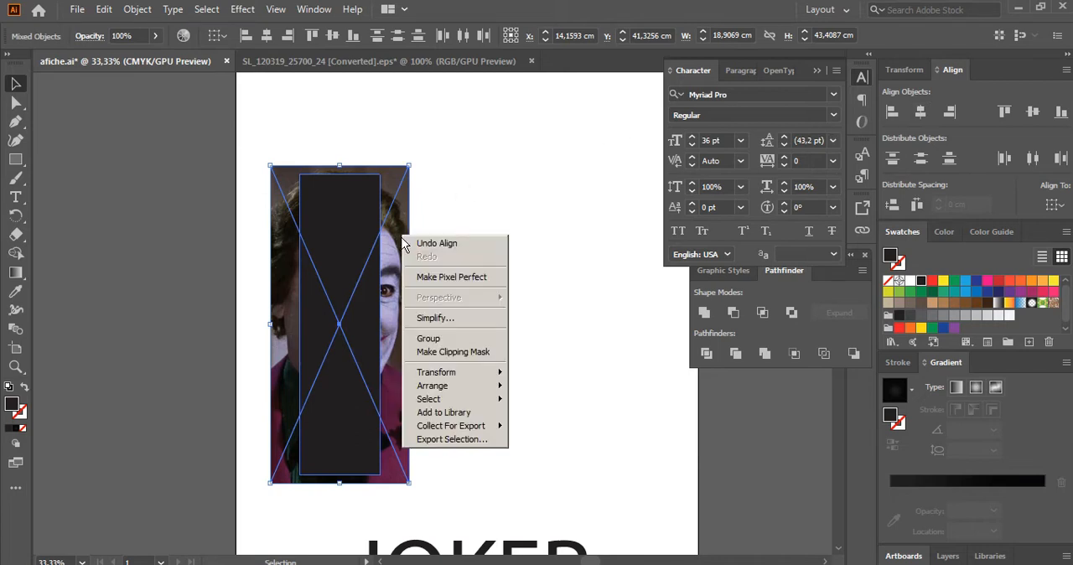
pyautogui.click(443, 354)
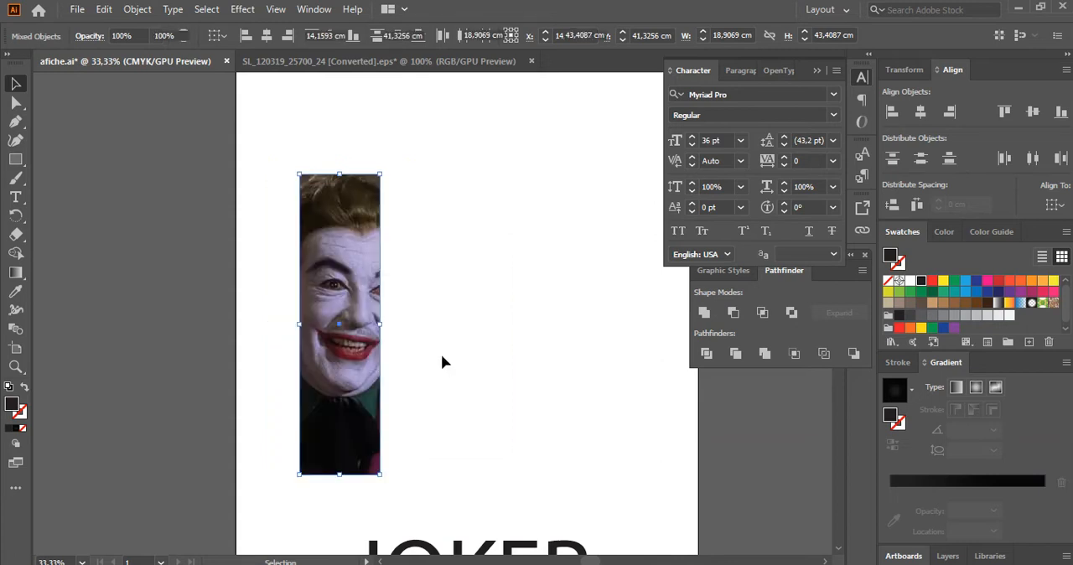
pyautogui.click(442, 361)
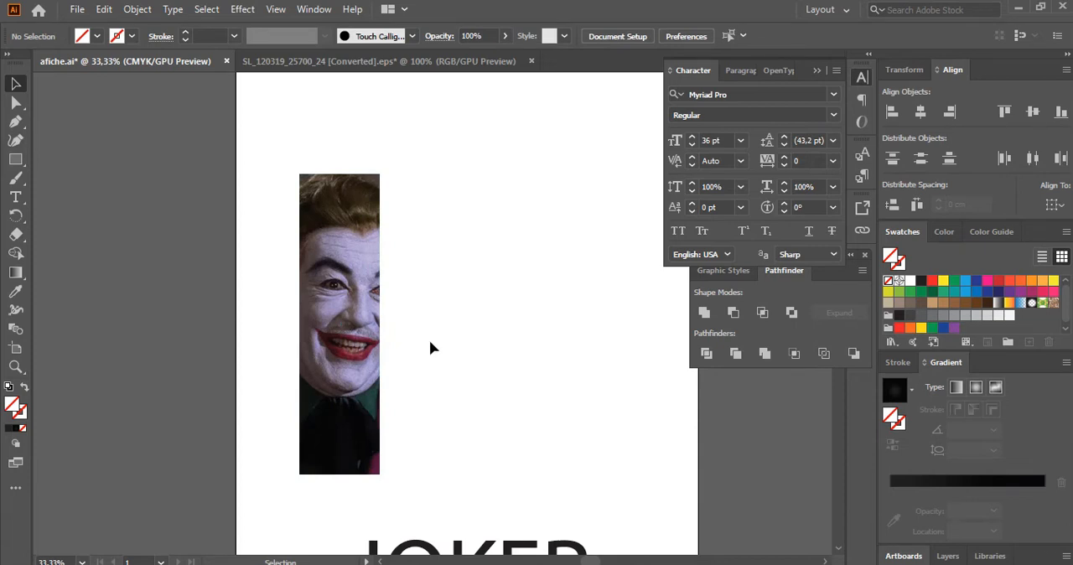
# Isolate the clip group, shift the image slightly left inside the mask so both eyes show, and exit isolation.
pyautogui.doubleClick(344, 275)
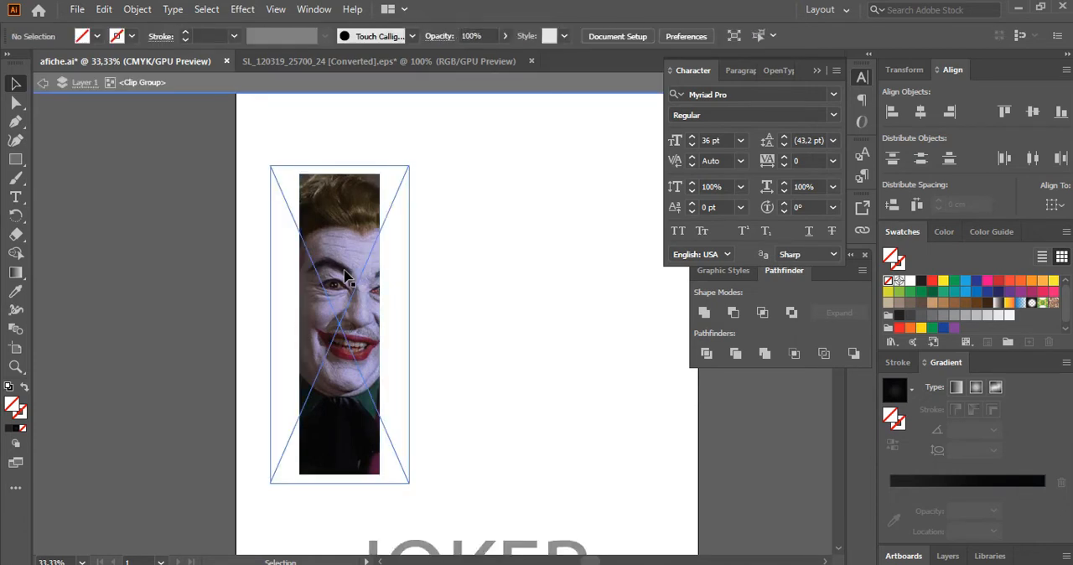
pyautogui.moveTo(343, 275); pyautogui.dragTo(354, 273)
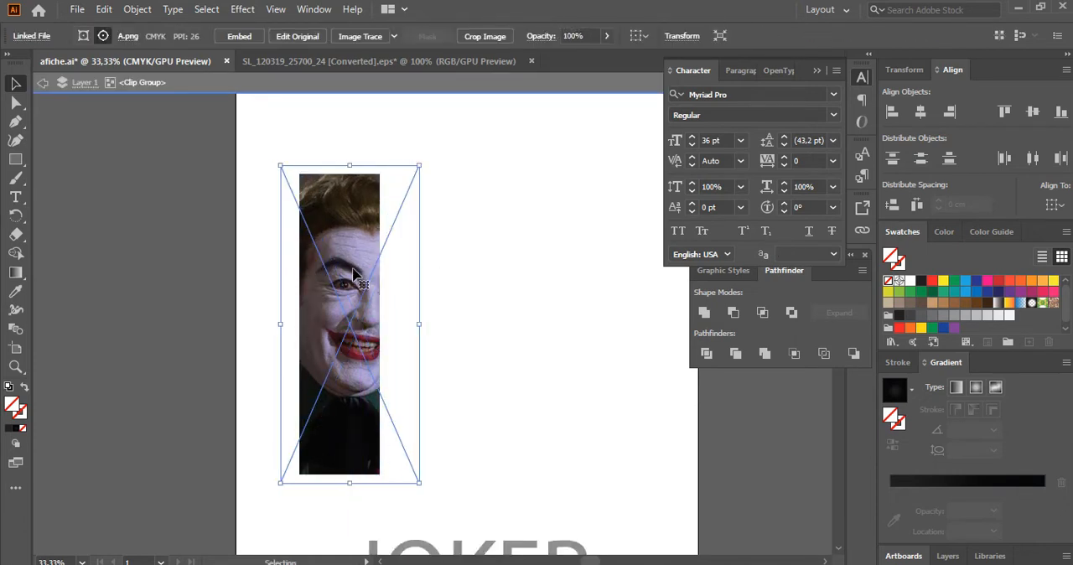
pyautogui.moveTo(354, 273); pyautogui.dragTo(335, 269)
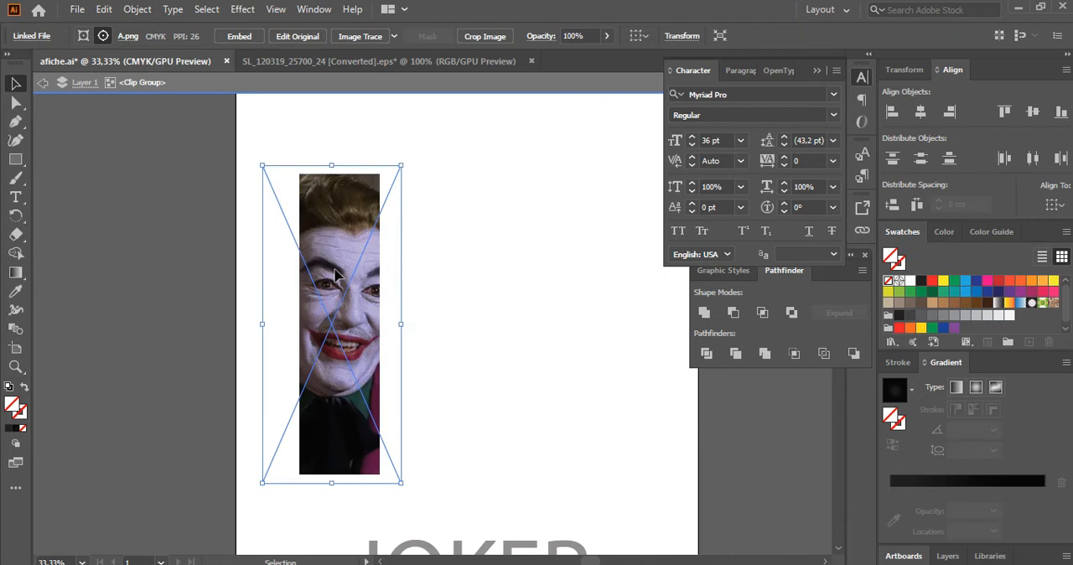
pyautogui.click(257, 282)
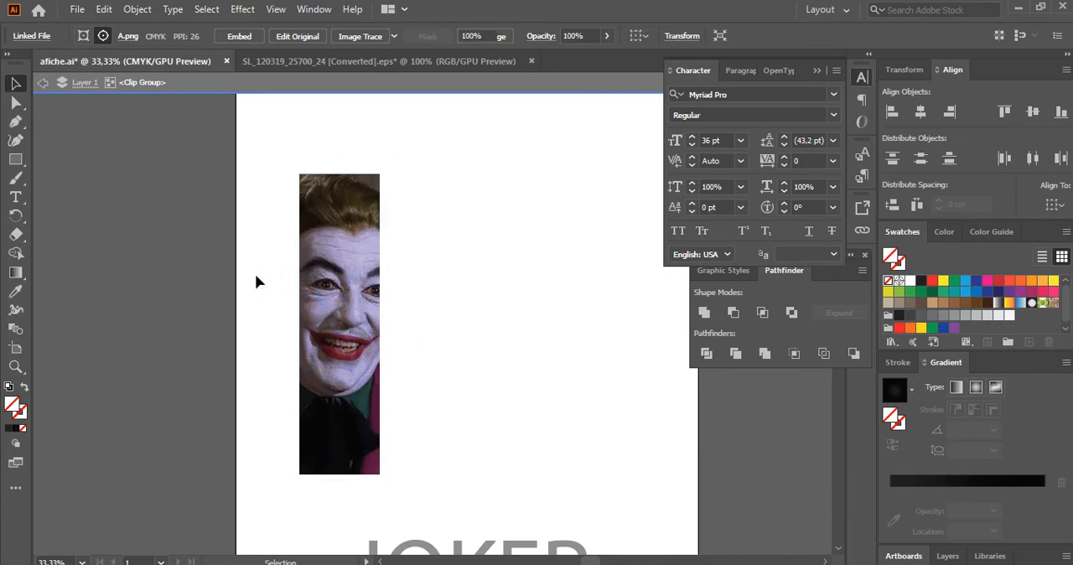
pyautogui.doubleClick(256, 283)
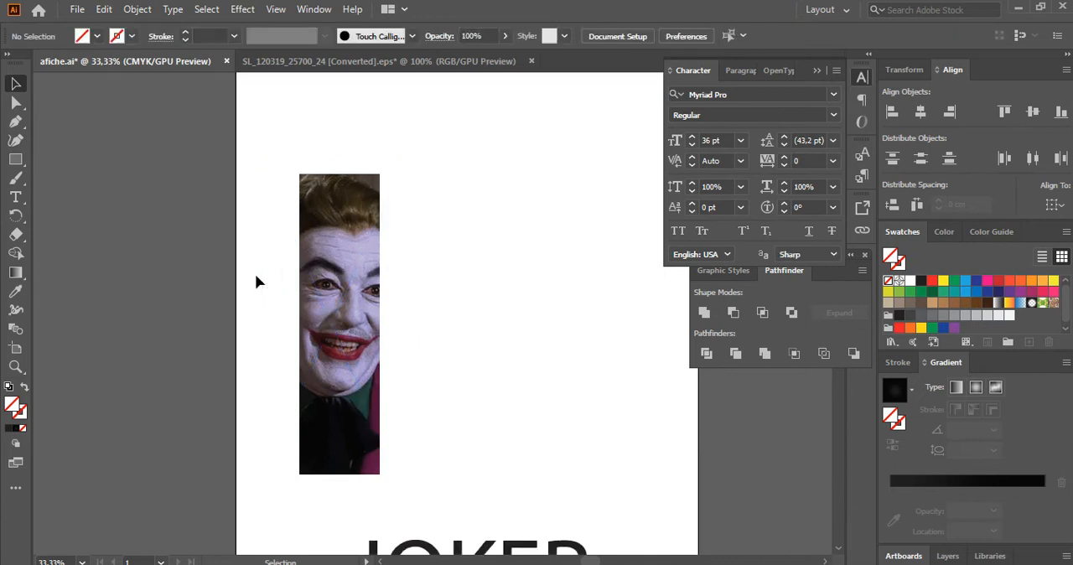
# Copy the clipped Joker strip, paste it in front, and move the duplicate directly to the right of the original.
pyautogui.click(309, 280)
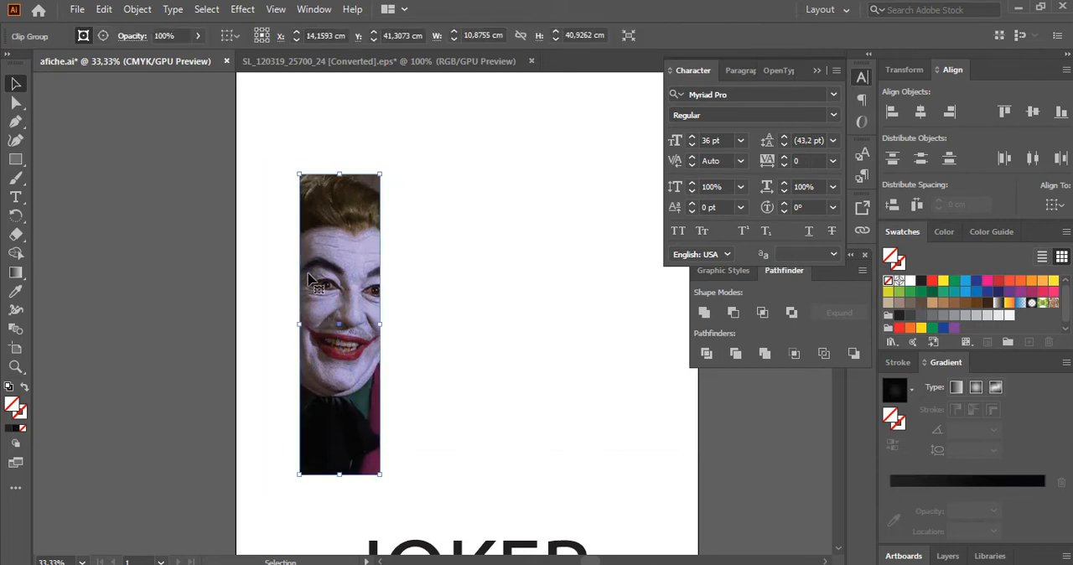
pyautogui.click(104, 10)
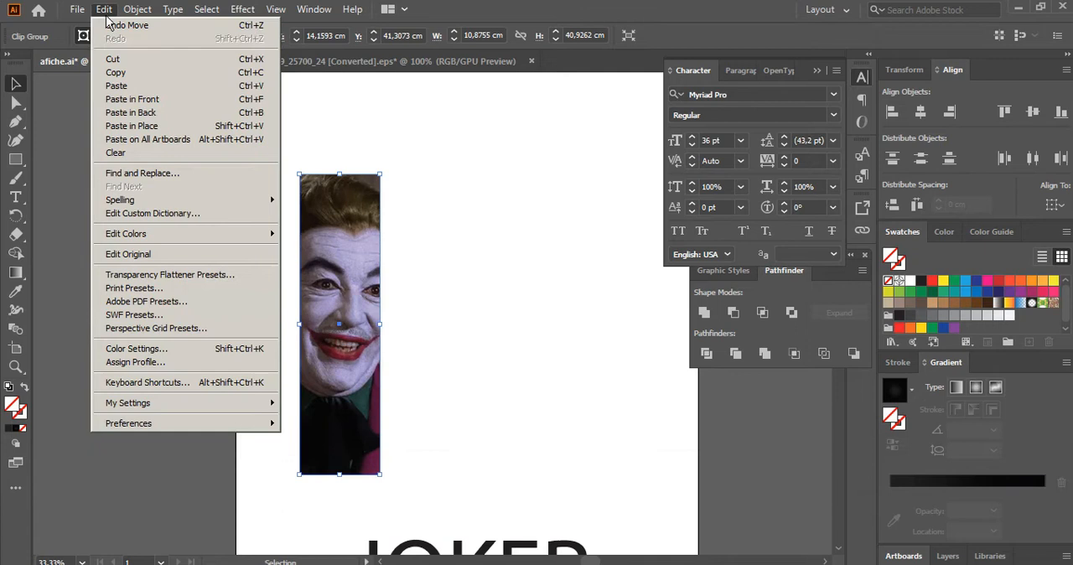
pyautogui.click(144, 74)
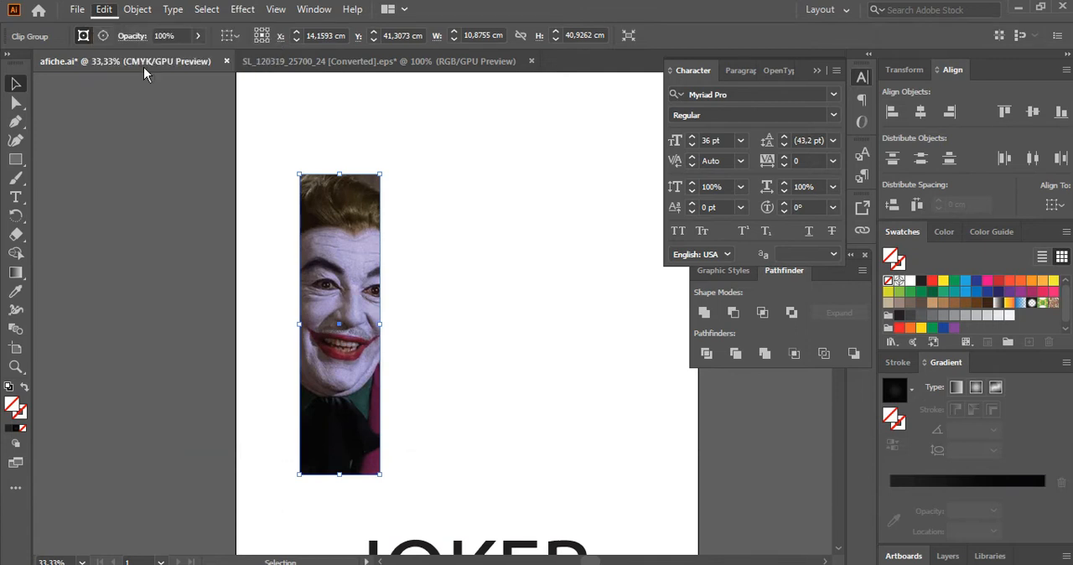
pyautogui.click(105, 10)
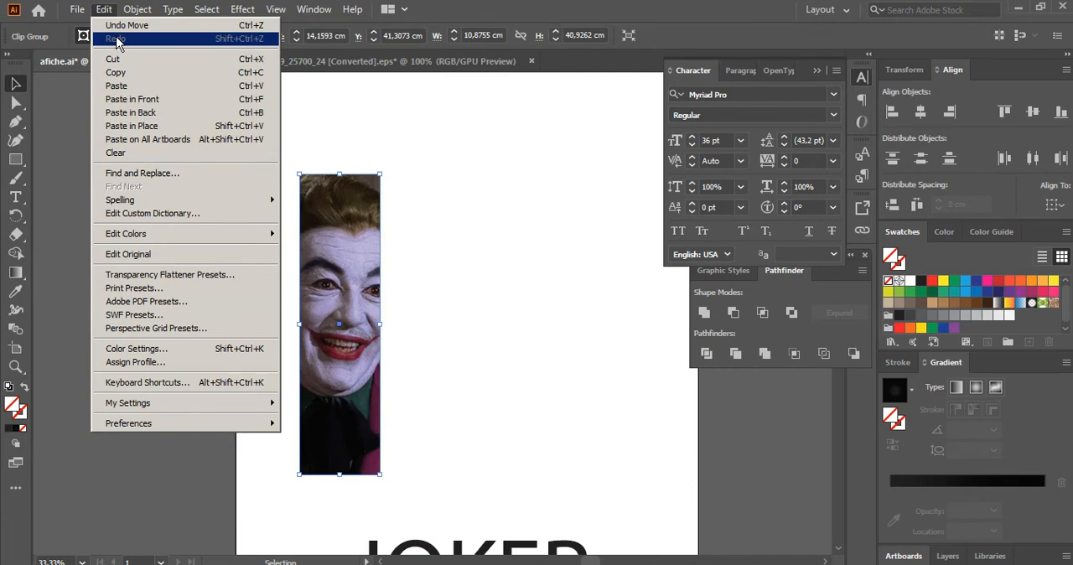
pyautogui.click(212, 107)
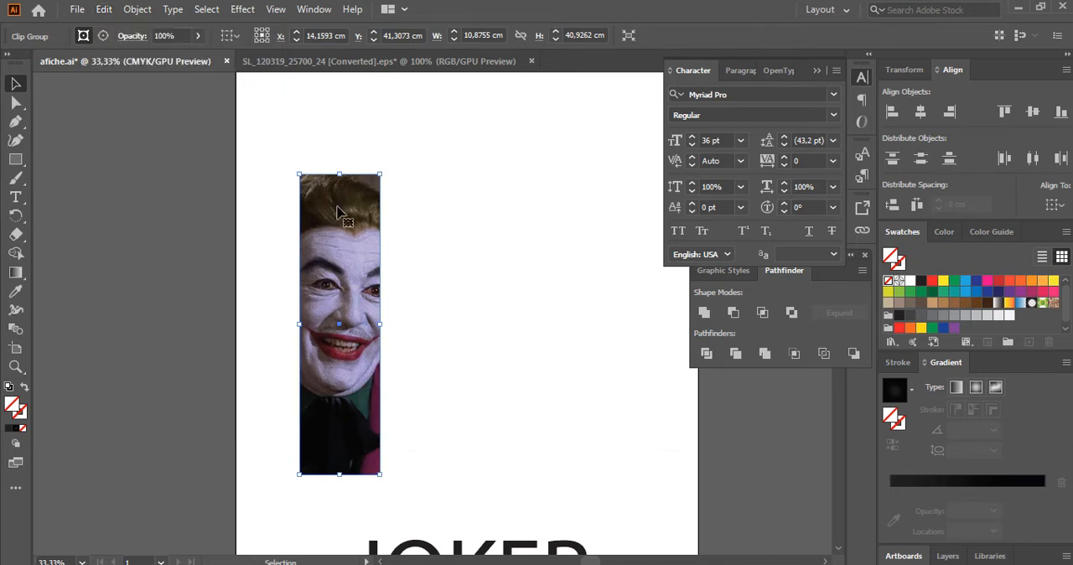
pyautogui.moveTo(351, 237); pyautogui.dragTo(440, 243)
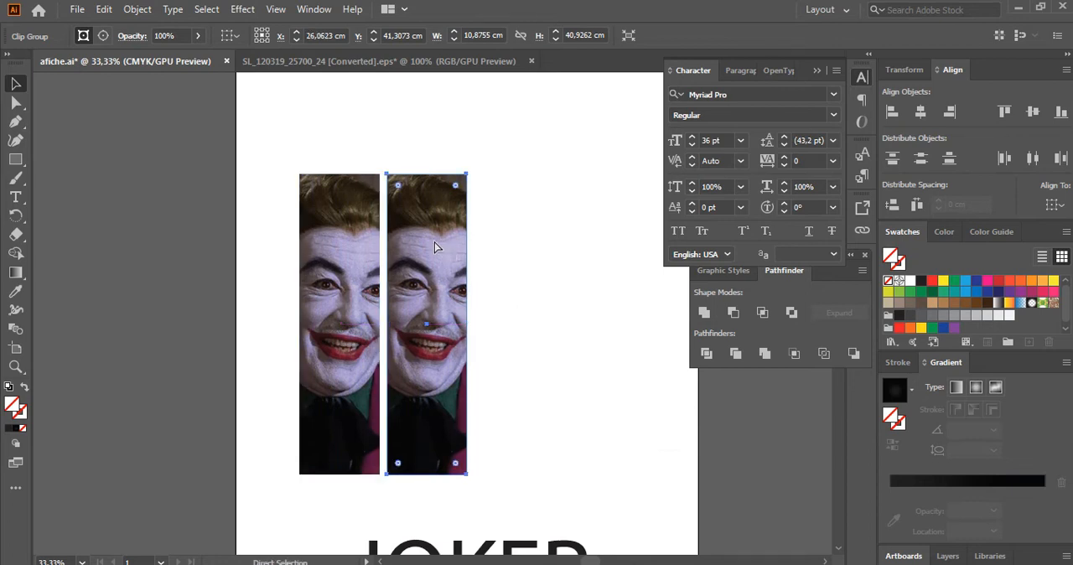
# Paste two more copies of the strip in front and move them right to form an aligned row of four.
pyautogui.hotkey('ctrl', 'z')
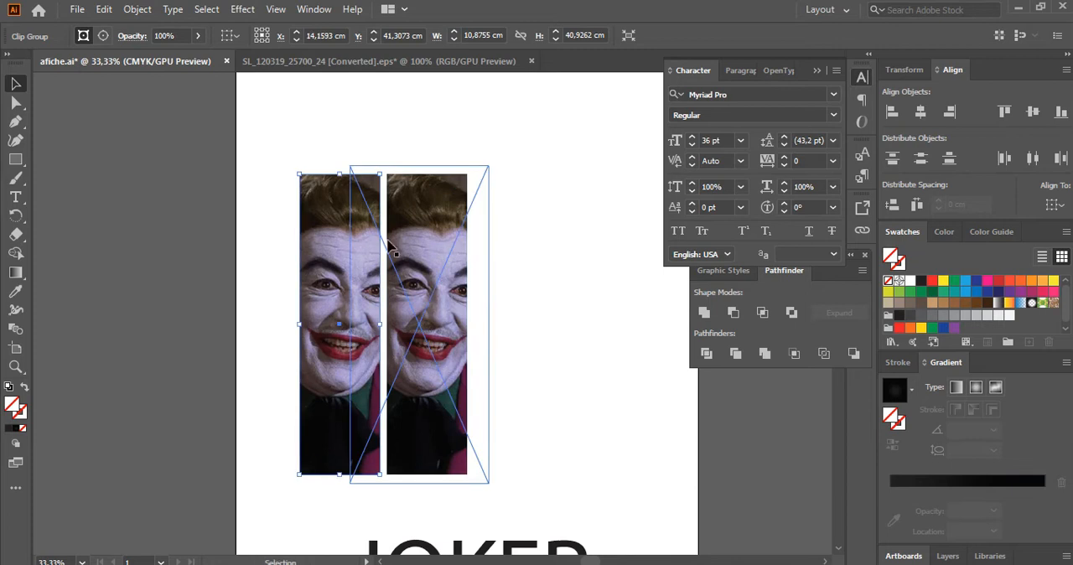
pyautogui.click(295, 167)
pyautogui.moveTo(334, 214); pyautogui.dragTo(515, 216)
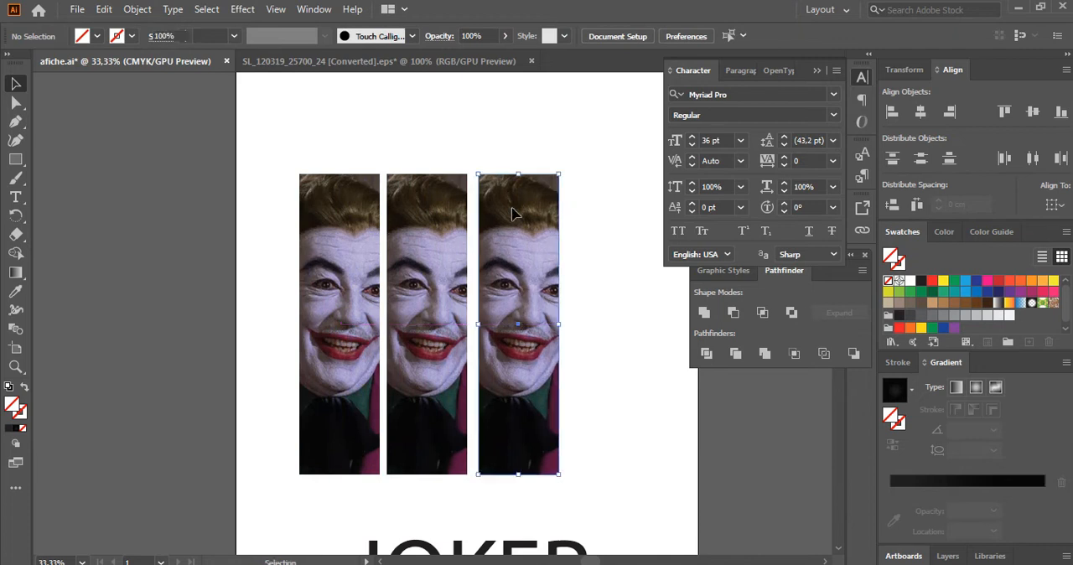
pyautogui.press('a')
pyautogui.hotkey('ctrl', 'z')
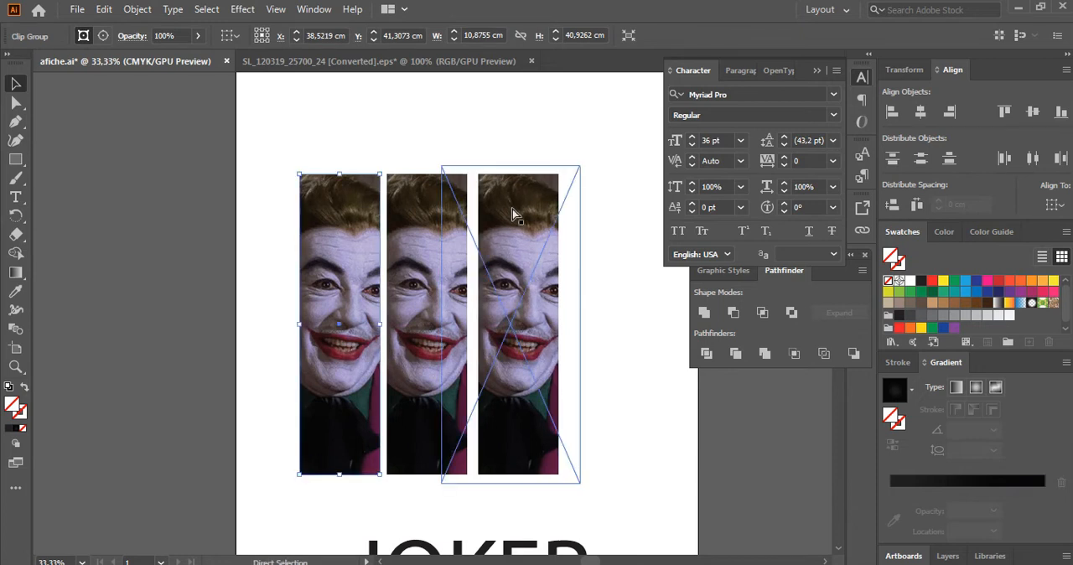
pyautogui.click(367, 151)
pyautogui.moveTo(352, 182); pyautogui.dragTo(618, 211)
pyautogui.click(539, 150)
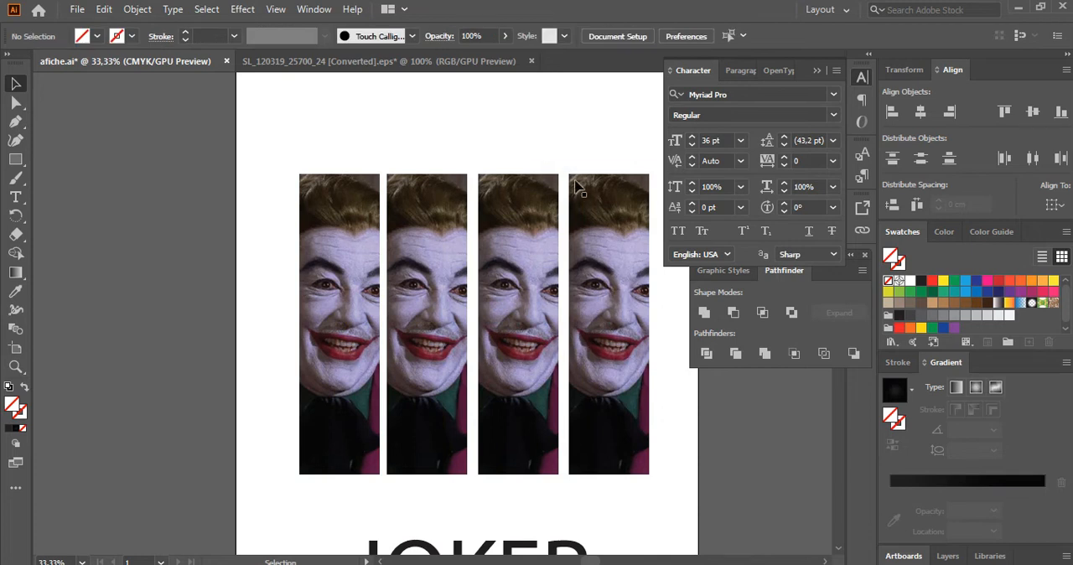
# Select all four Joker strips and distribute them evenly by their horizontal centers, relative to the selection.
pyautogui.click(590, 200)
pyautogui.keyDown('shift'); pyautogui.click(529, 204); pyautogui.keyUp('shift')
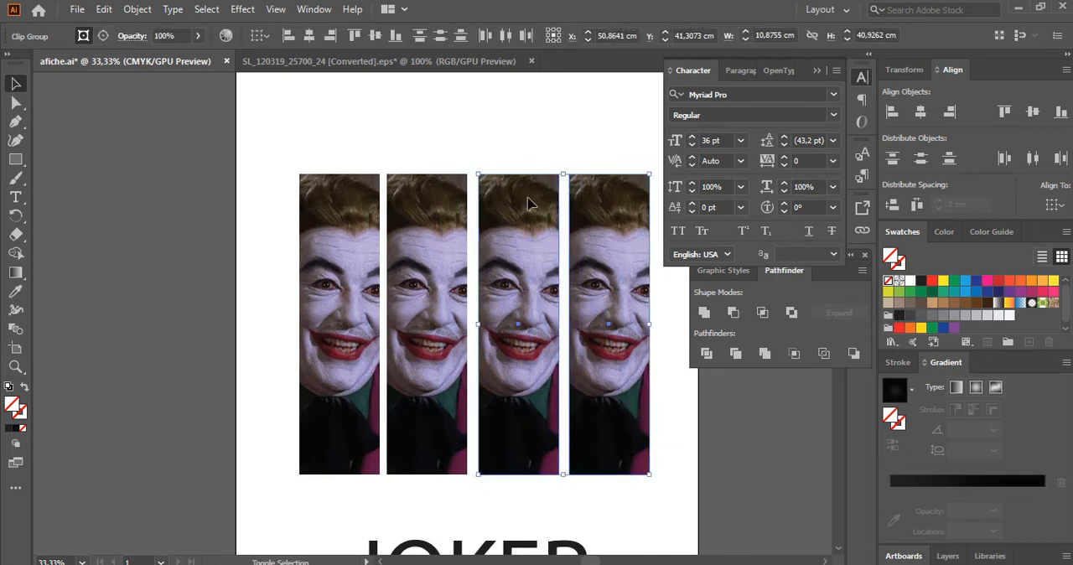
pyautogui.keyDown('shift'); pyautogui.click(444, 201); pyautogui.keyUp('shift')
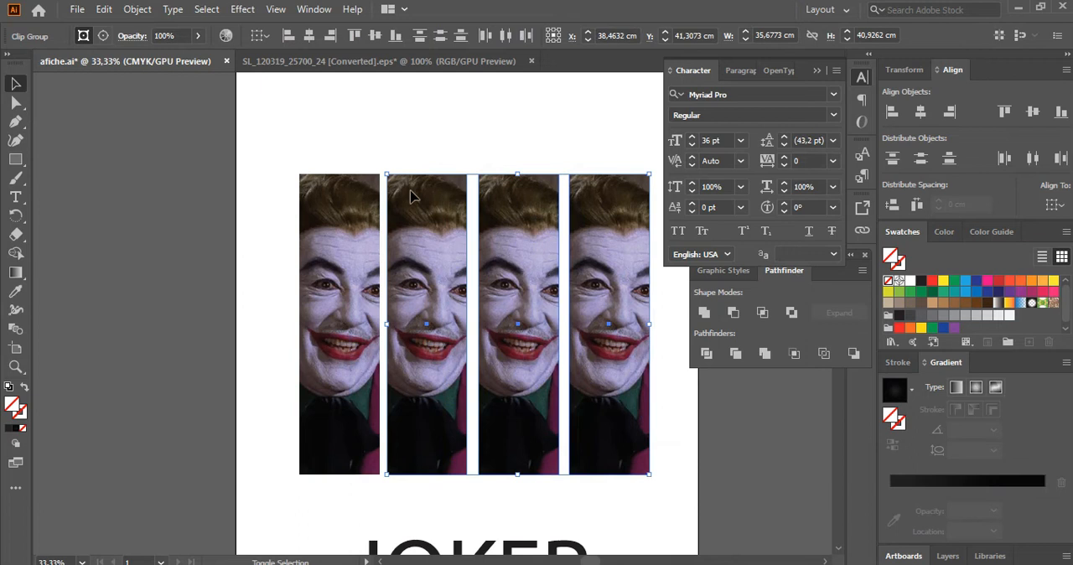
pyautogui.keyDown('shift'); pyautogui.click(356, 196); pyautogui.keyUp('shift')
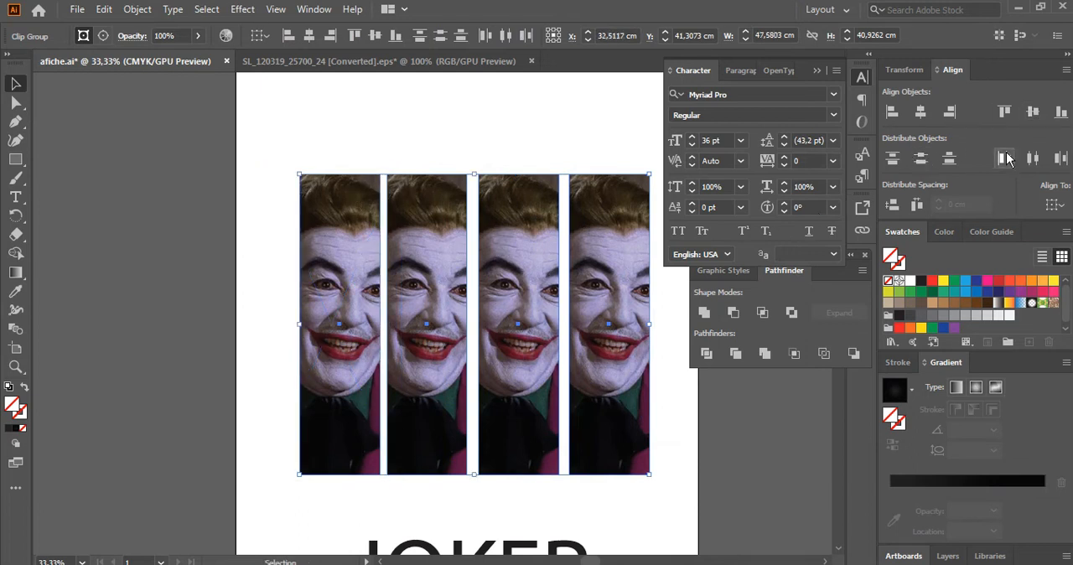
pyautogui.click(1032, 158)
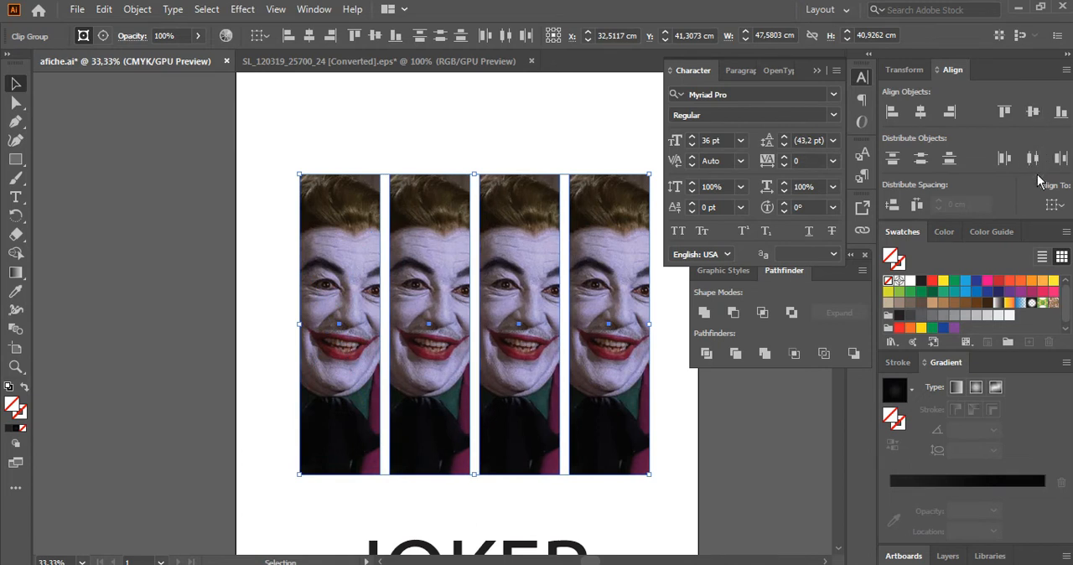
pyautogui.click(1059, 205)
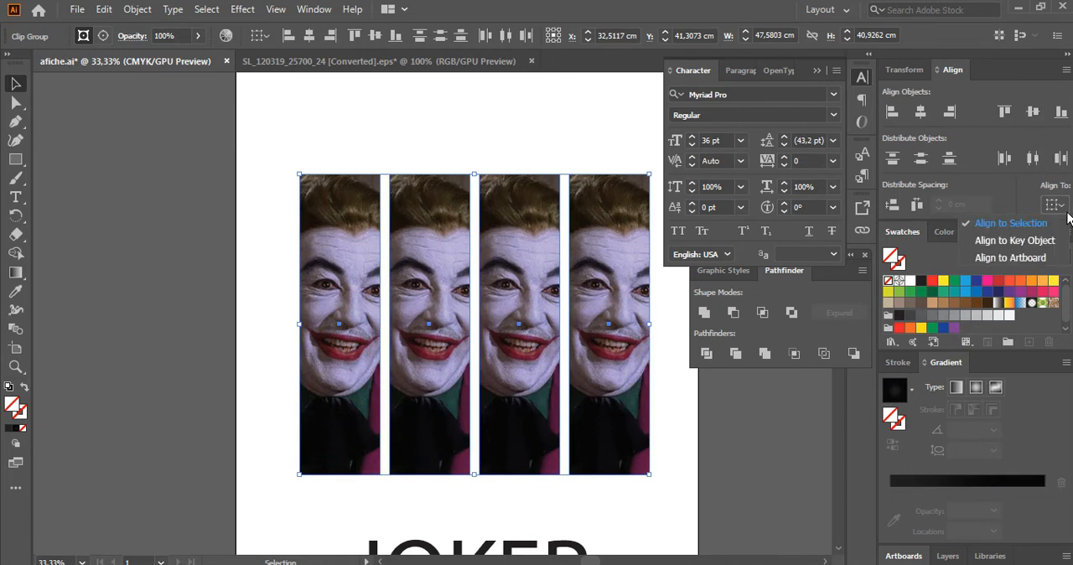
pyautogui.click(1032, 159)
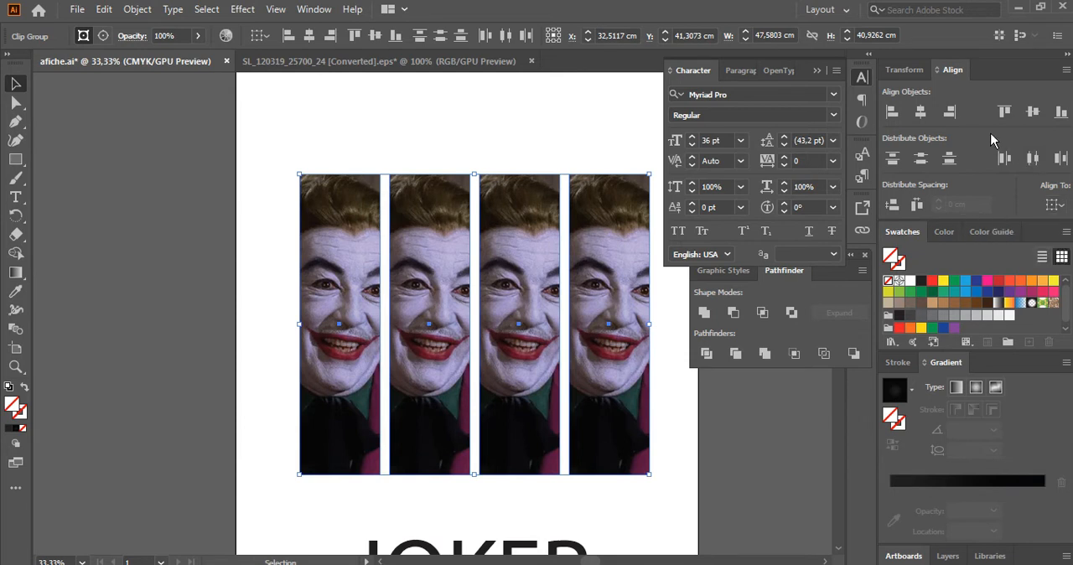
# Deselect the Joker strips and show the document's list of linked images.
pyautogui.click(438, 119)
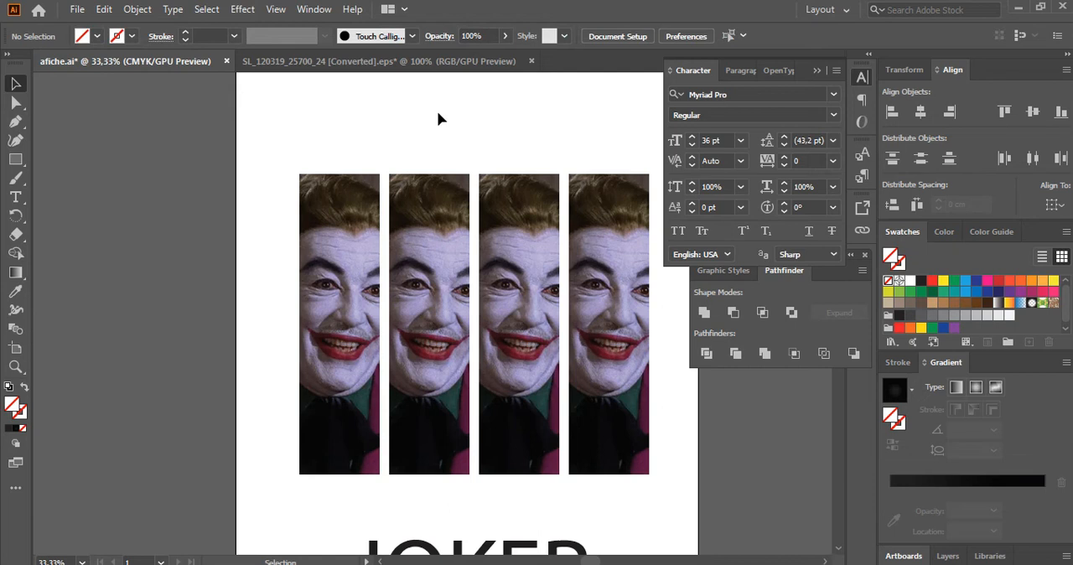
pyautogui.click(306, 10)
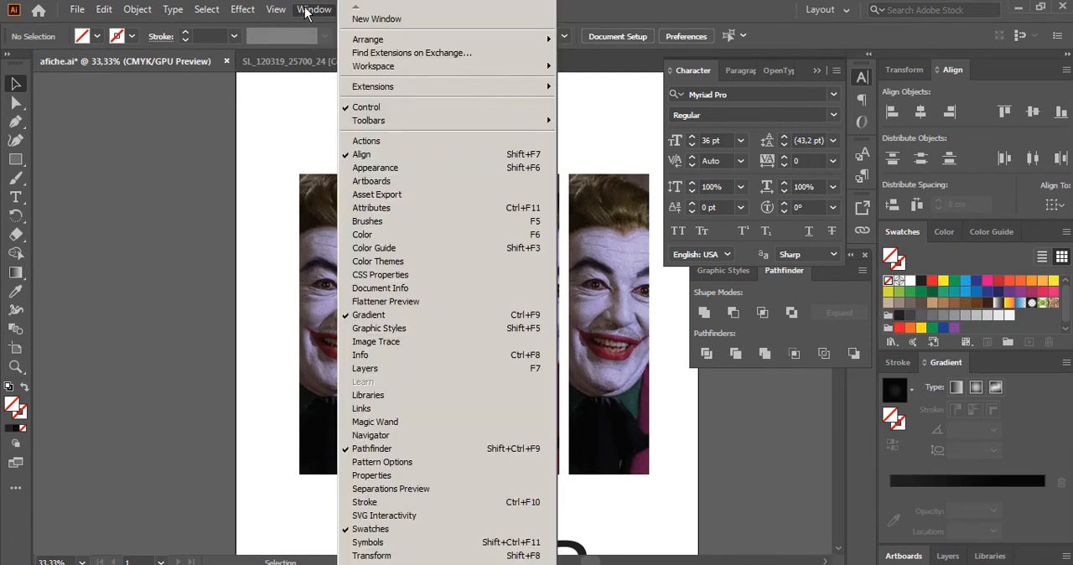
pyautogui.click(387, 408)
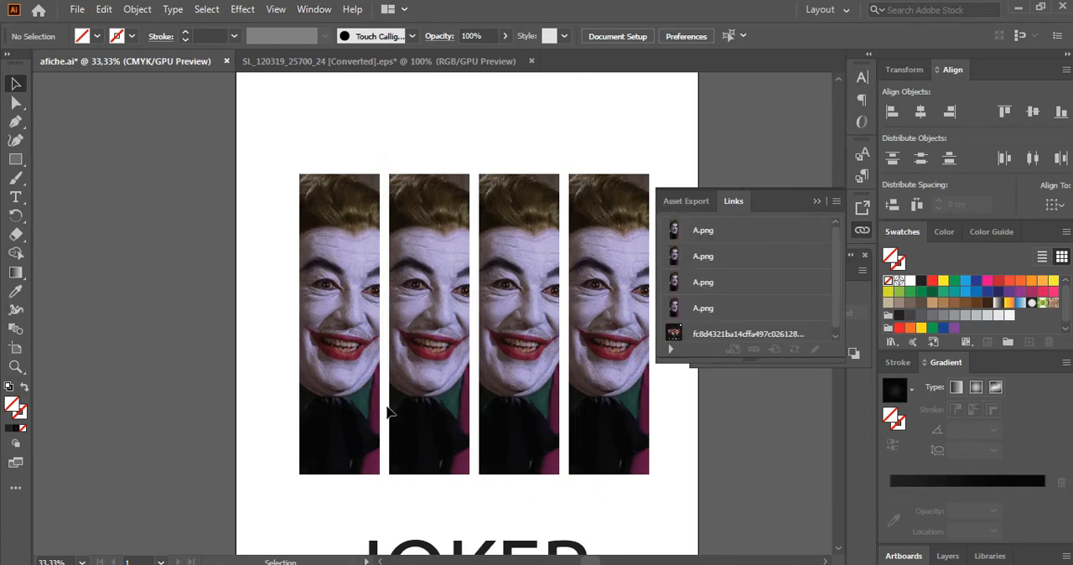
# Relink the second Joker strip to image B from the ALL JOKERS folder.
pyautogui.click(624, 206)
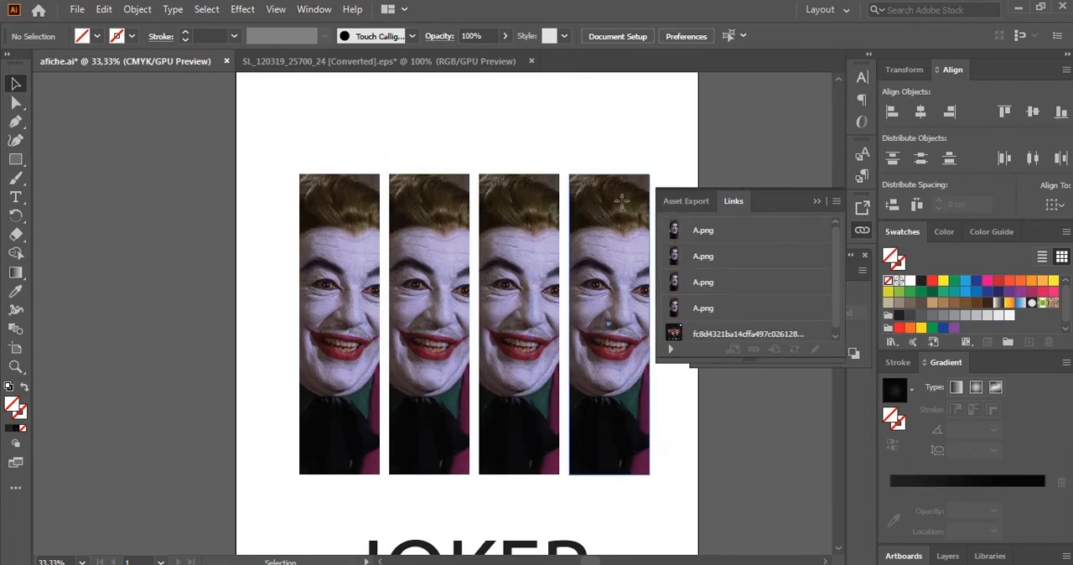
pyautogui.click(551, 239)
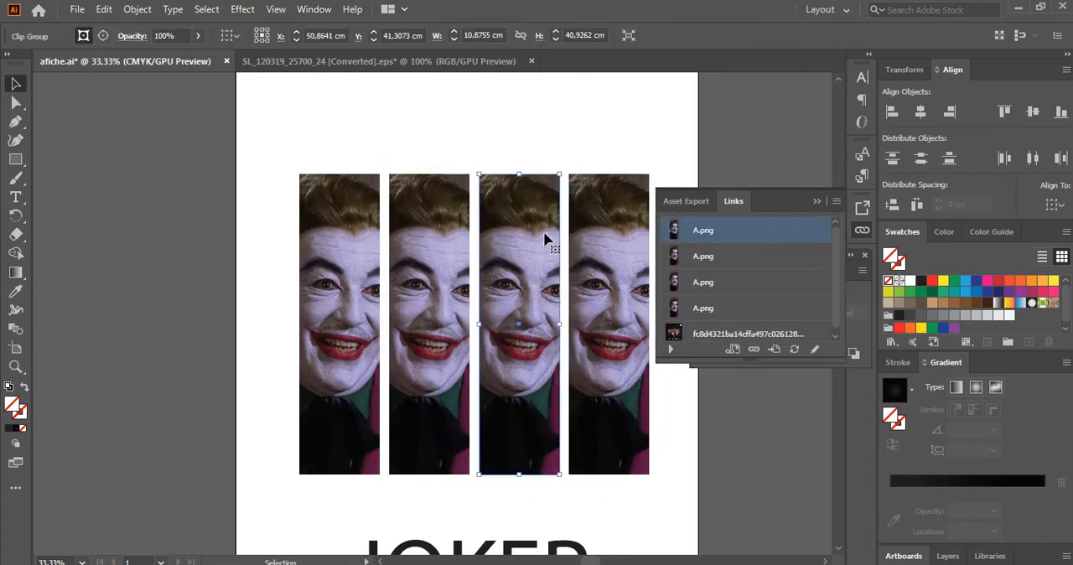
pyautogui.click(444, 232)
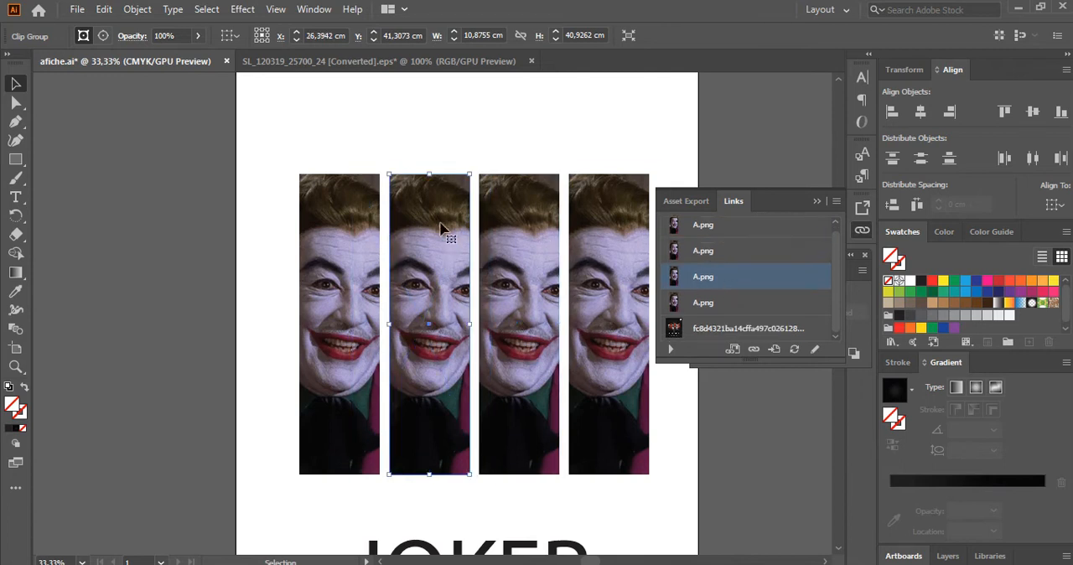
pyautogui.click(754, 350)
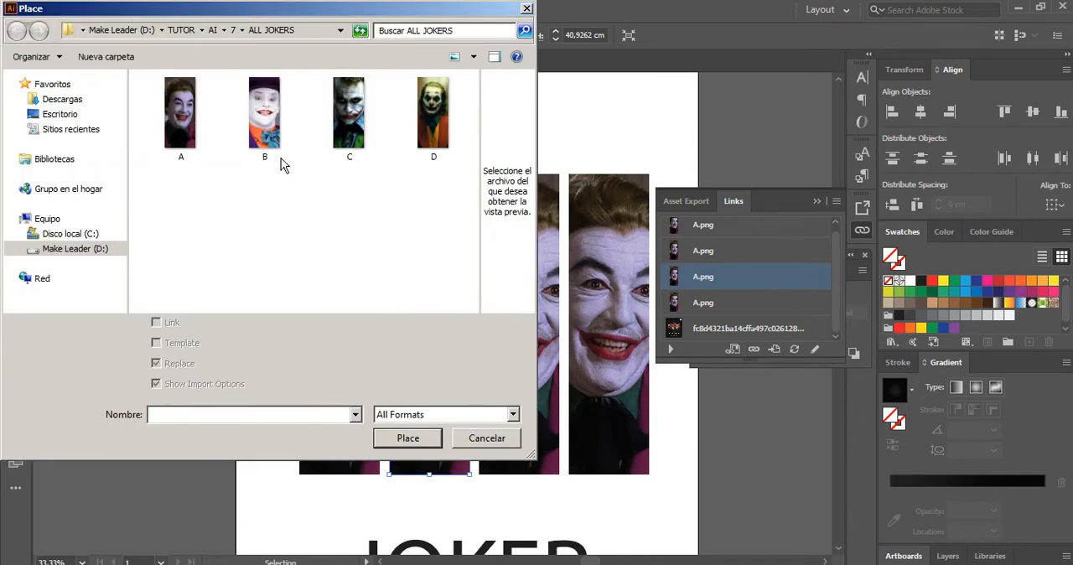
pyautogui.click(265, 130)
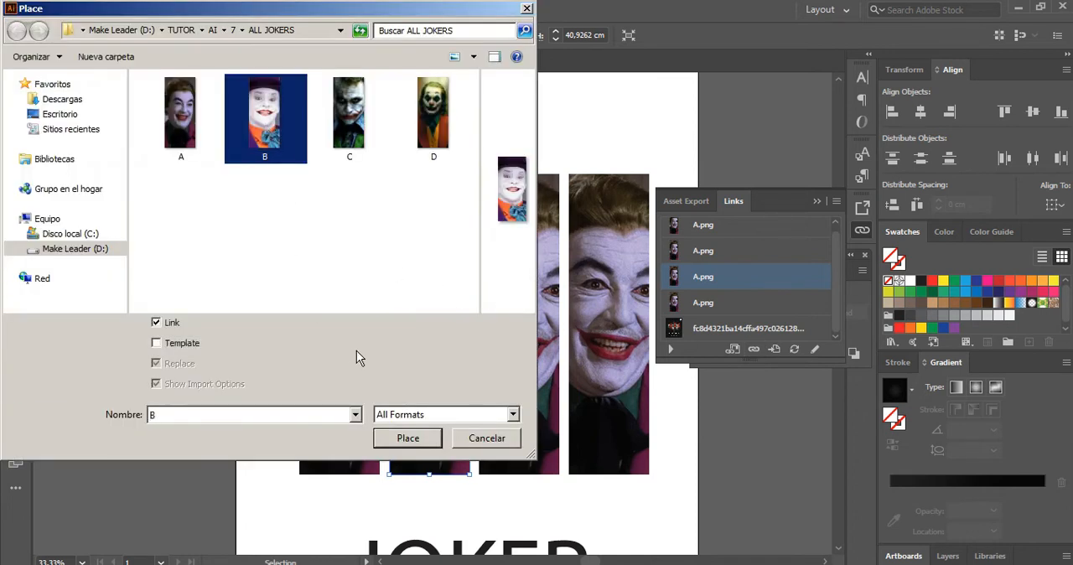
pyautogui.click(419, 438)
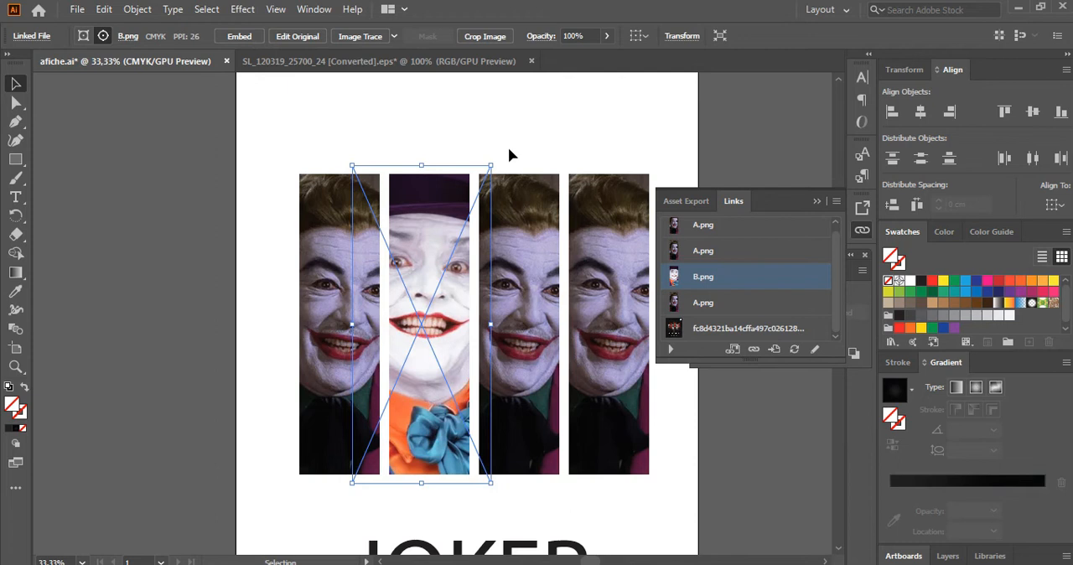
# Relink the third Joker strip to image C from the ALL JOKERS folder.
pyautogui.click(533, 196)
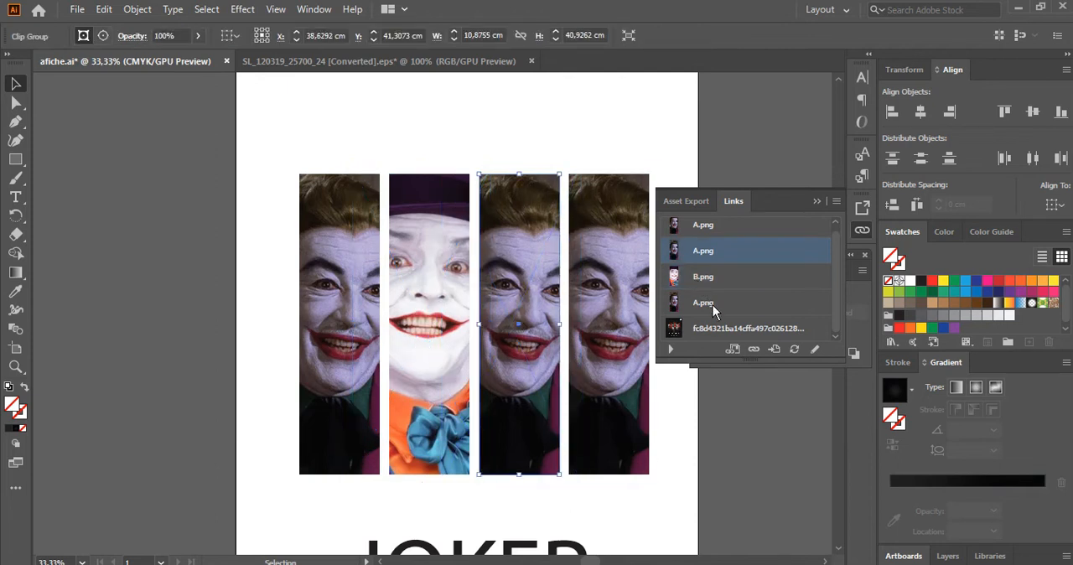
pyautogui.click(755, 350)
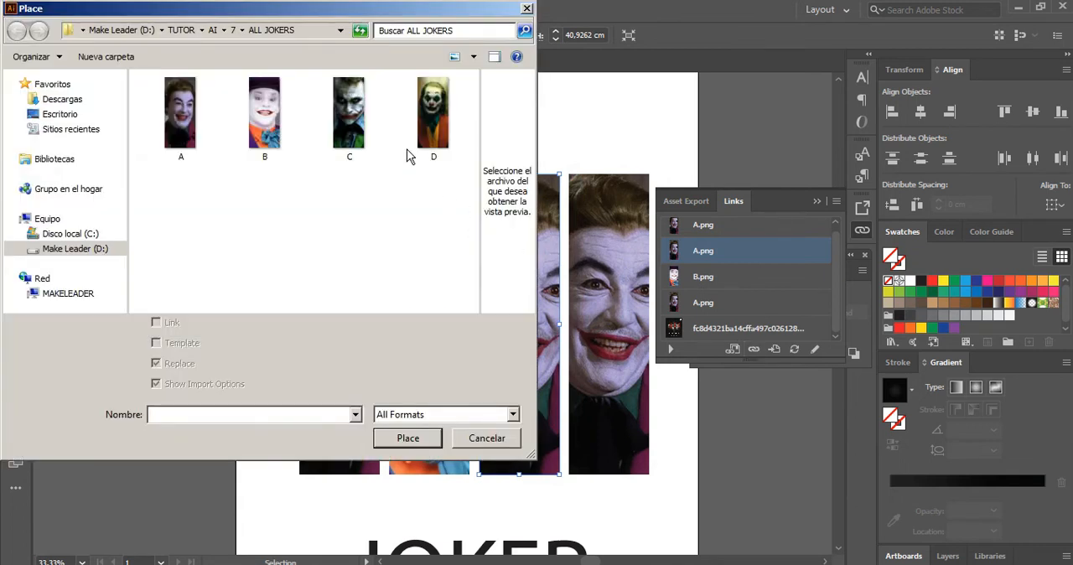
pyautogui.click(368, 123)
pyautogui.click(409, 440)
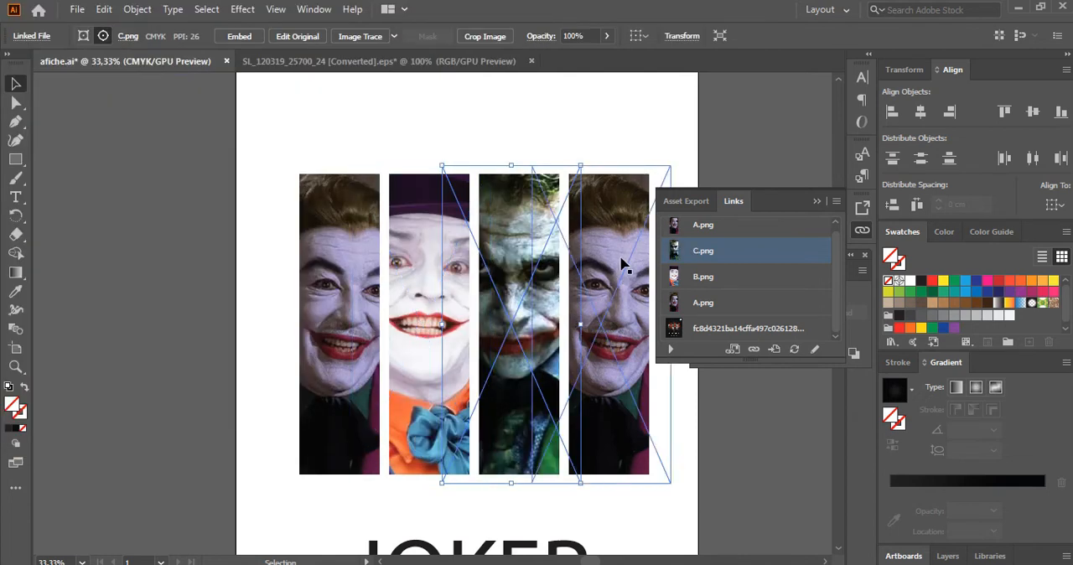
# Relink the fourth Joker strip to image D, deselect it, and collapse the linked images list.
pyautogui.click(616, 209)
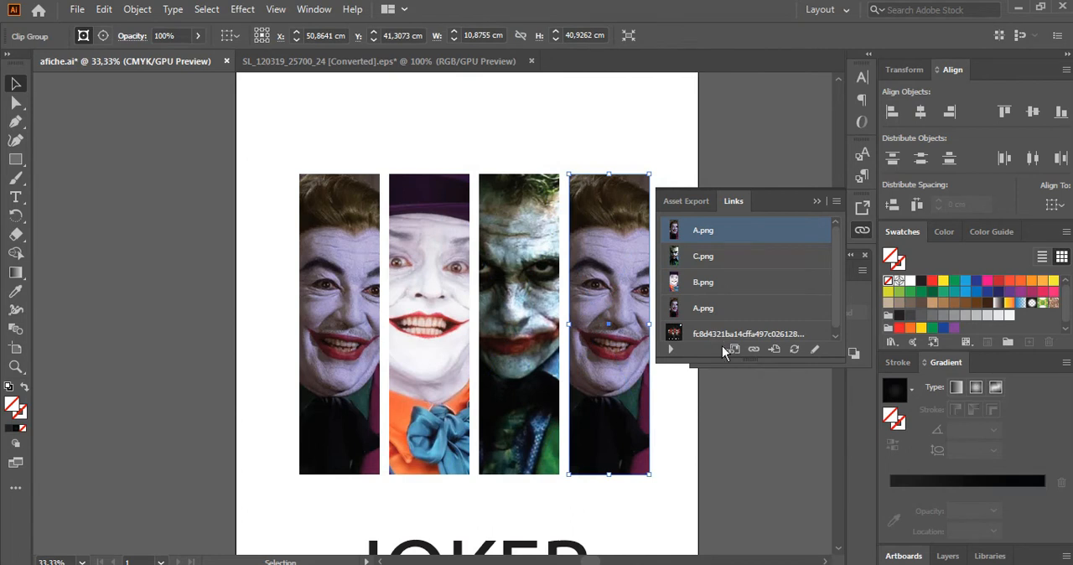
pyautogui.click(752, 349)
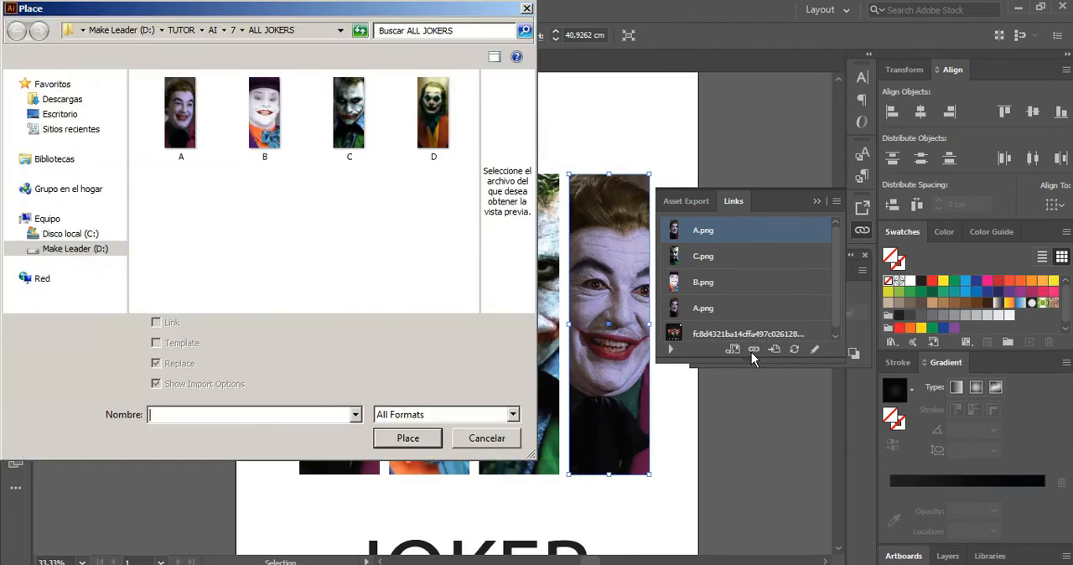
pyautogui.click(448, 118)
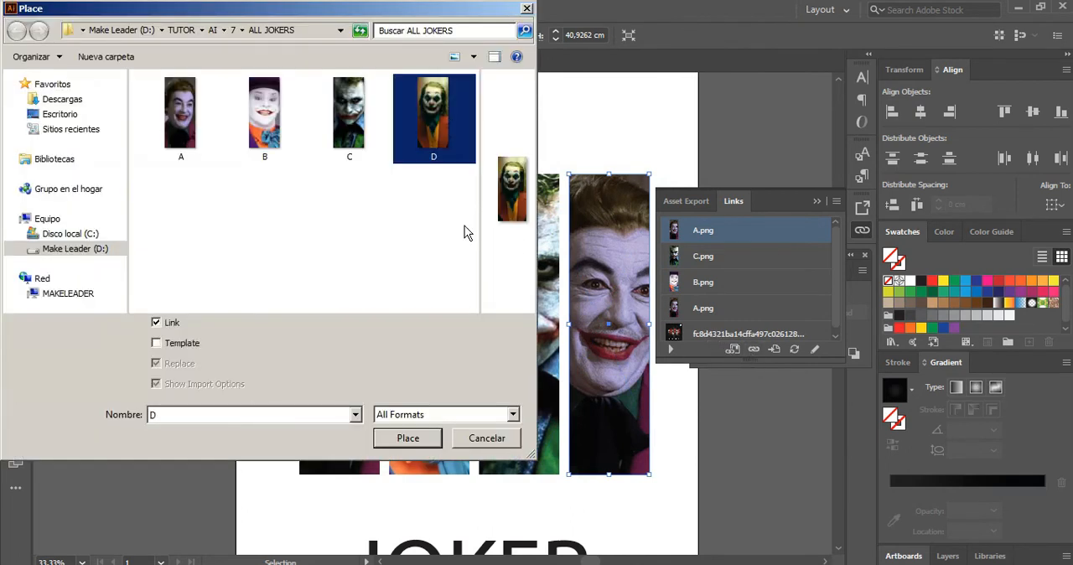
pyautogui.click(408, 438)
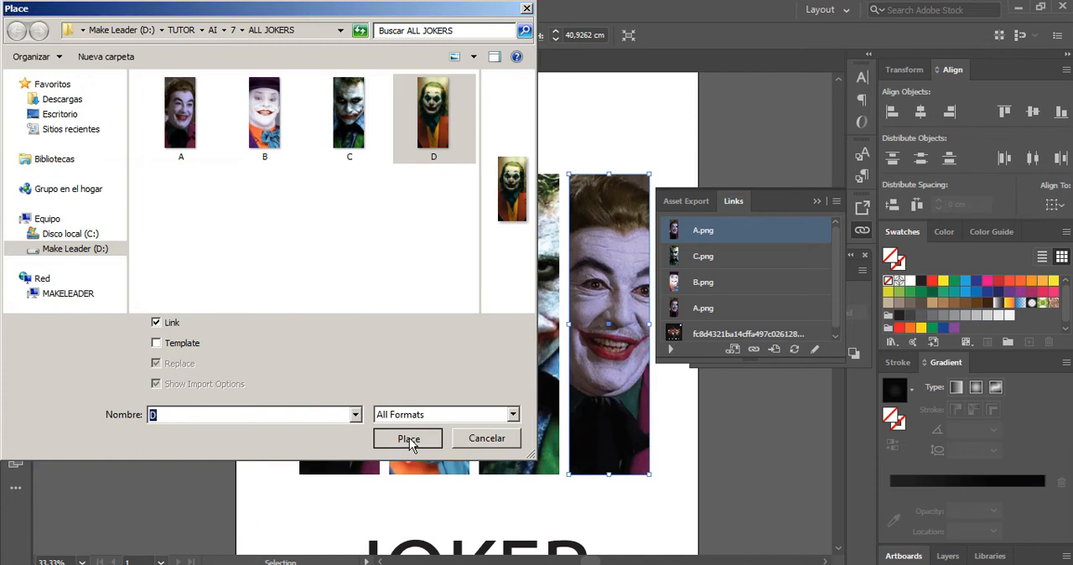
pyautogui.click(578, 132)
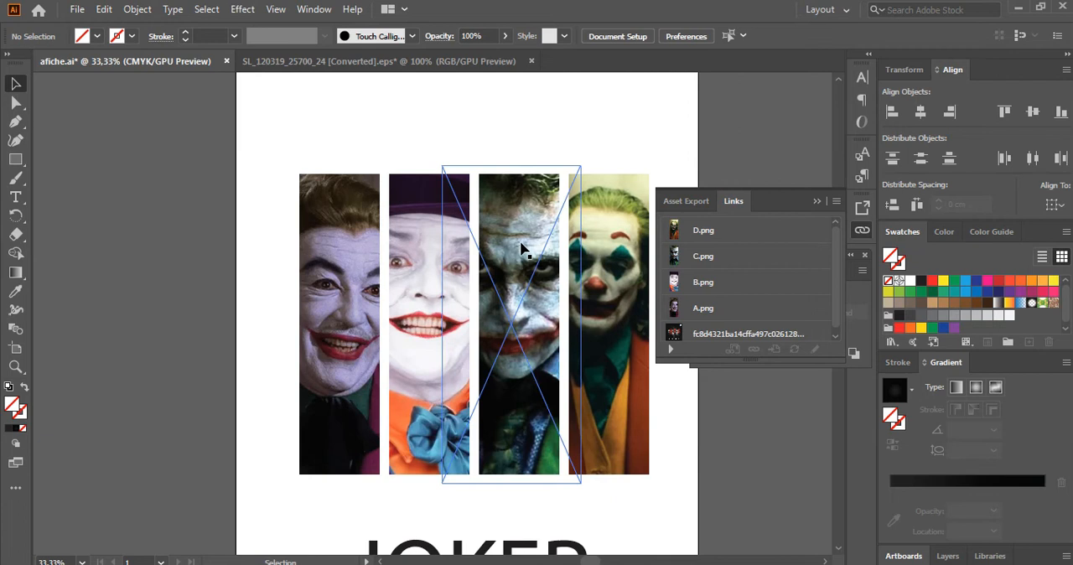
pyautogui.click(817, 202)
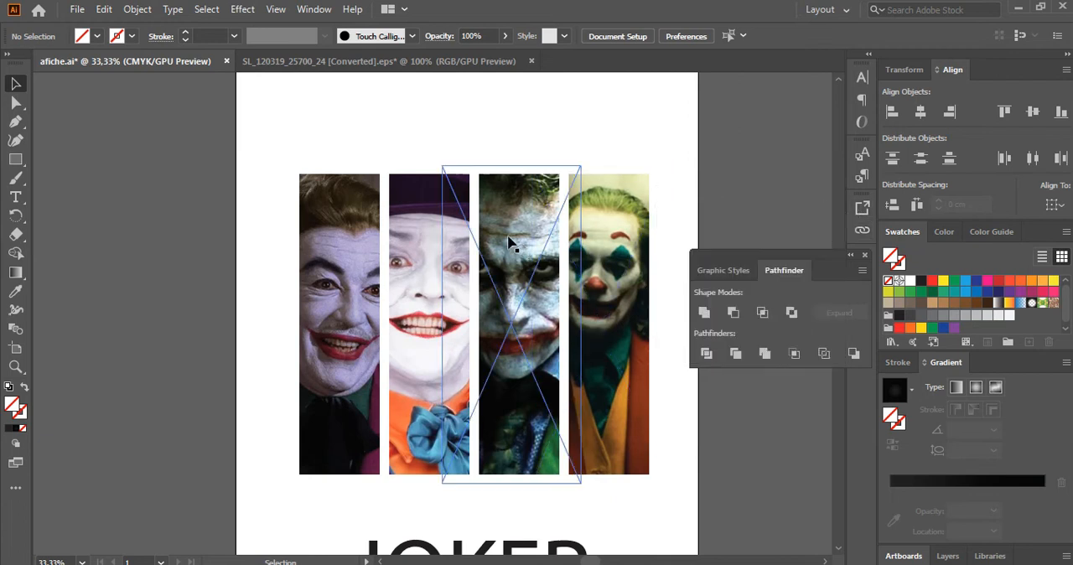
# Draw a rectangle extending slightly beyond the whole artboard and fill it with black.
pyautogui.press('z')
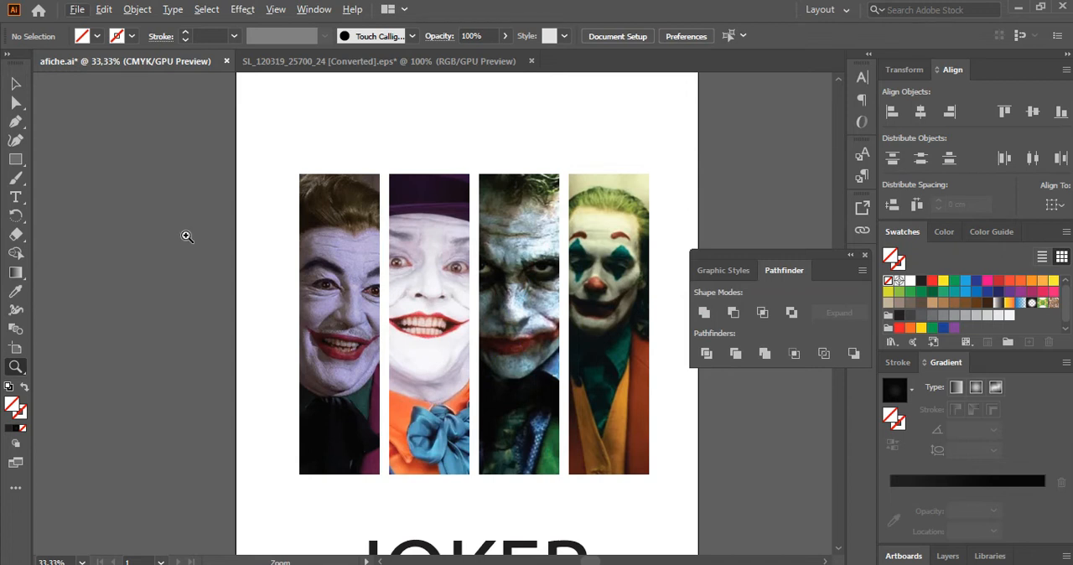
pyautogui.keyDown('alt'); pyautogui.click(275, 216); pyautogui.keyUp('alt')
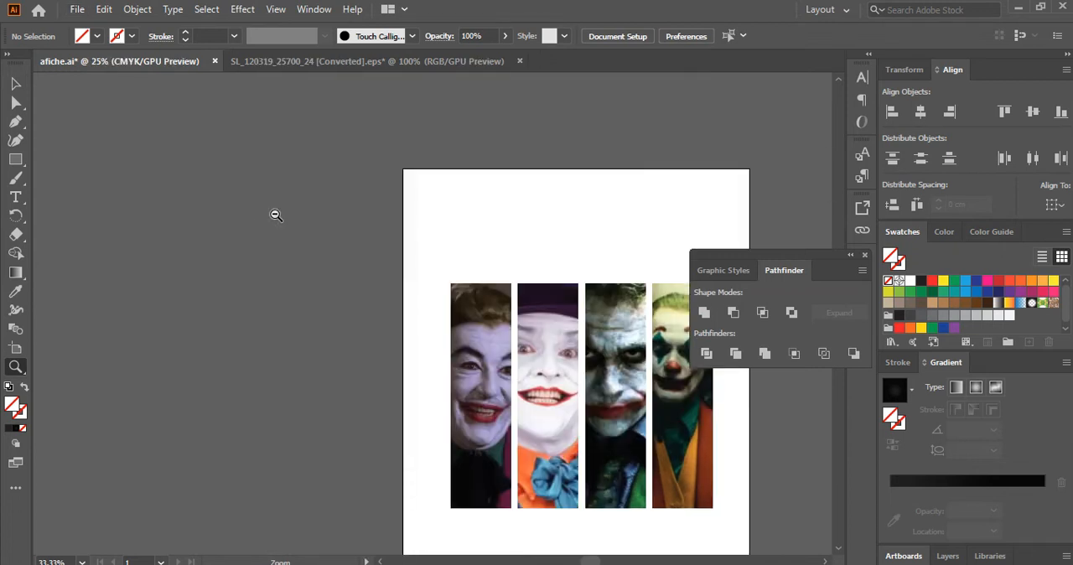
pyautogui.moveTo(407, 296); pyautogui.dragTo(280, 185)
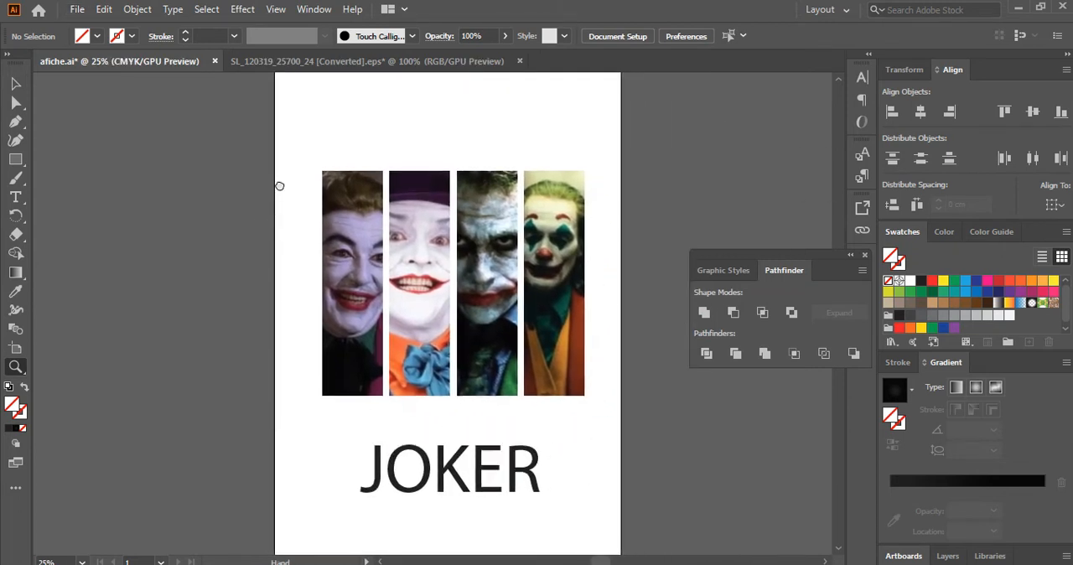
pyautogui.click(21, 157)
pyautogui.scroll(2, 224, 233)
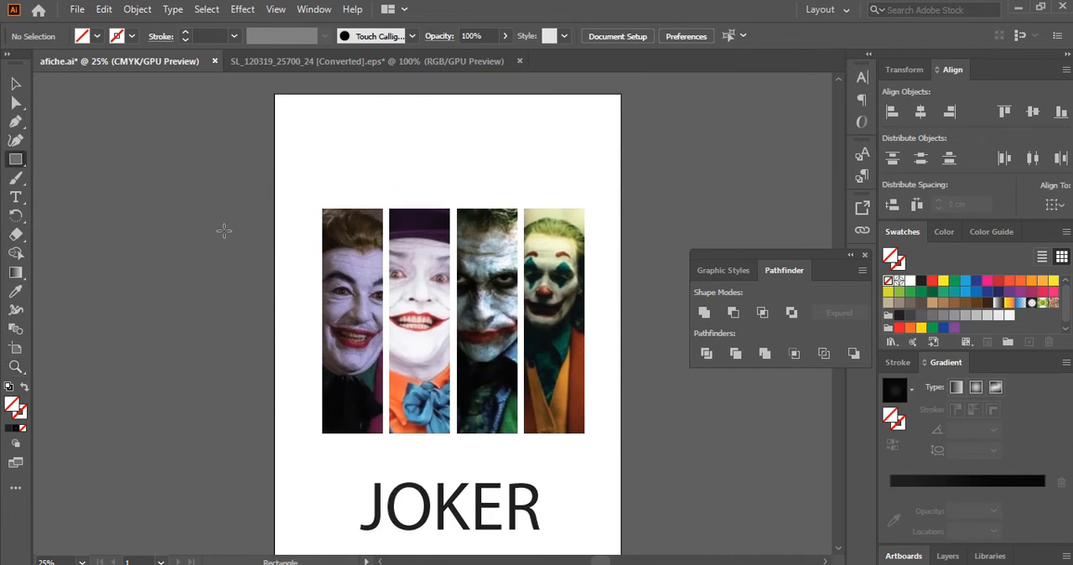
pyautogui.moveTo(257, 81); pyautogui.dragTo(631, 520)
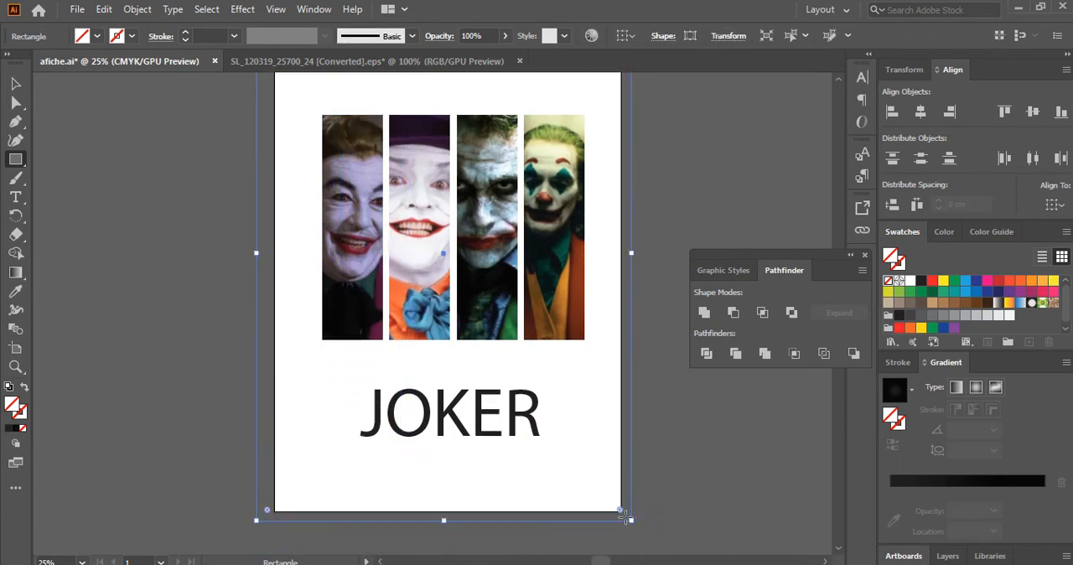
pyautogui.scroll(1, 516, 402)
pyautogui.scroll(2, 516, 402)
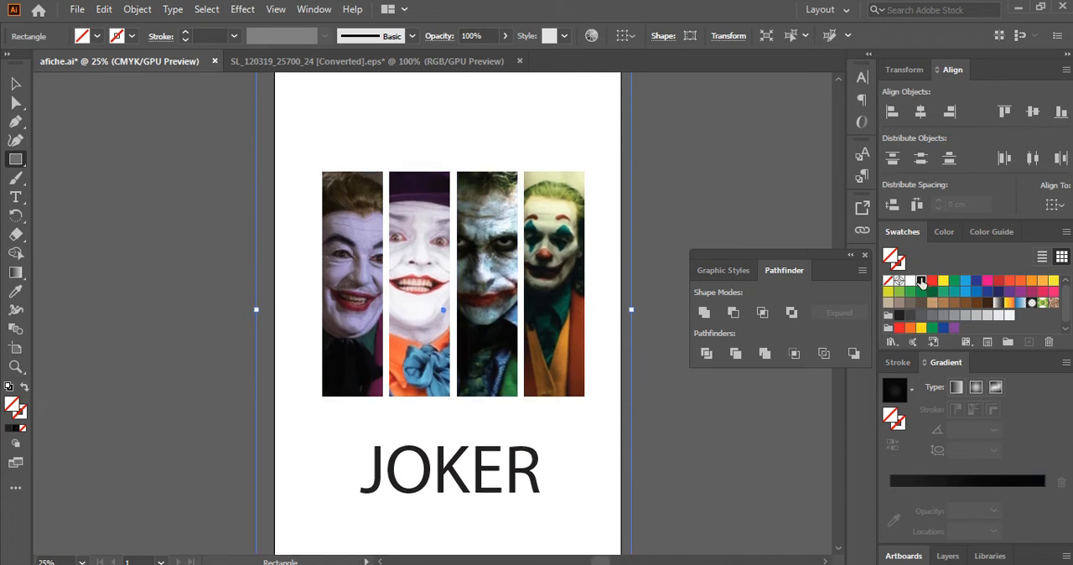
pyautogui.click(921, 282)
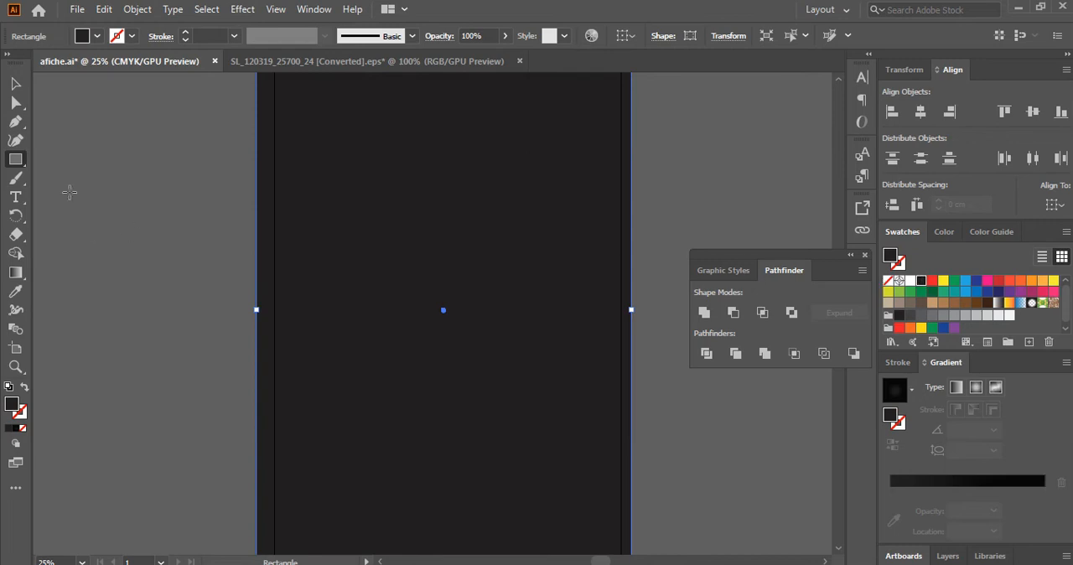
# Send the black rectangle to the back, behind the Joker strips and the title.
pyautogui.click(15, 83)
pyautogui.click(150, 176)
pyautogui.click(359, 232)
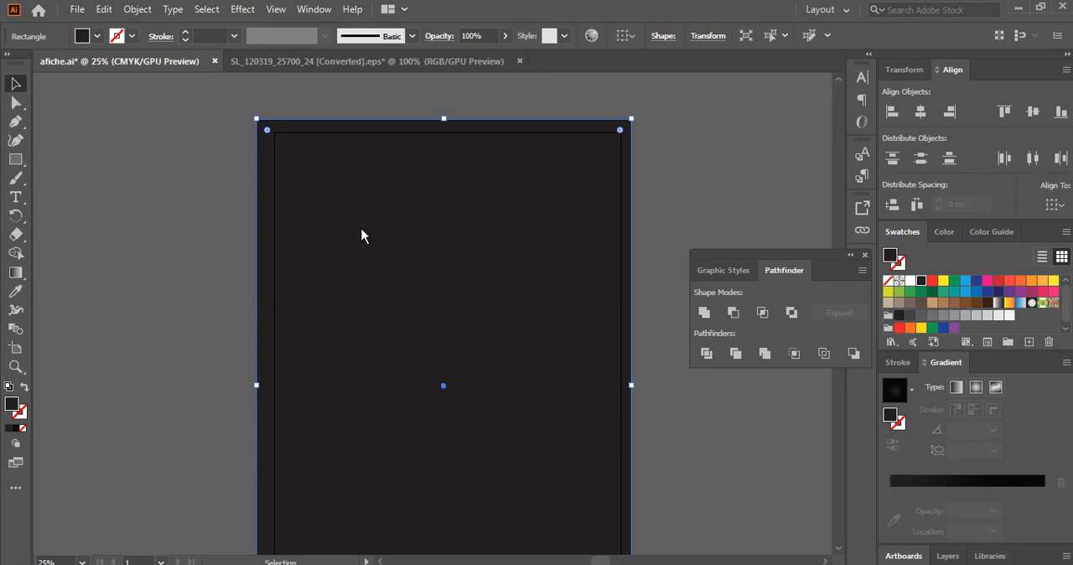
pyautogui.rightClick(360, 232)
pyautogui.moveTo(424, 458)
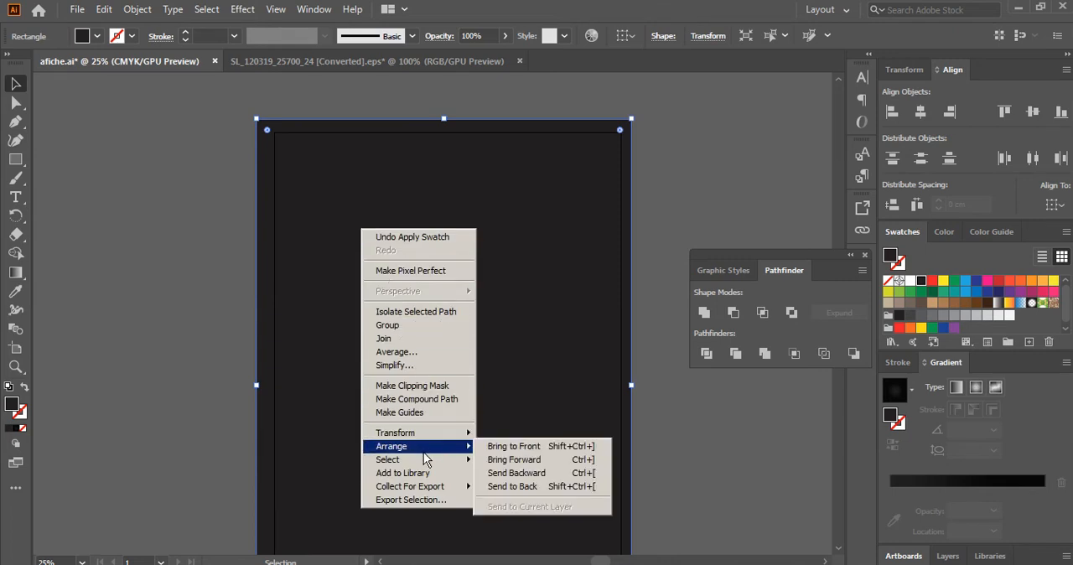
pyautogui.click(513, 484)
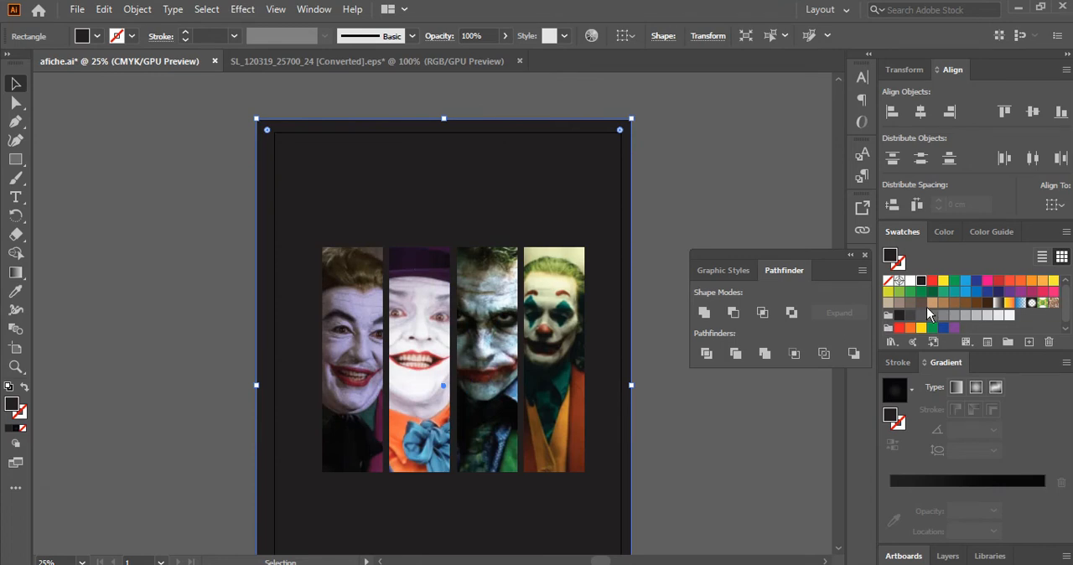
# Fill the background rectangle with the radial gradient swatch that fades from a transparent center to black edges.
pyautogui.click(17, 273)
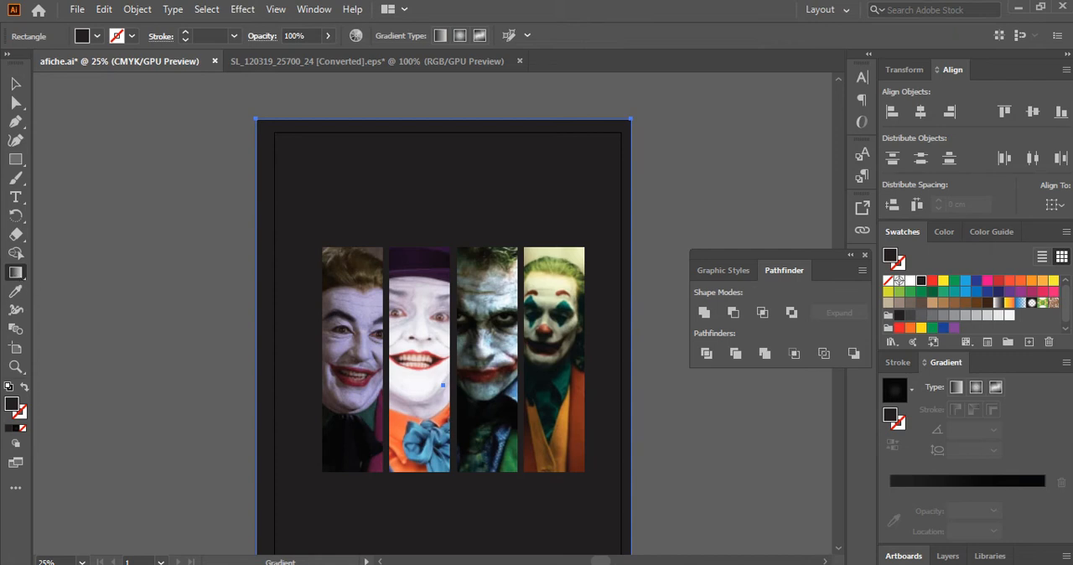
pyautogui.click(16, 84)
pyautogui.click(156, 113)
pyautogui.click(329, 160)
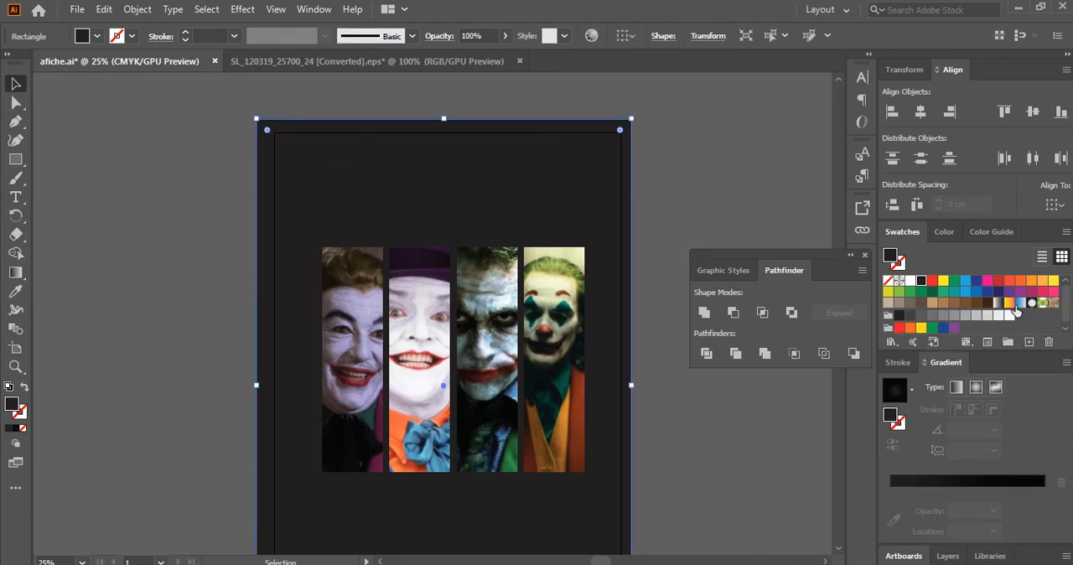
pyautogui.click(998, 303)
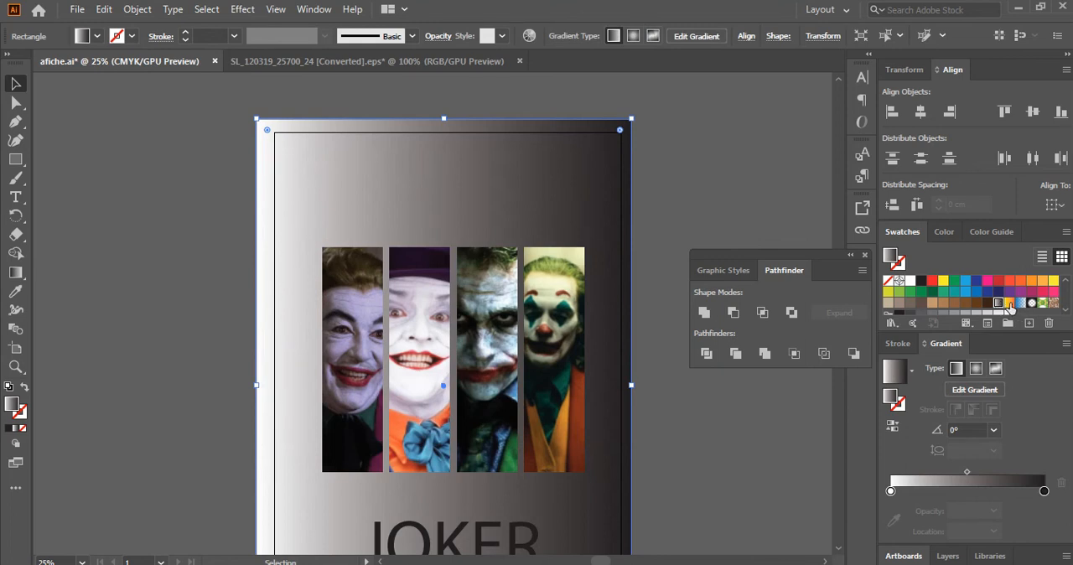
pyautogui.click(1009, 303)
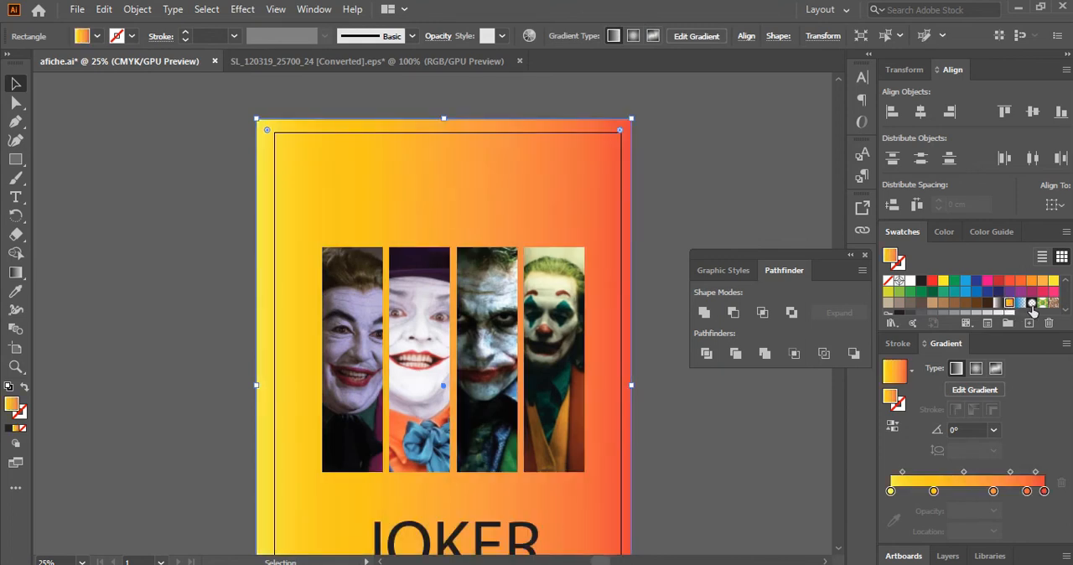
pyautogui.click(1031, 303)
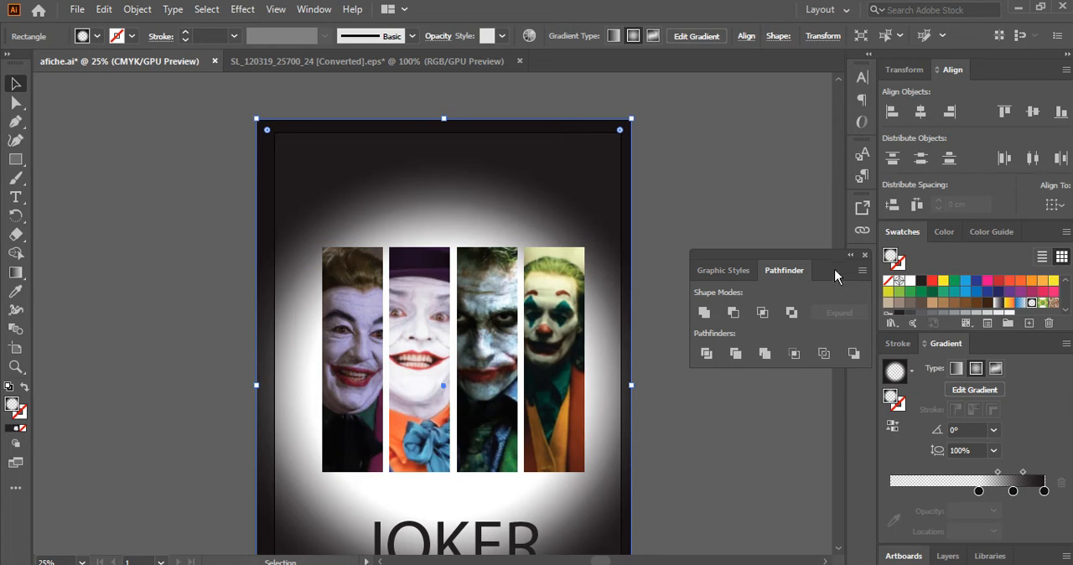
# Move the floating Pathfinder panel up and undock the Gradient panel so it floats beside the artboard.
pyautogui.click(865, 255)
pyautogui.click(798, 141)
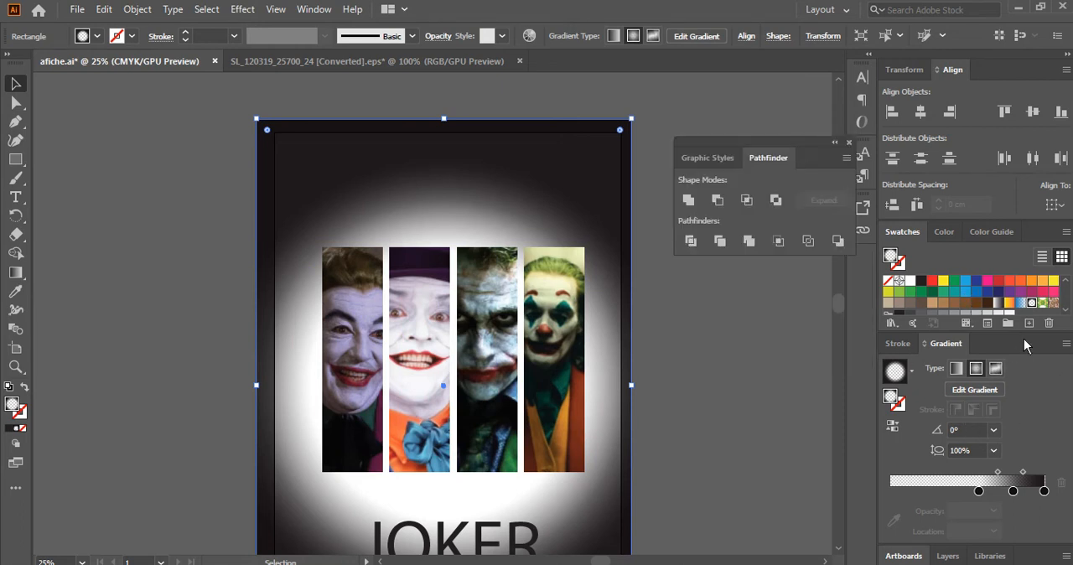
pyautogui.moveTo(996, 343)
pyautogui.mouseDown()
pyautogui.moveTo(985, 359)
pyautogui.moveTo(823, 320)
pyautogui.mouseUp()
pyautogui.moveTo(762, 293); pyautogui.dragTo(762, 294)
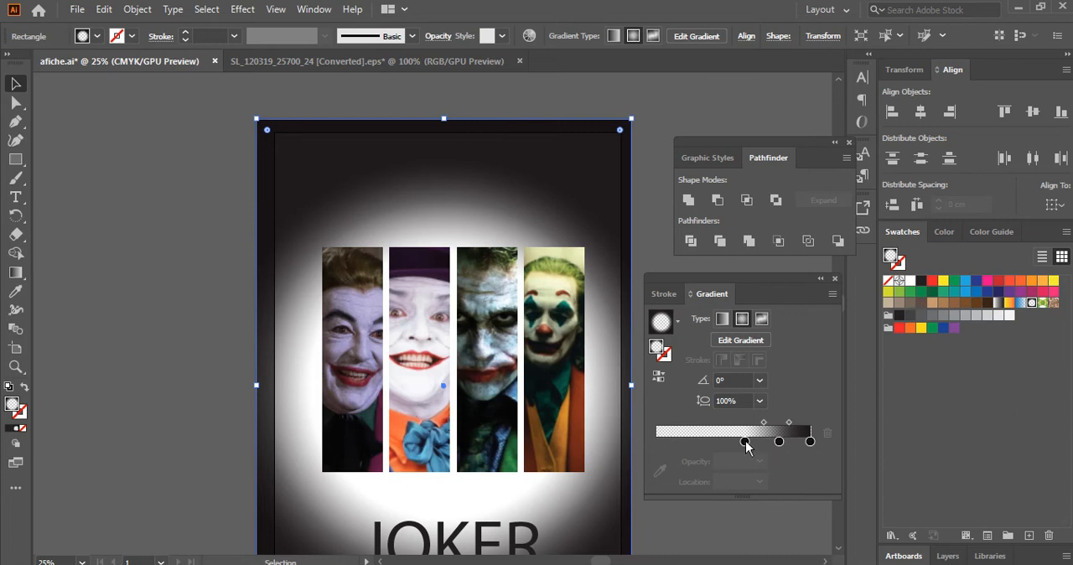
# Add a gradient stop at about 52% and set the innermost stop to 80% opacity at about 14% location.
pyautogui.moveTo(747, 447); pyautogui.dragTo(686, 445)
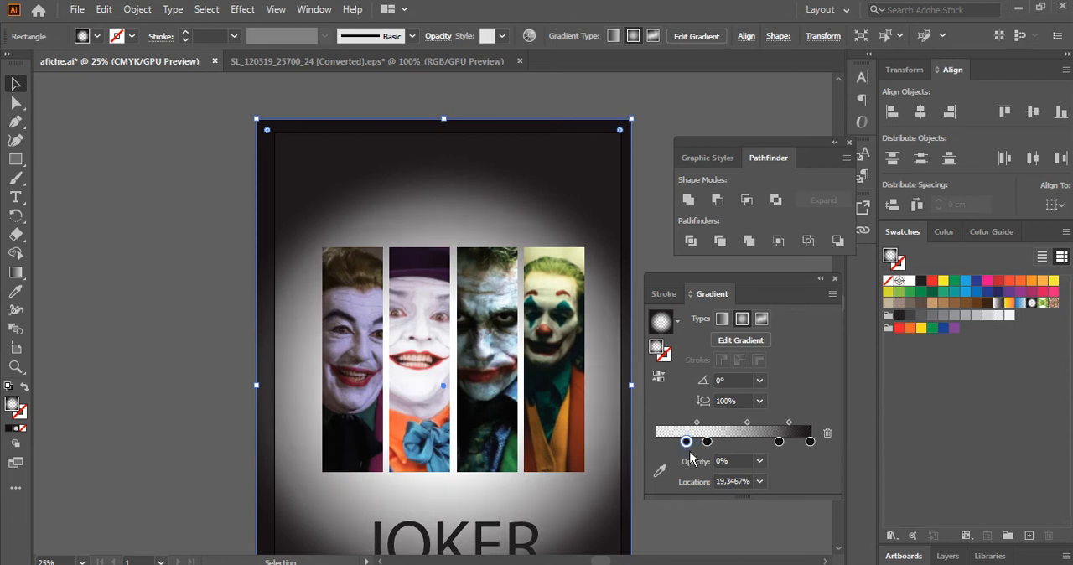
pyautogui.click(728, 443)
pyautogui.moveTo(728, 442); pyautogui.dragTo(737, 443)
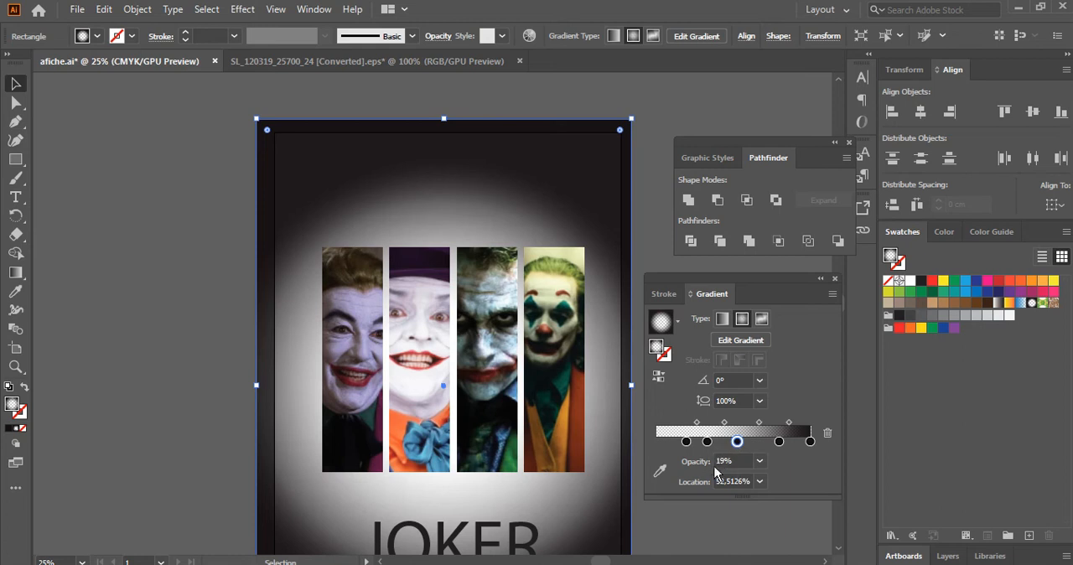
pyautogui.click(685, 441)
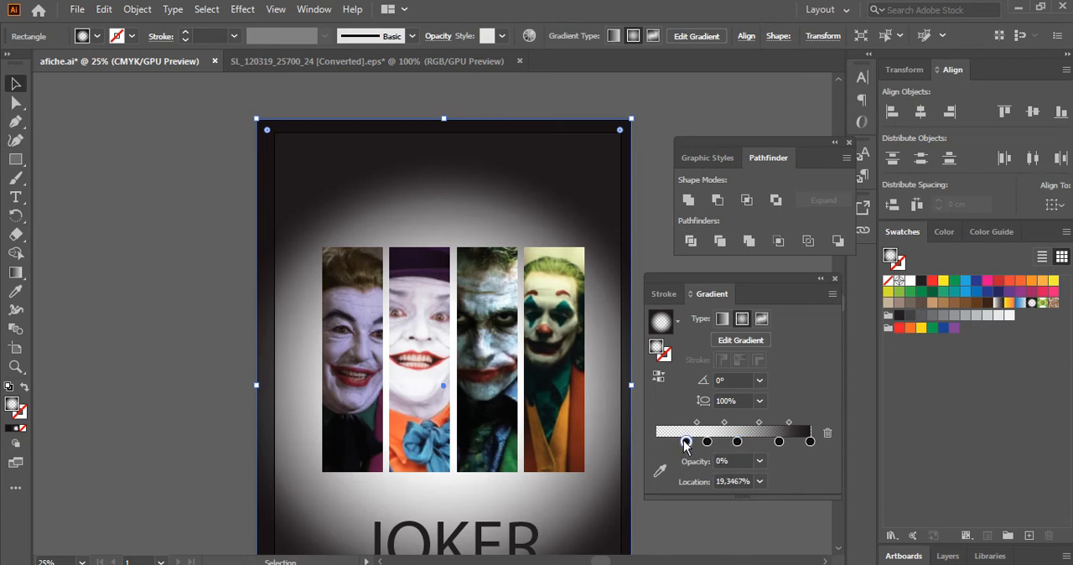
pyautogui.click(760, 461)
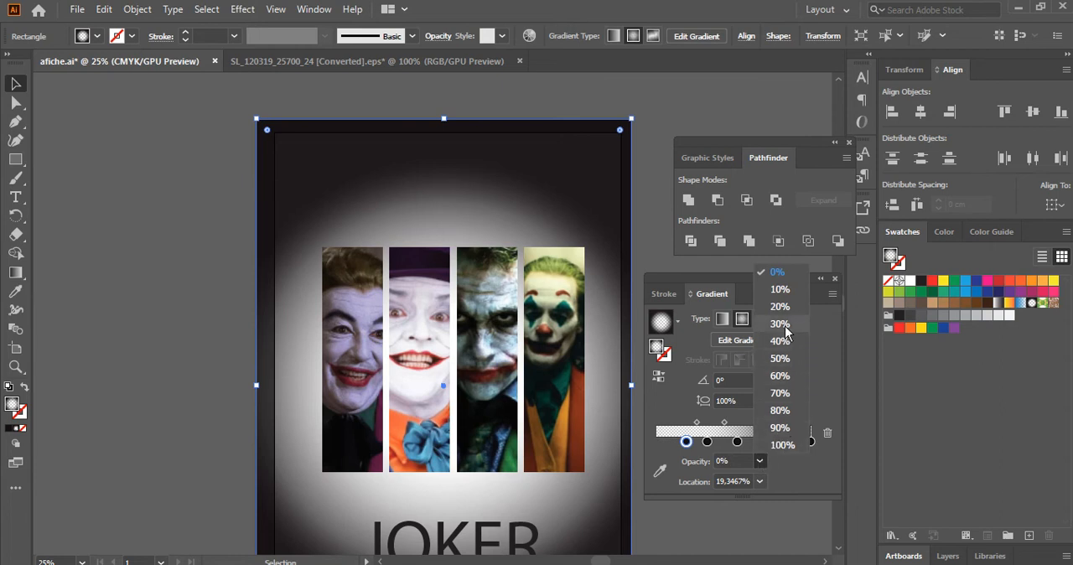
pyautogui.click(779, 410)
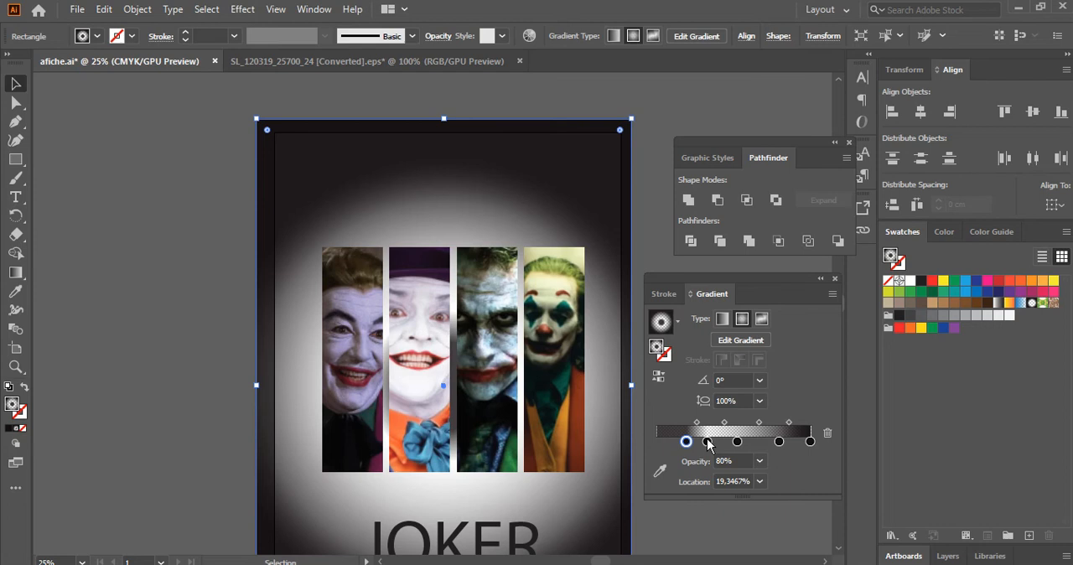
pyautogui.moveTo(685, 441); pyautogui.dragTo(678, 445)
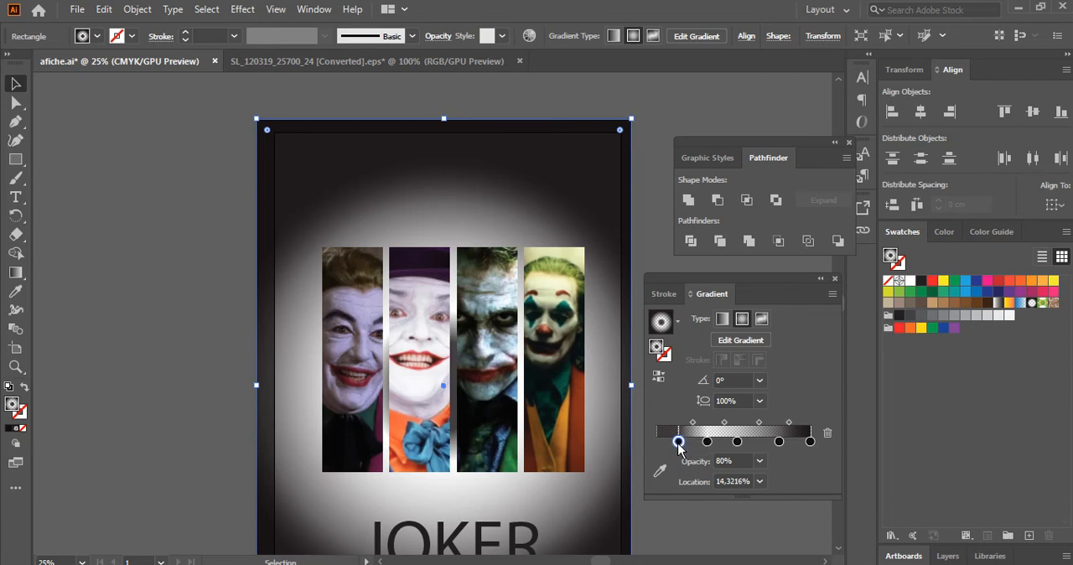
# Set the gradient stop at about 33% to 50% opacity and the stop at about 52% to 80% opacity.
pyautogui.click(708, 442)
pyautogui.click(758, 461)
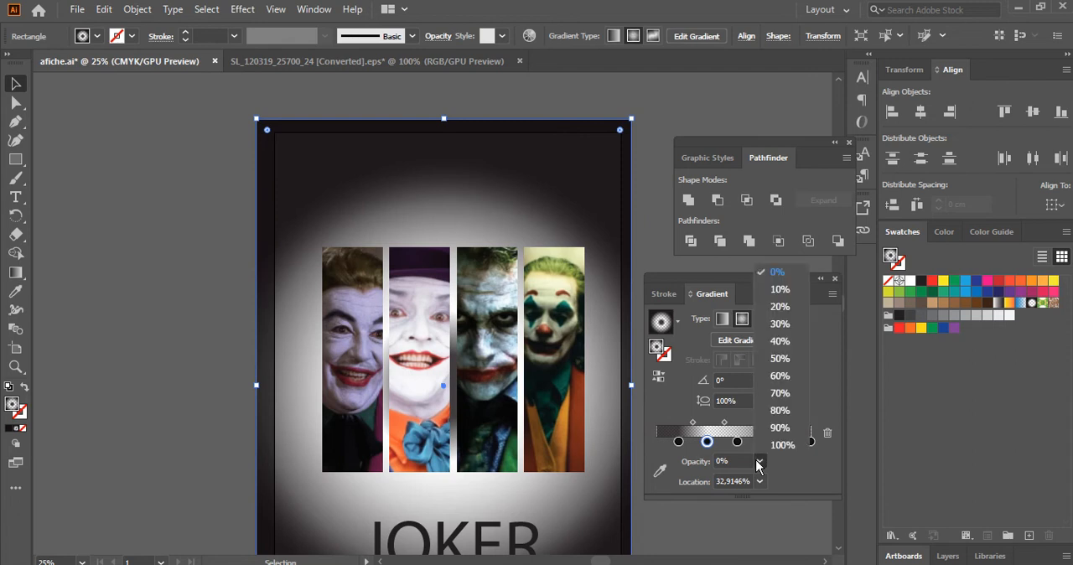
pyautogui.click(779, 358)
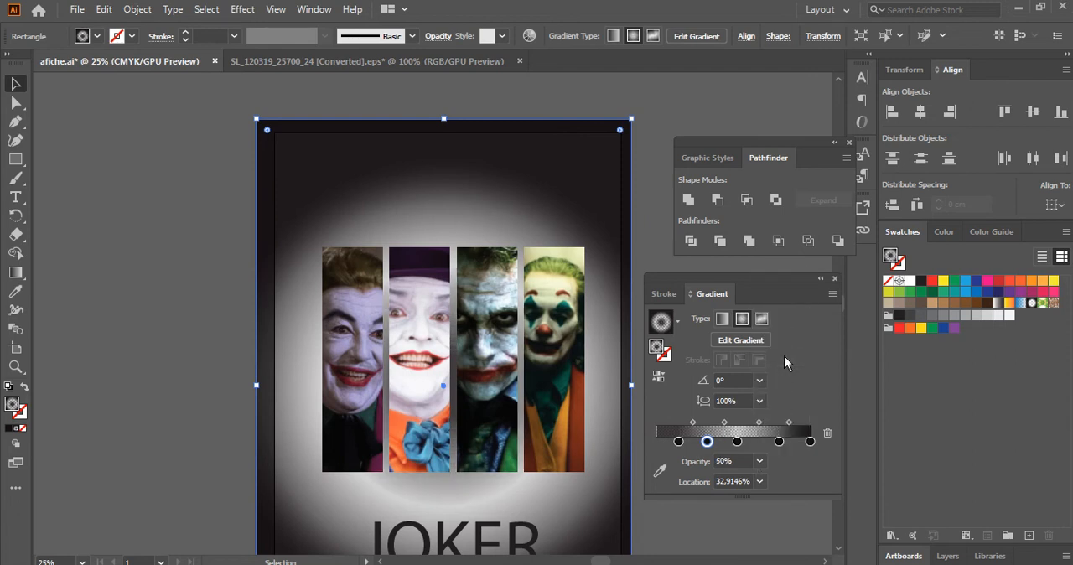
pyautogui.click(737, 440)
pyautogui.click(758, 461)
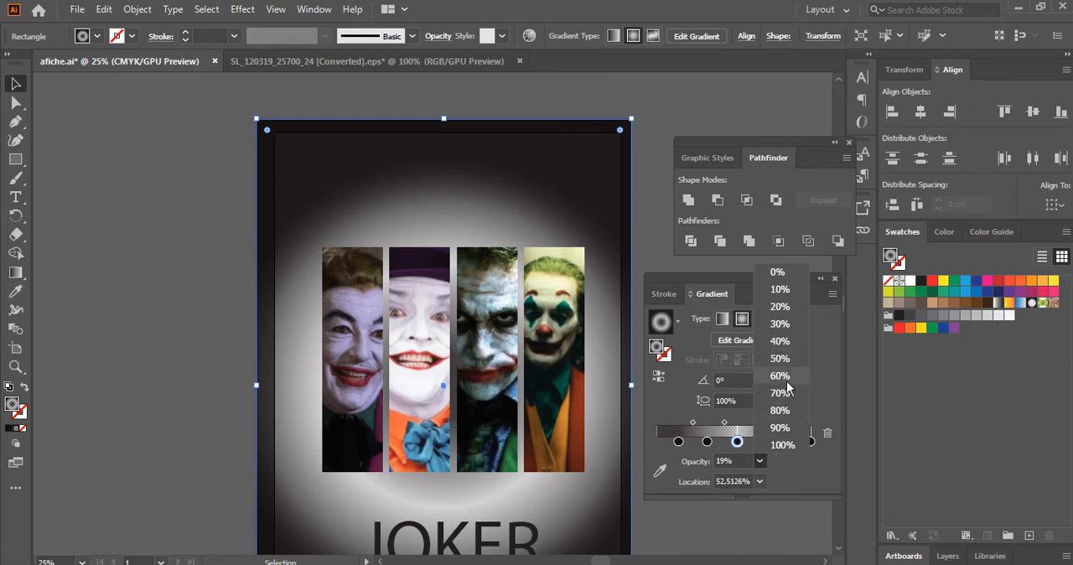
pyautogui.click(783, 410)
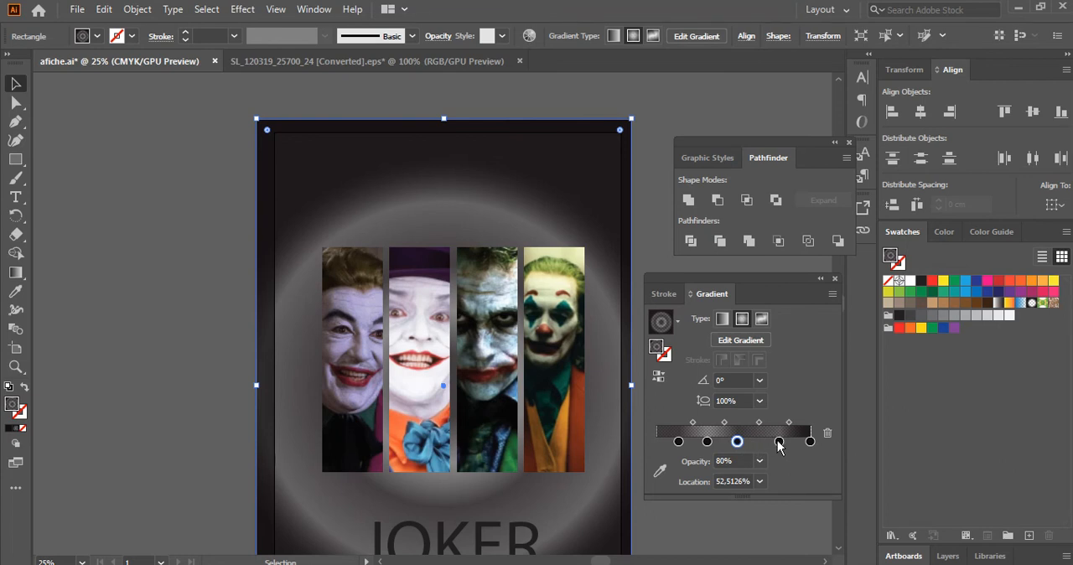
pyautogui.moveTo(778, 444); pyautogui.dragTo(775, 444)
pyautogui.click(757, 443)
pyautogui.click(725, 442)
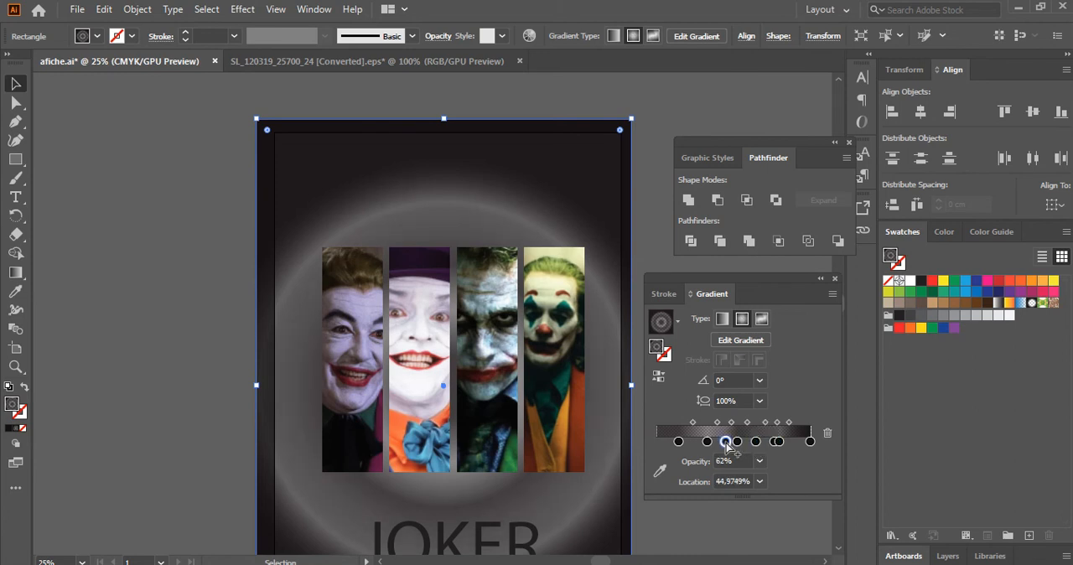
# Remove all intermediate gradient stops, keeping only the innermost and outermost, and move the innermost stop to about 23%.
pyautogui.moveTo(726, 444); pyautogui.dragTo(782, 466)
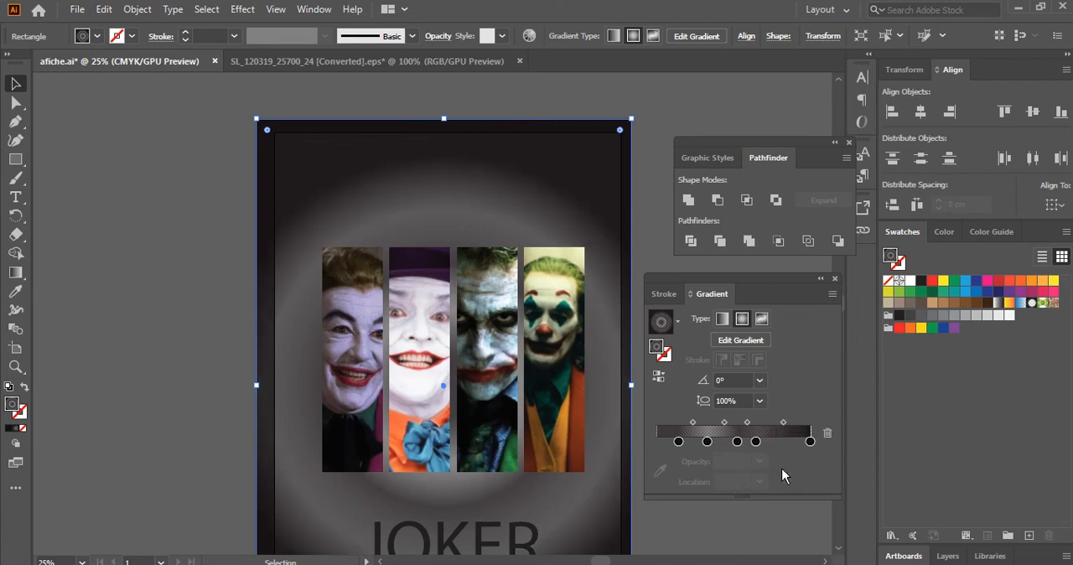
pyautogui.moveTo(755, 441); pyautogui.dragTo(771, 478)
pyautogui.moveTo(736, 441); pyautogui.dragTo(753, 466)
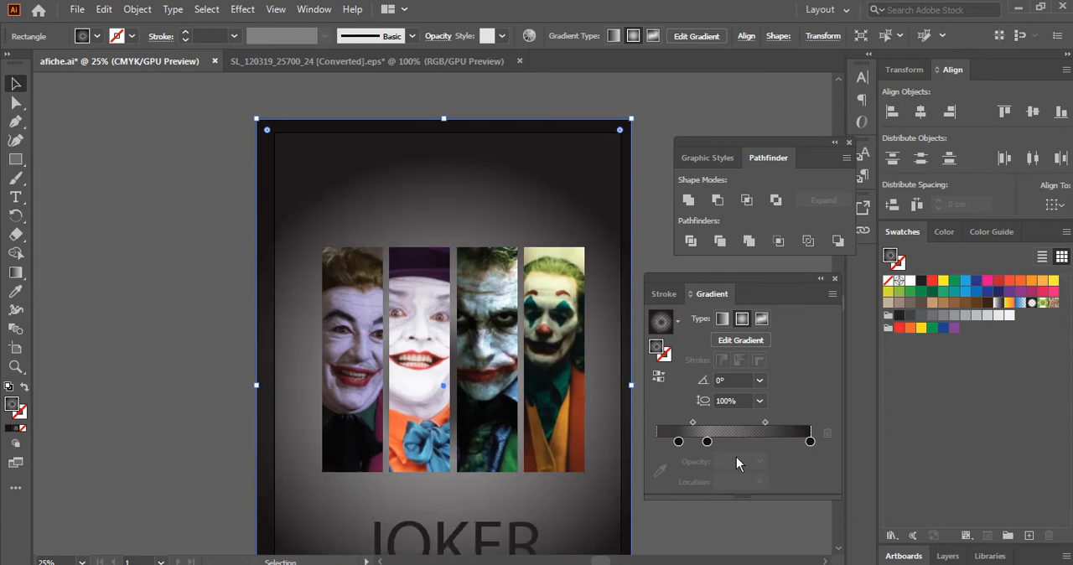
pyautogui.moveTo(711, 442); pyautogui.dragTo(717, 462)
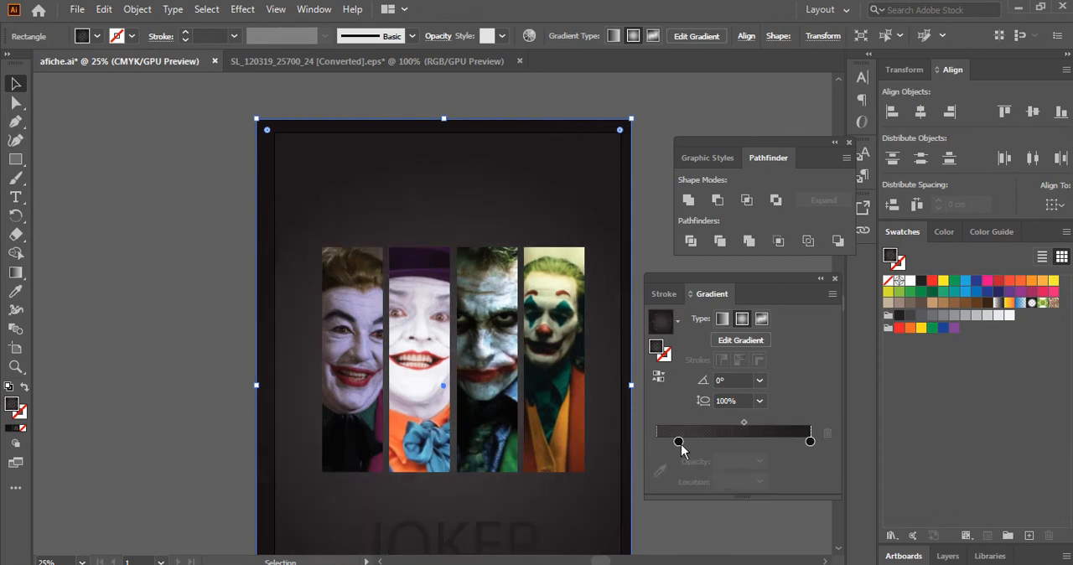
pyautogui.moveTo(694, 442)
pyautogui.mouseDown()
pyautogui.moveTo(708, 443)
pyautogui.moveTo(693, 445)
pyautogui.mouseUp()
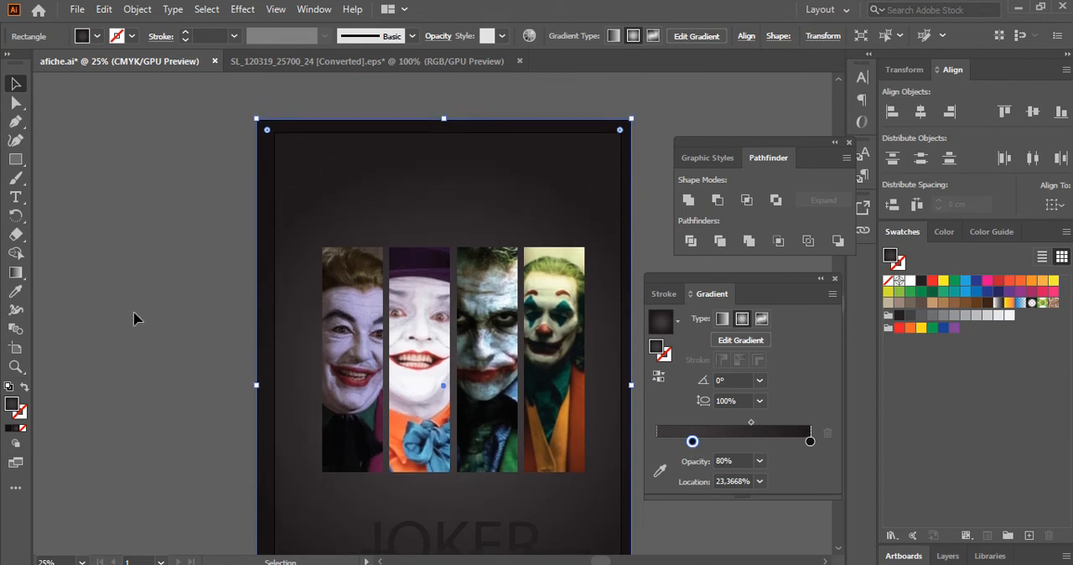
# Change the JOKER title's font to Gothic Joker and fill the text with white.
pyautogui.scroll(-2, 134, 320)
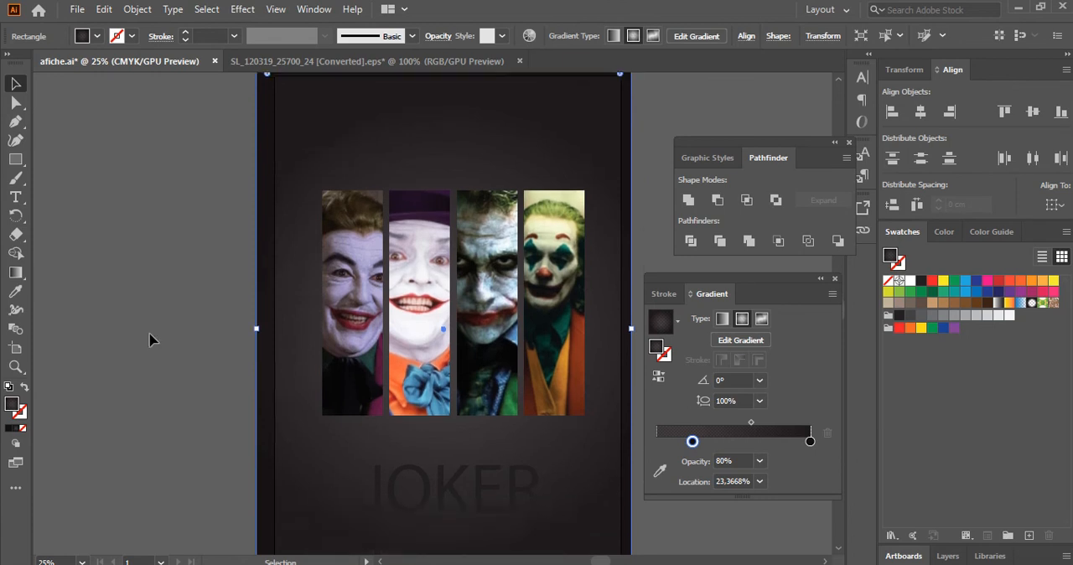
pyautogui.click(433, 499)
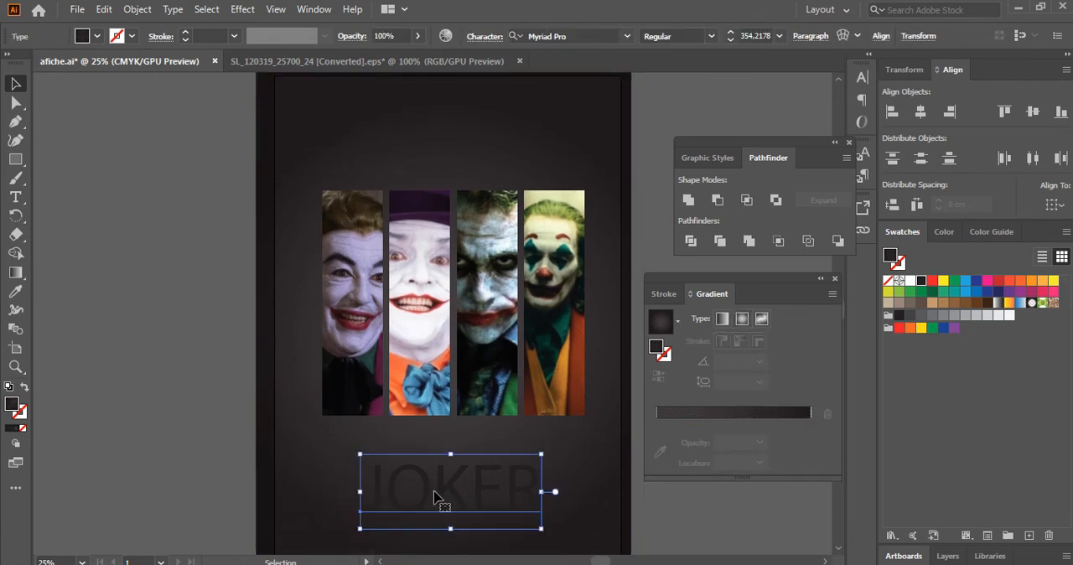
pyautogui.scroll(-2, 404, 436)
pyautogui.scroll(1, 423, 437)
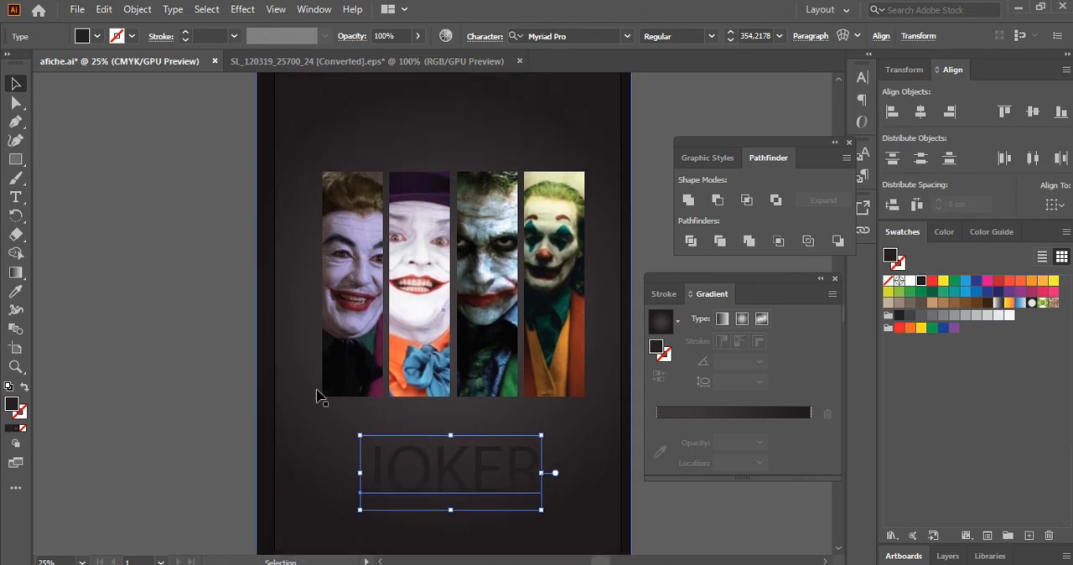
pyautogui.click(606, 35)
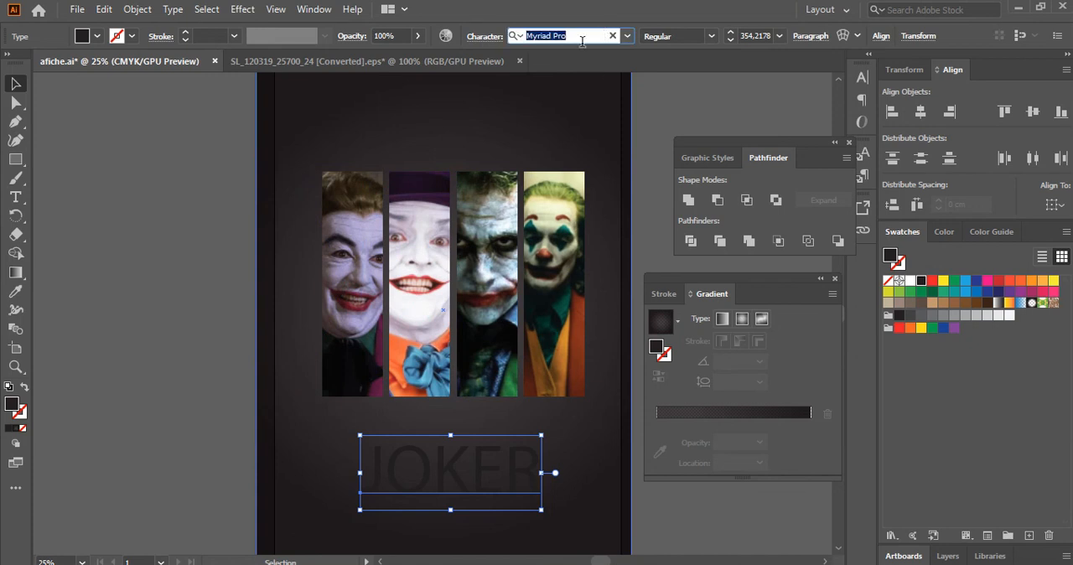
pyautogui.write('GO')
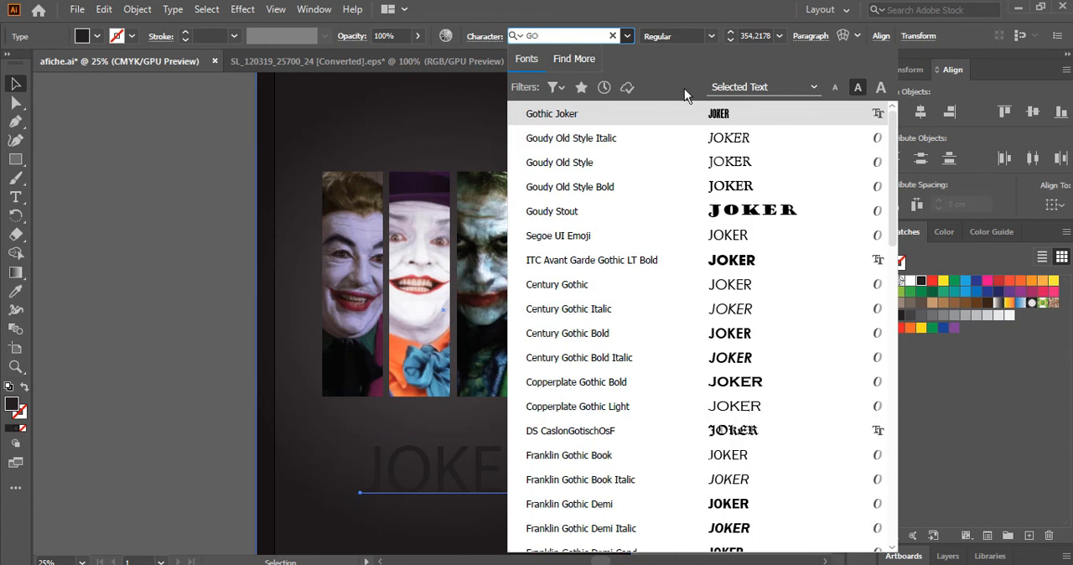
pyautogui.click(711, 116)
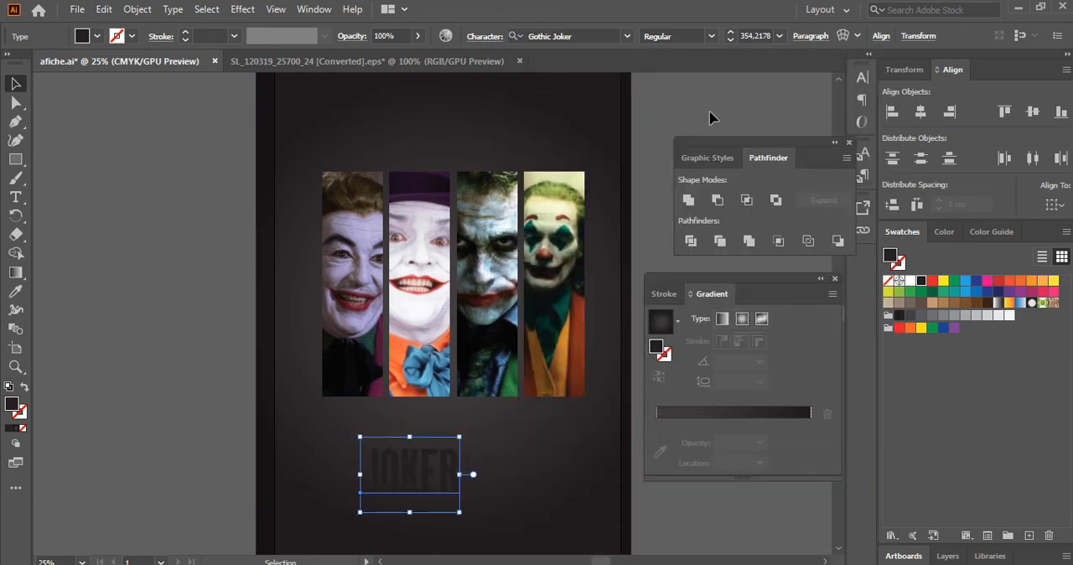
pyautogui.click(910, 281)
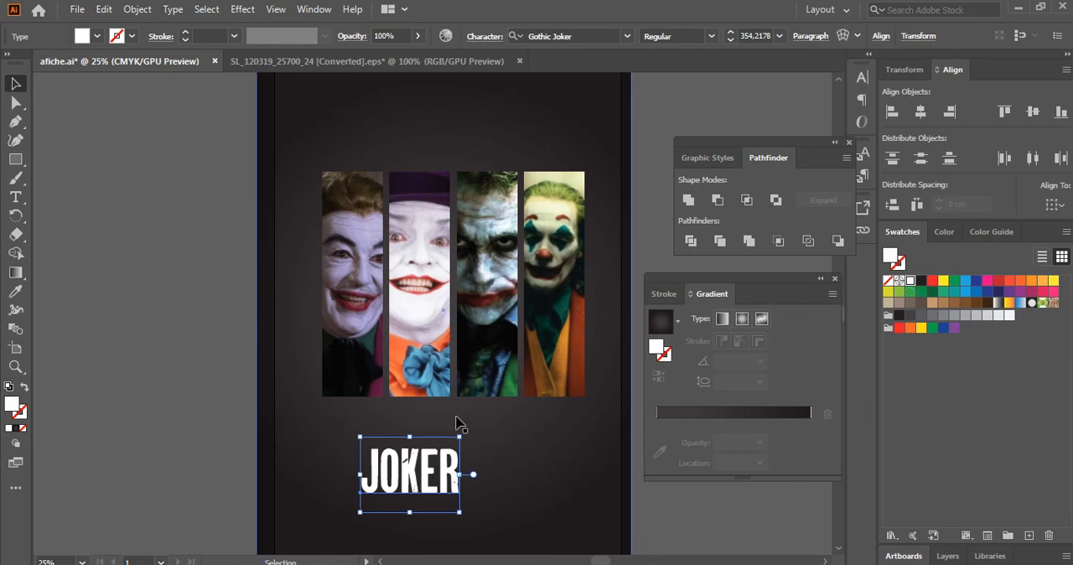
# Enlarge the JOKER title to about 507 pt and place it roughly centered below the four photo strips.
pyautogui.moveTo(460, 438); pyautogui.dragTo(554, 404)
pyautogui.moveTo(466, 444); pyautogui.dragTo(489, 444)
pyautogui.moveTo(489, 444); pyautogui.dragTo(483, 444)
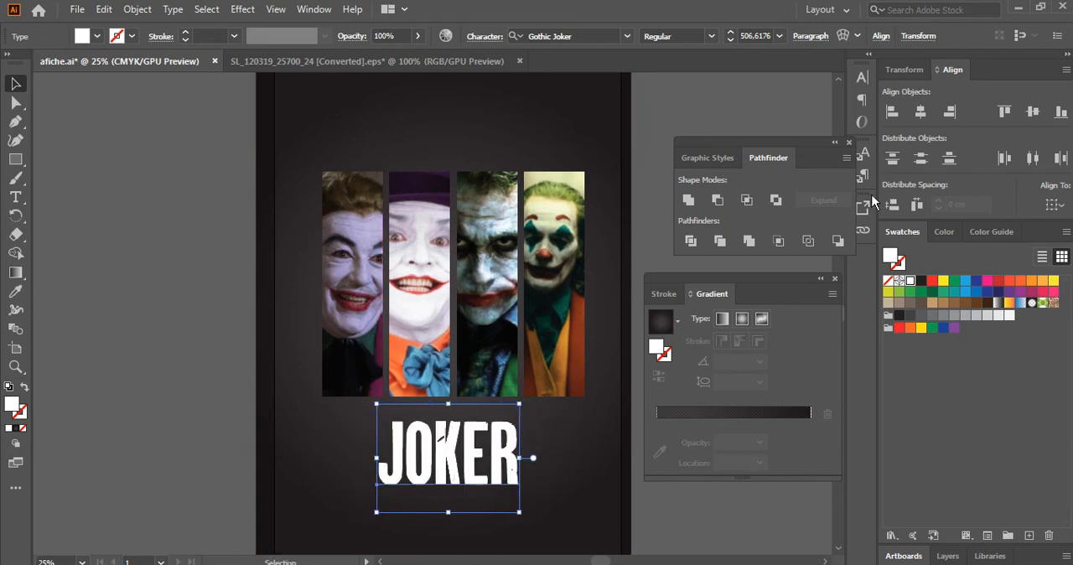
# Set alignment relative to the artboard and center the JOKER title horizontally on it.
pyautogui.click(1049, 205)
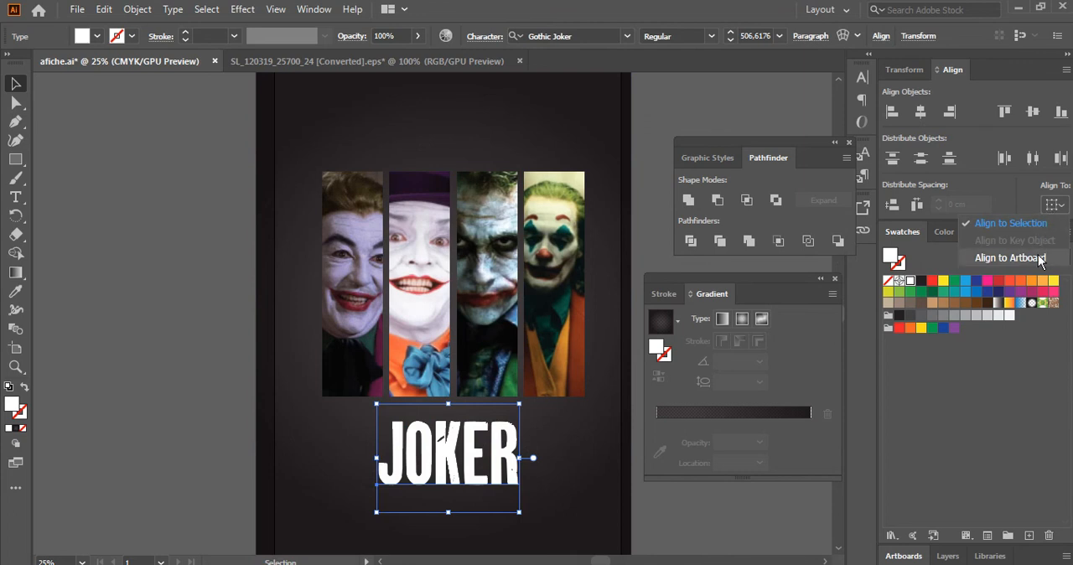
pyautogui.click(1037, 258)
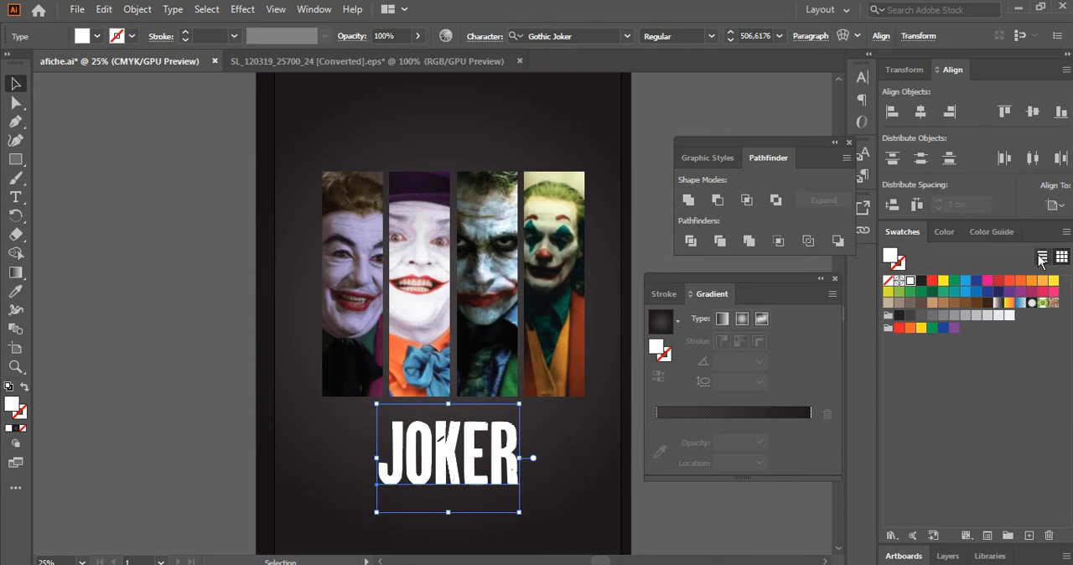
pyautogui.click(1052, 206)
pyautogui.click(979, 147)
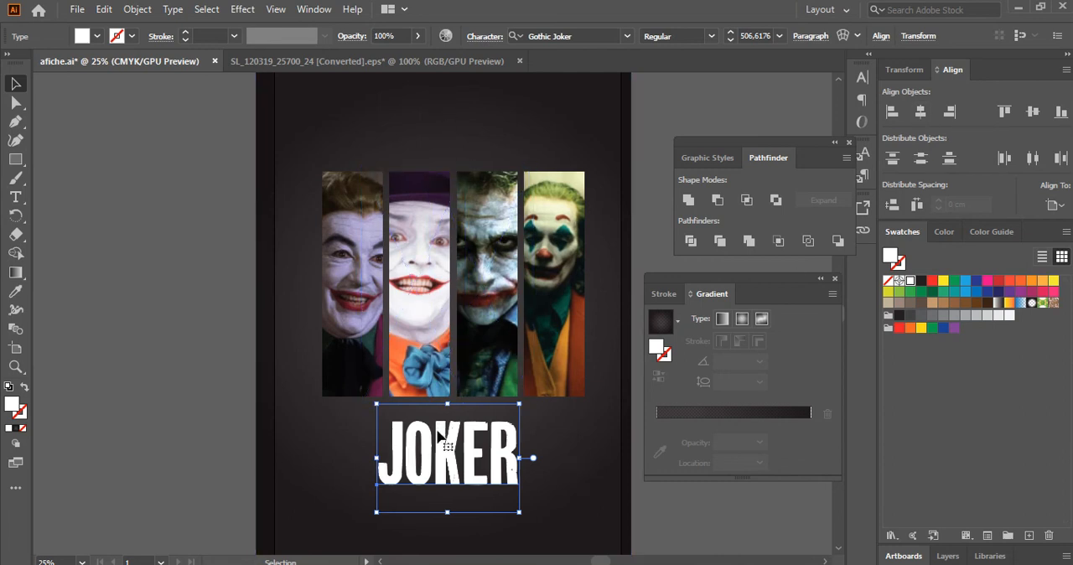
# Move the JOKER title slightly down to widen the gap below the photo strips, and deselect it.
pyautogui.scroll(-1, 390, 423)
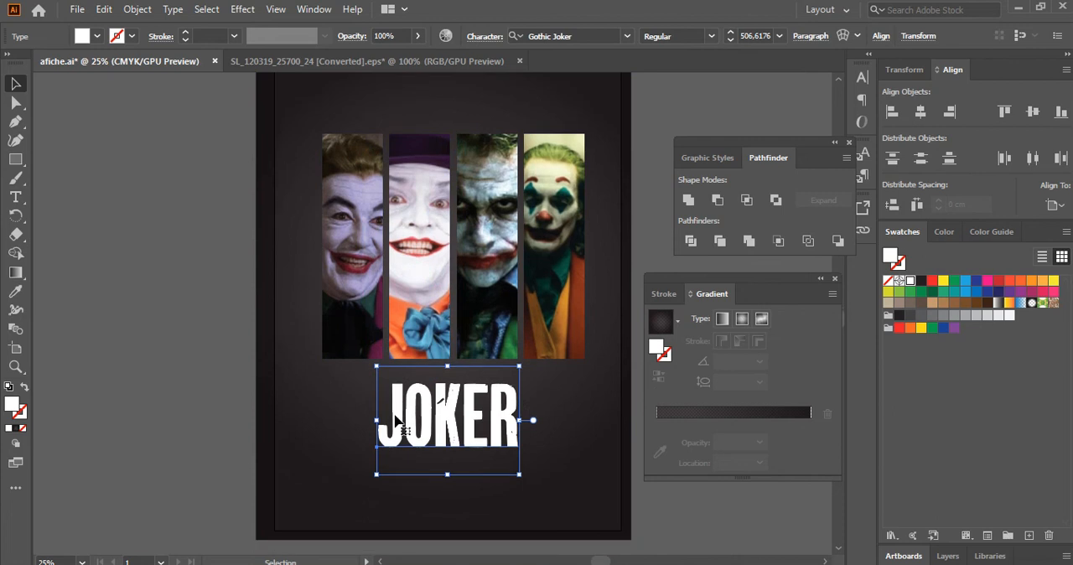
pyautogui.scroll(1, 397, 423)
pyautogui.scroll(-1, 506, 406)
pyautogui.moveTo(450, 401); pyautogui.dragTo(450, 410)
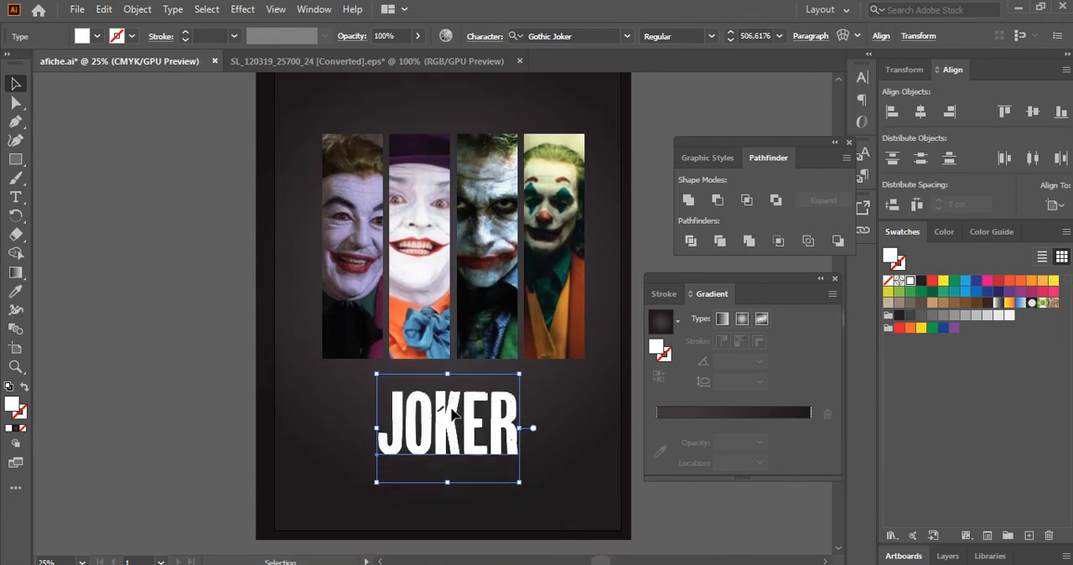
pyautogui.scroll(2, 449, 410)
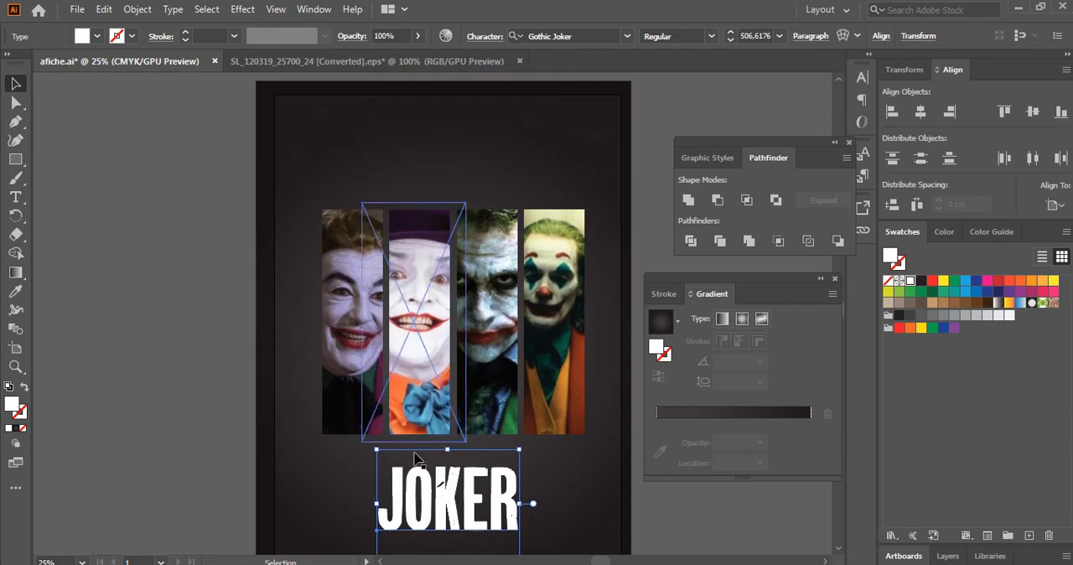
pyautogui.click(159, 418)
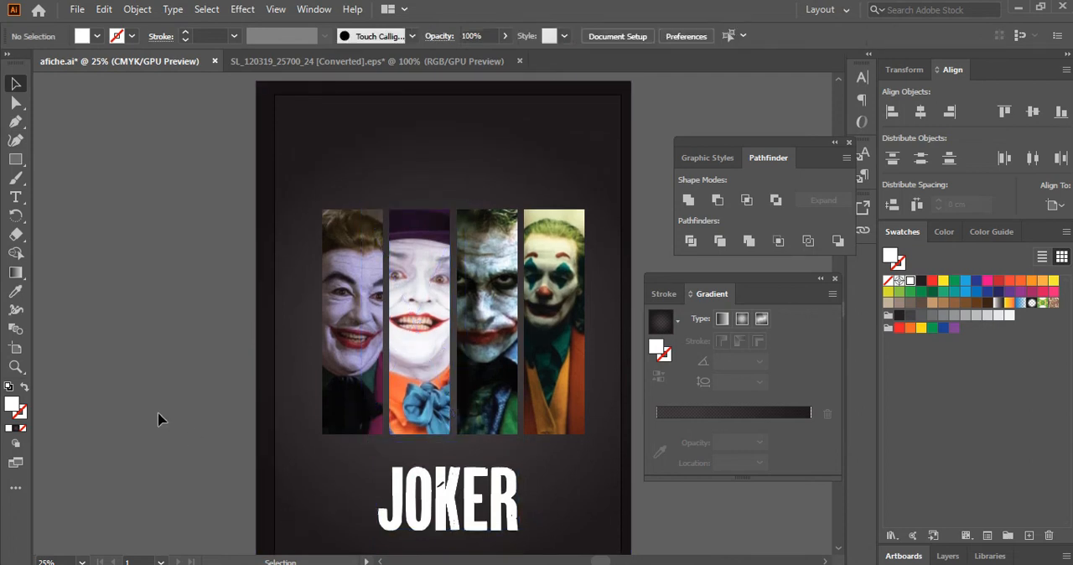
pyautogui.scroll(-1, 159, 419)
pyautogui.scroll(-2, 159, 418)
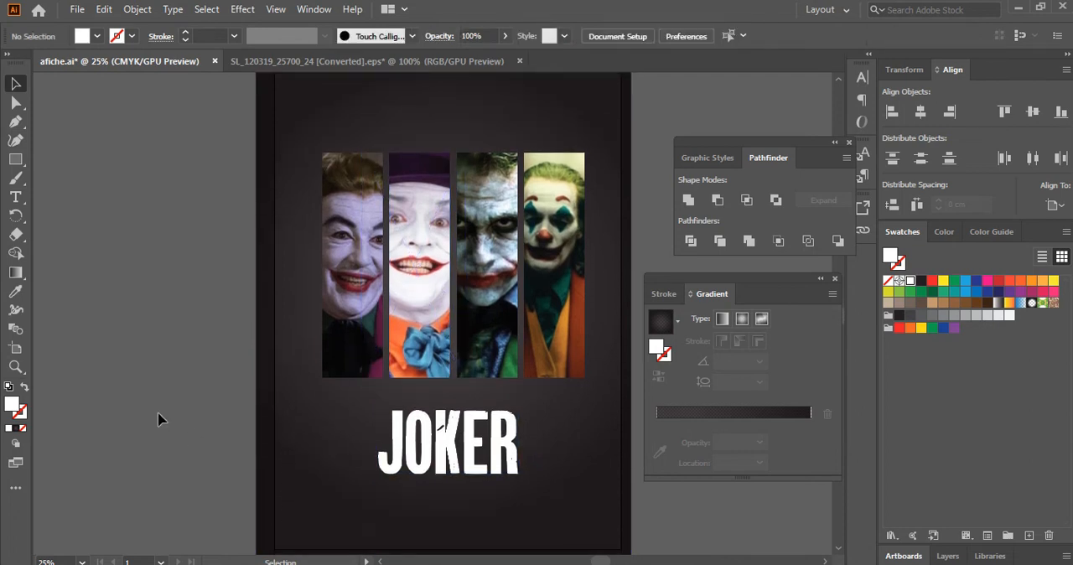
pyautogui.scroll(1, 161, 419)
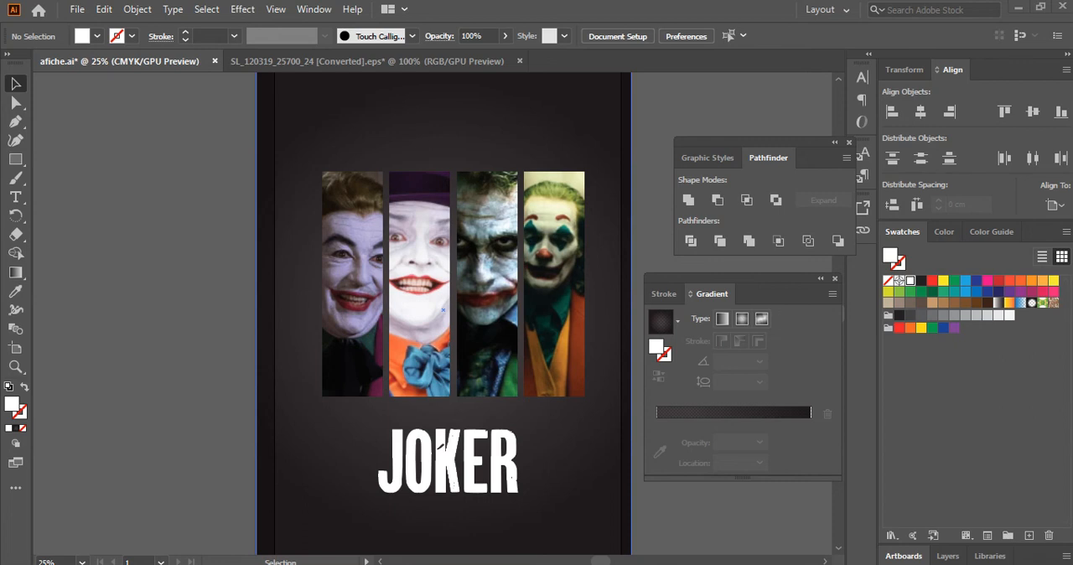
# Switch to the Notepad file "web", copy the line "You get whas you fucking deserve", and minimize Notepad.
pyautogui.hotkey('alt', 'Tab')
pyautogui.moveTo(319, 161); pyautogui.dragTo(76, 155)
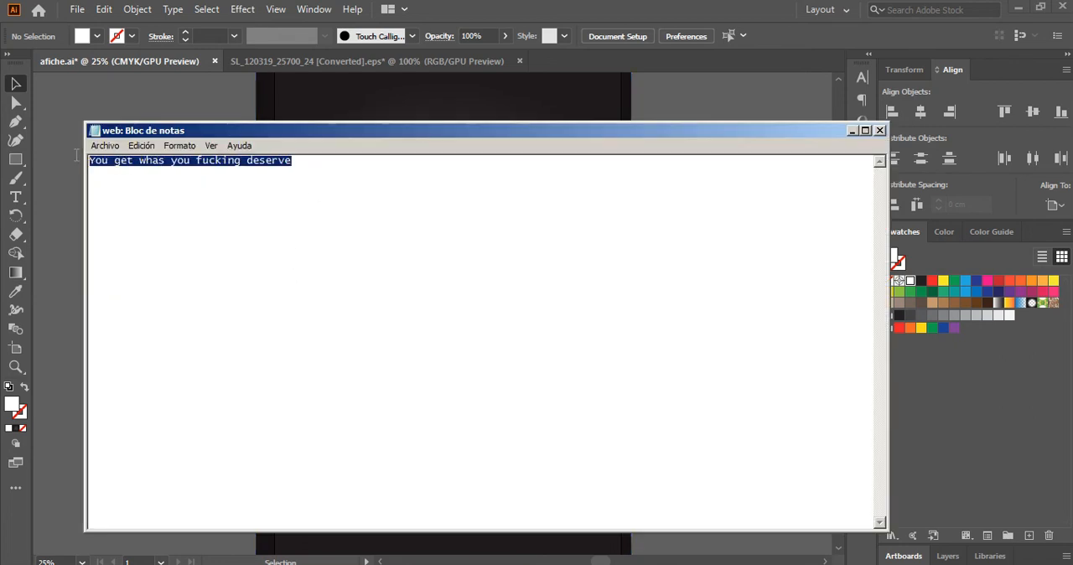
pyautogui.rightClick(138, 170)
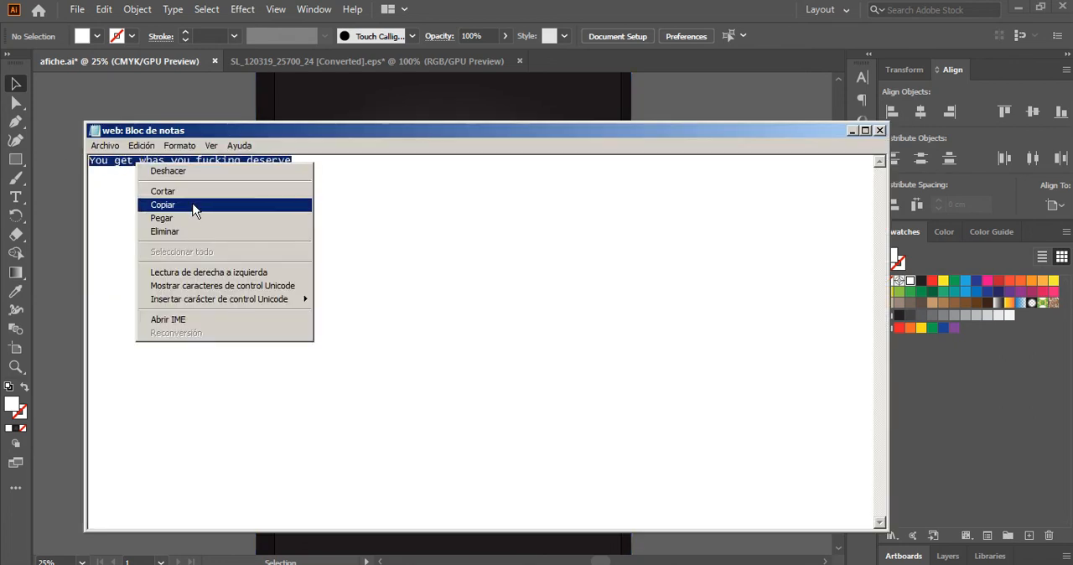
pyautogui.click(194, 208)
pyautogui.click(851, 132)
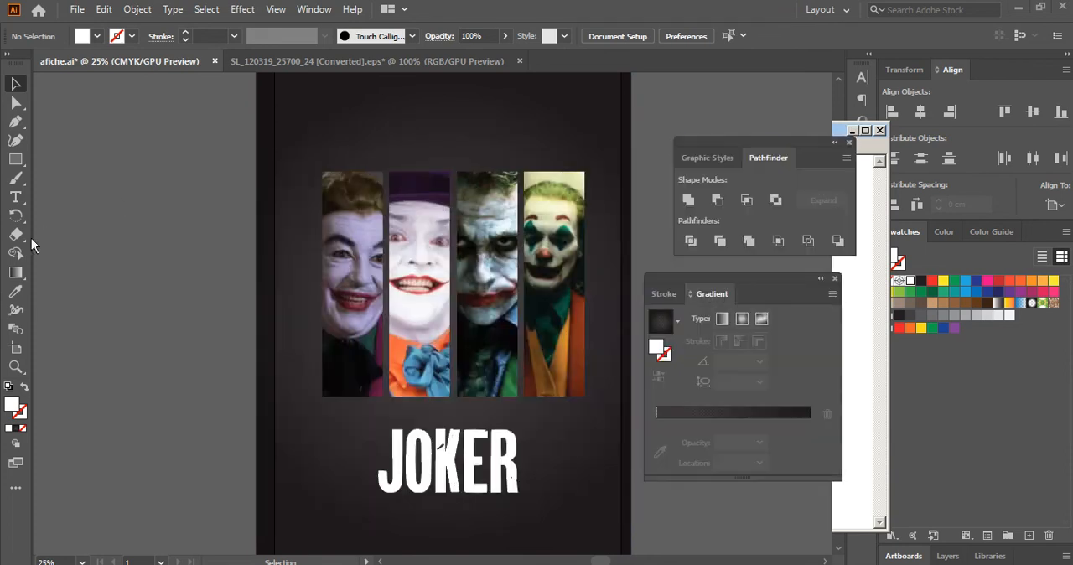
# Add the copied quote "You get whas you fucking deserve" as Gothic Joker text above the photo strips, enlarged to about 89 pt.
pyautogui.click(17, 205)
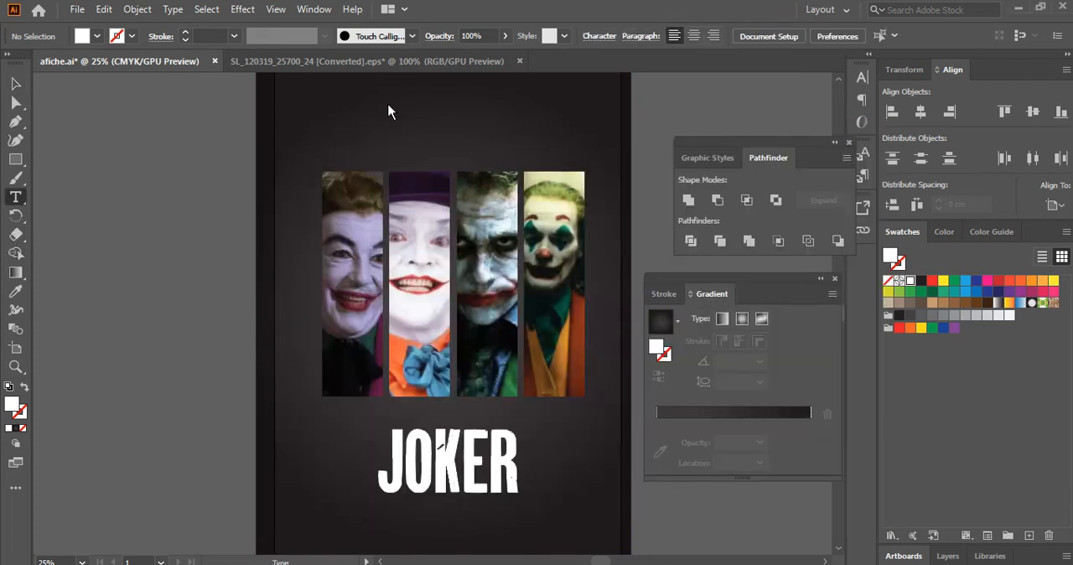
pyautogui.click(323, 134)
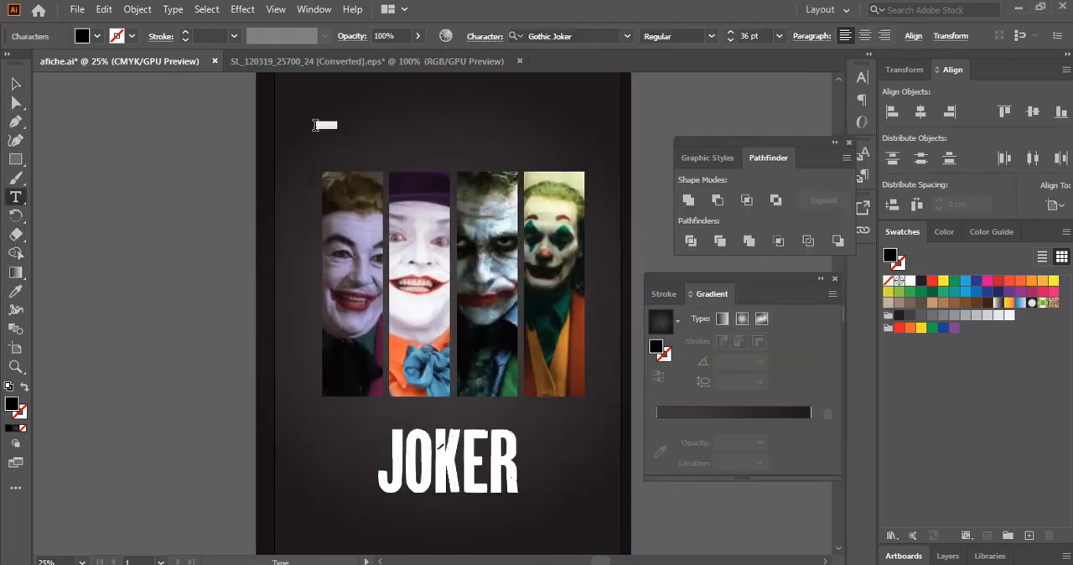
pyautogui.hotkey('ctrl', 'v')
pyautogui.click(15, 83)
pyautogui.moveTo(380, 130); pyautogui.dragTo(485, 149)
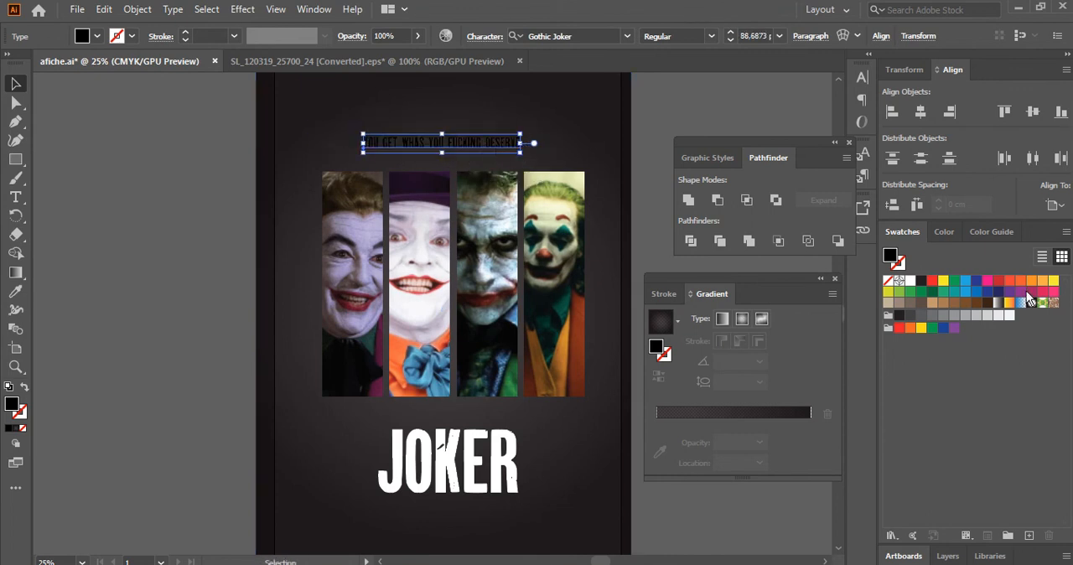
# Fill the quote with white and center it horizontally on the artboard, leaving it deselected.
pyautogui.click(910, 281)
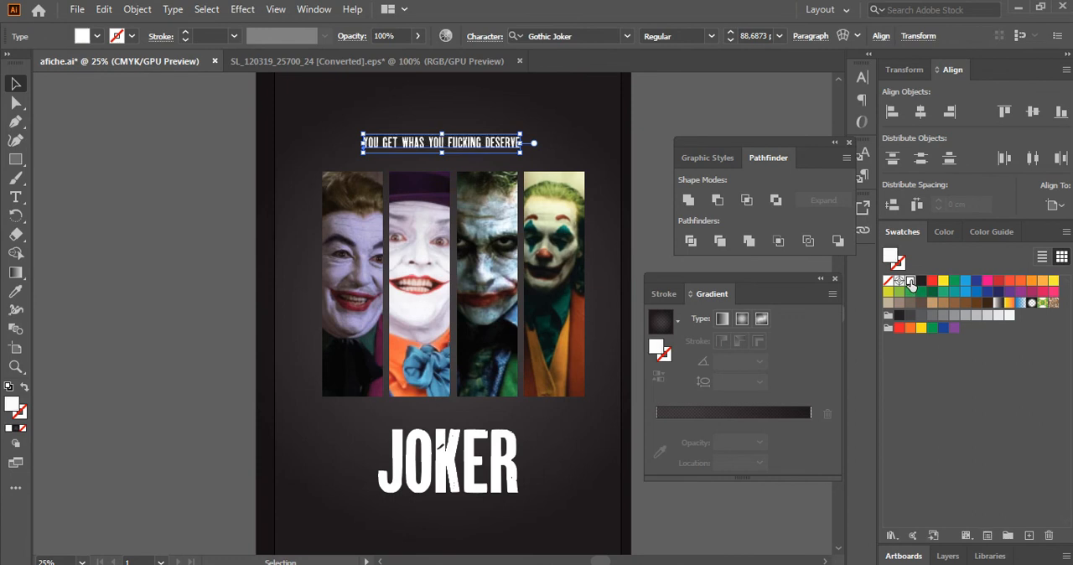
pyautogui.click(676, 130)
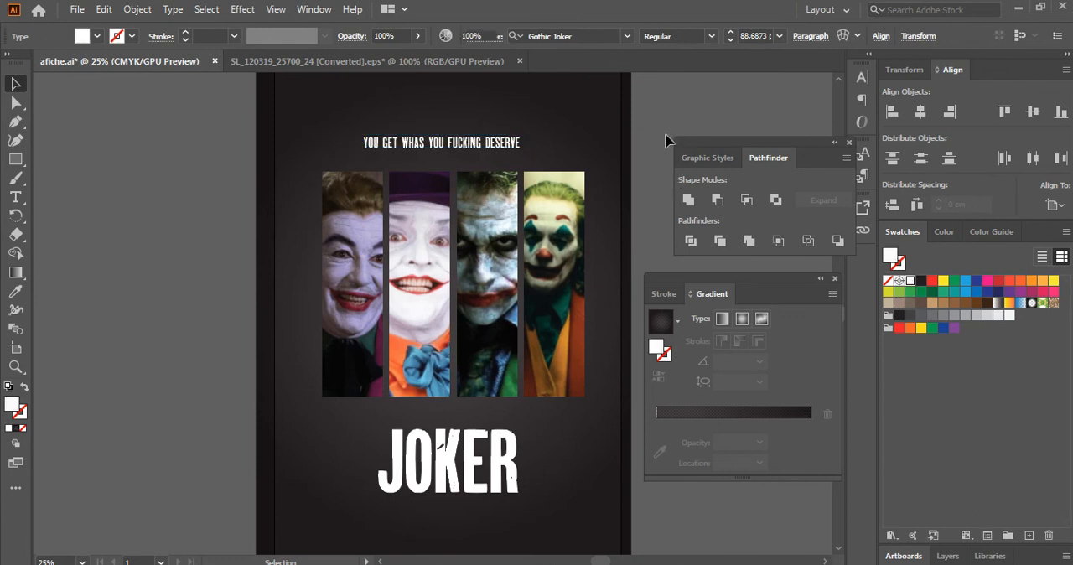
pyautogui.click(511, 145)
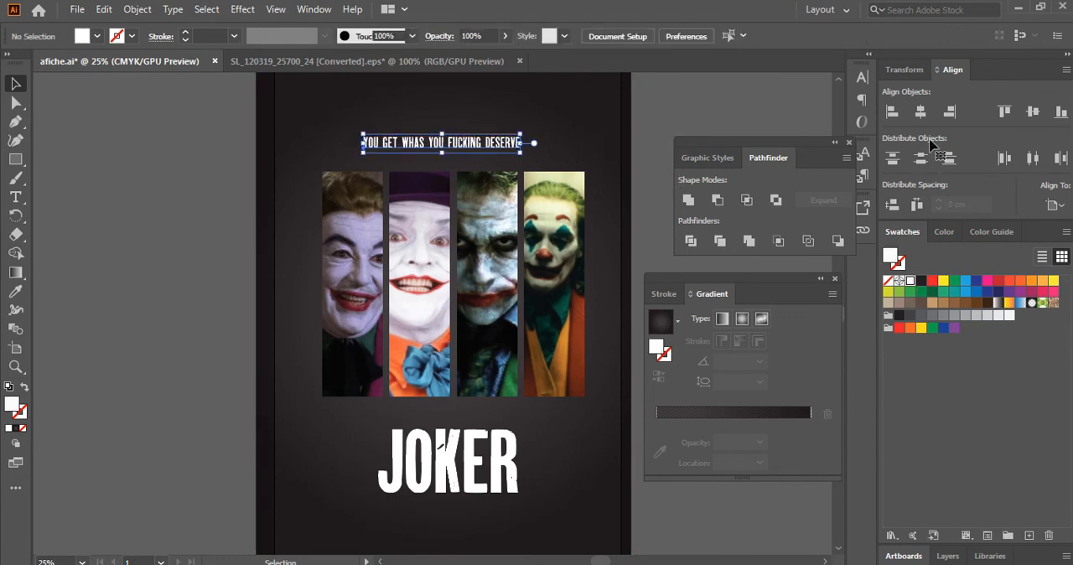
pyautogui.click(922, 112)
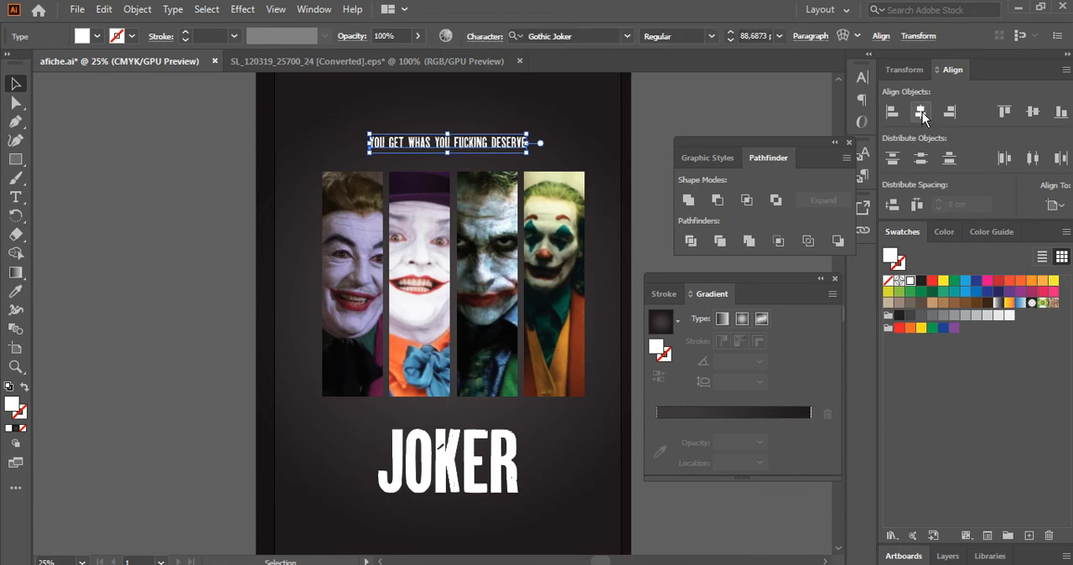
pyautogui.click(729, 113)
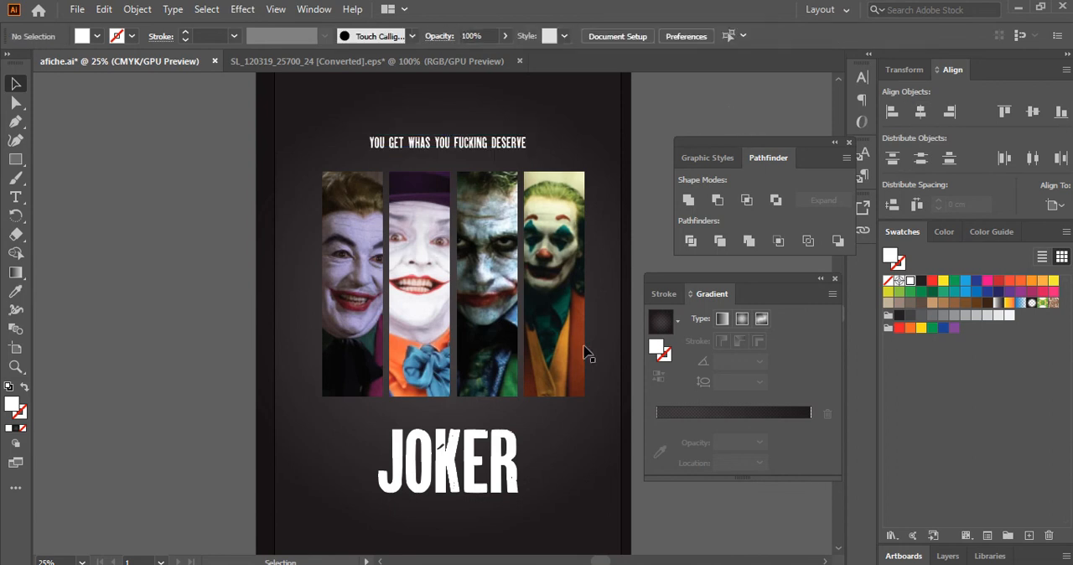
pyautogui.scroll(-2, 579, 366)
pyautogui.scroll(1, 578, 366)
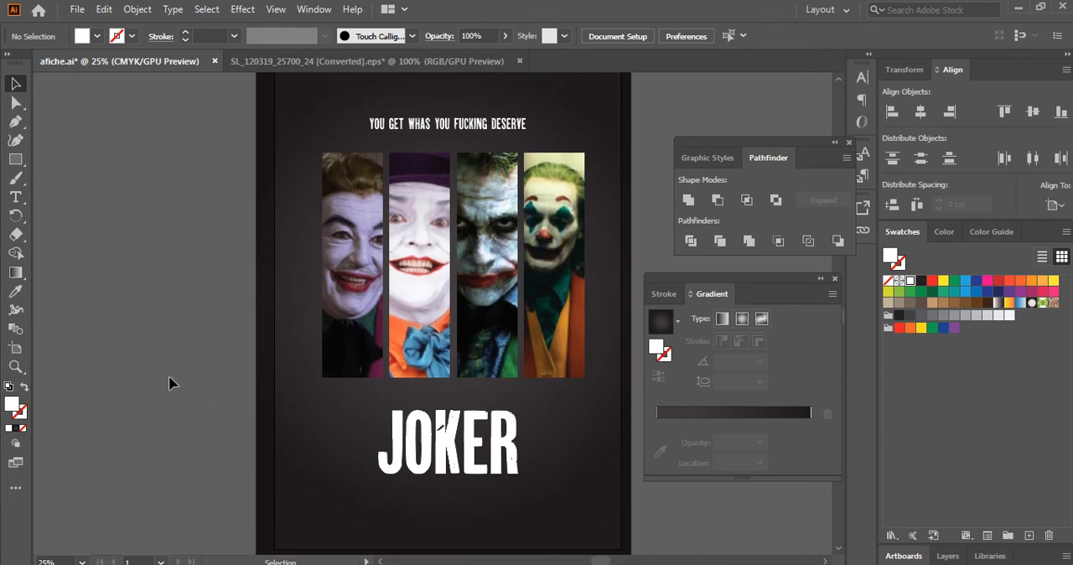
pyautogui.scroll(2, 167, 382)
pyautogui.scroll(-1, 167, 382)
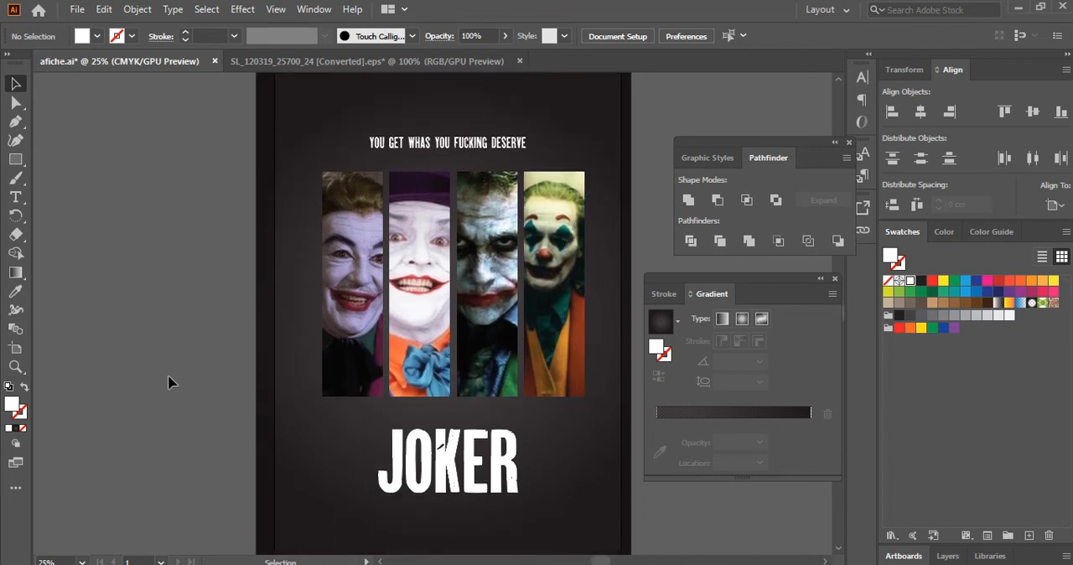